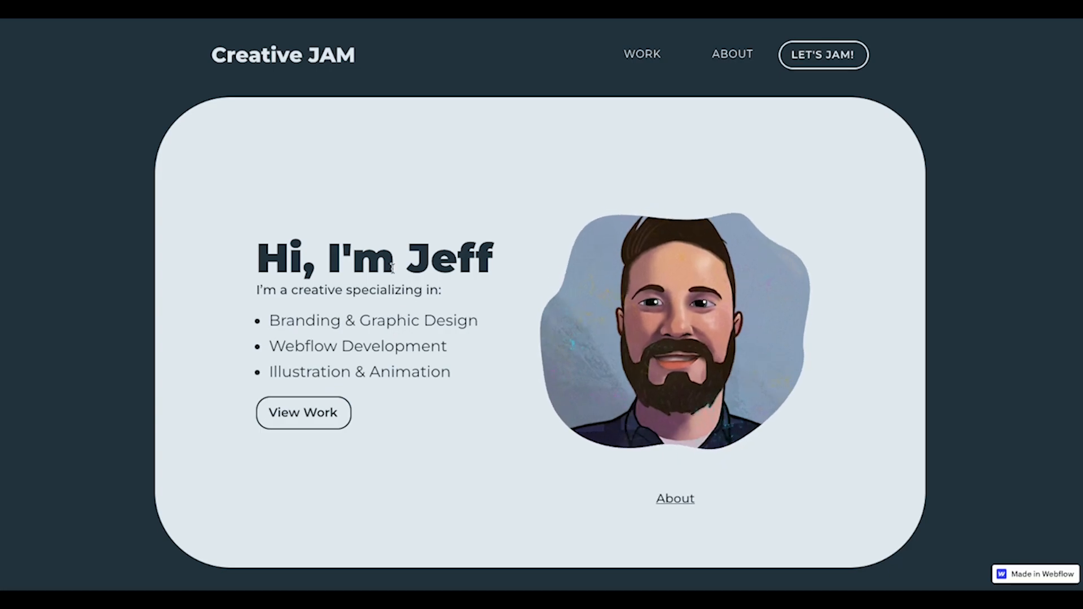
Scroll the published Creative JAM homepage down to the footer's Great Lakes map, then use the footer logo to return to the top
scroll(470, 303, "down", 1)
scroll(471, 304, "down", 20)
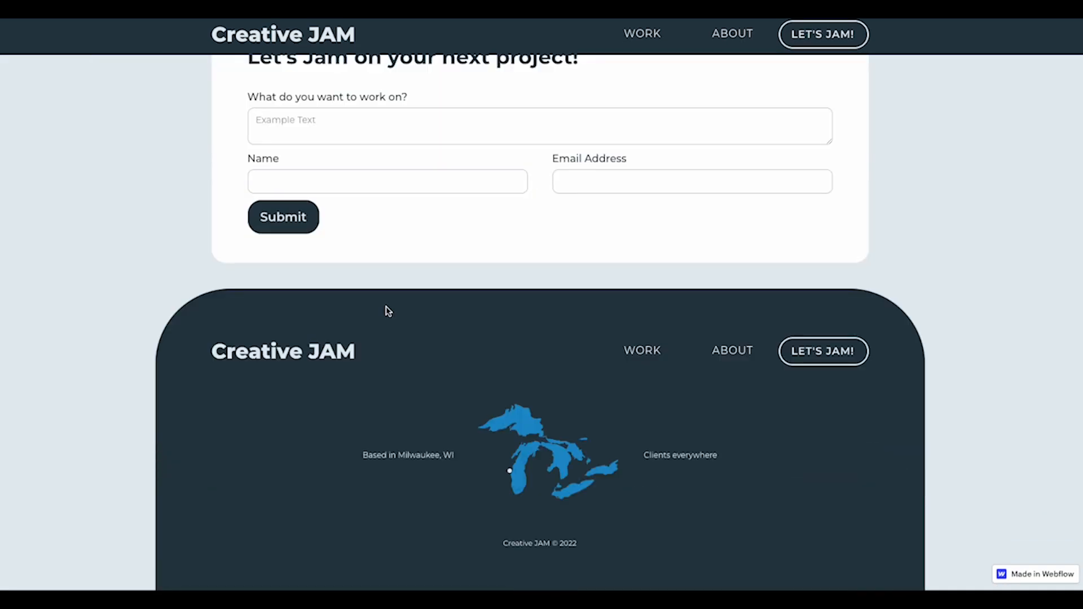
mouse_move(511, 451)
mouse_move(519, 474)
left_click(221, 360)
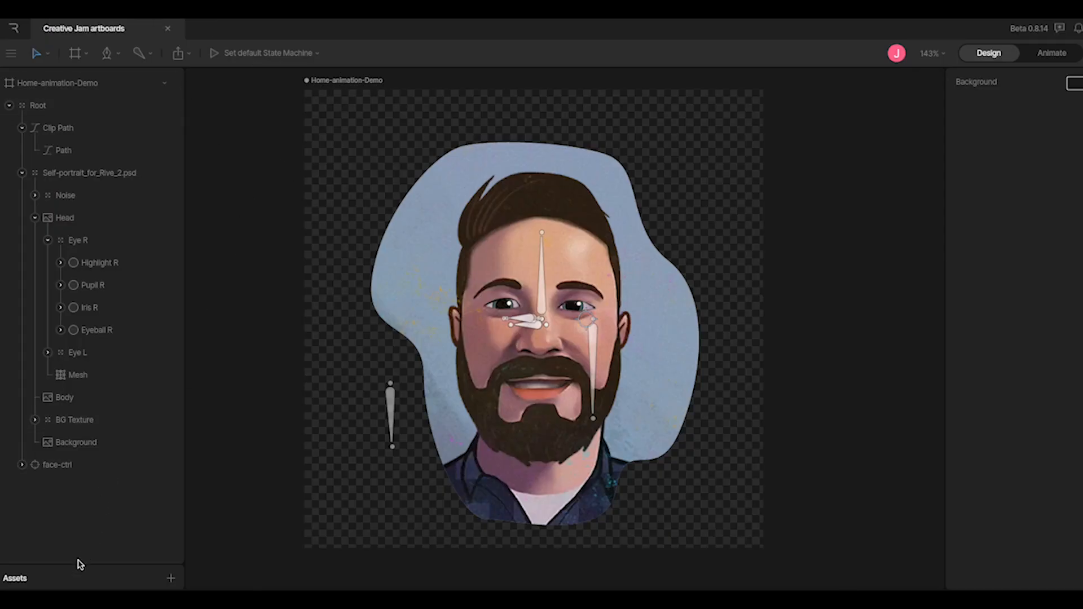
left_click_drag(79, 562, 79, 452)
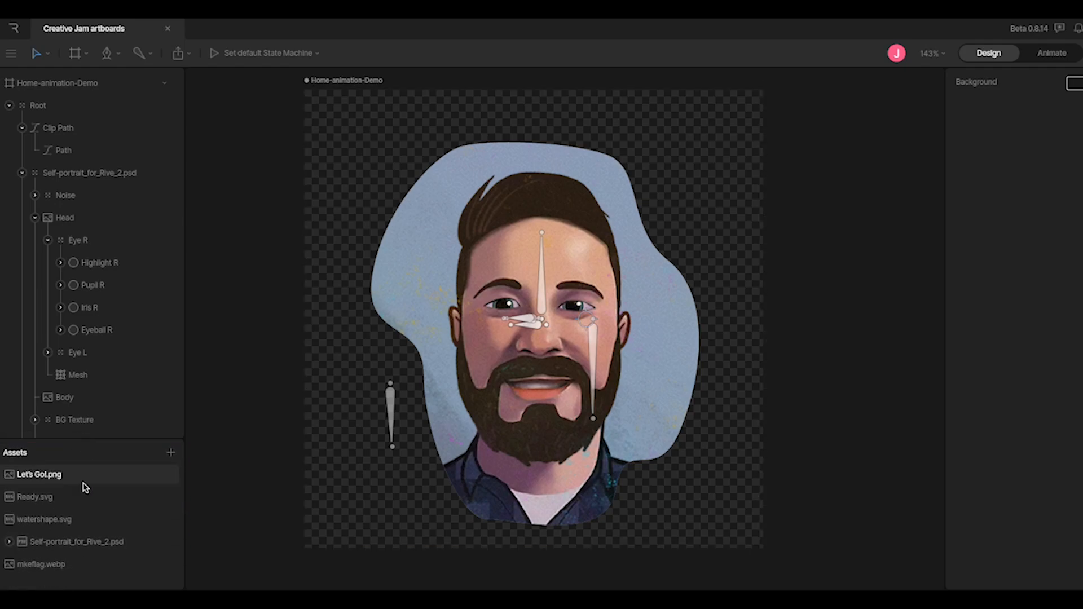
left_click(88, 543)
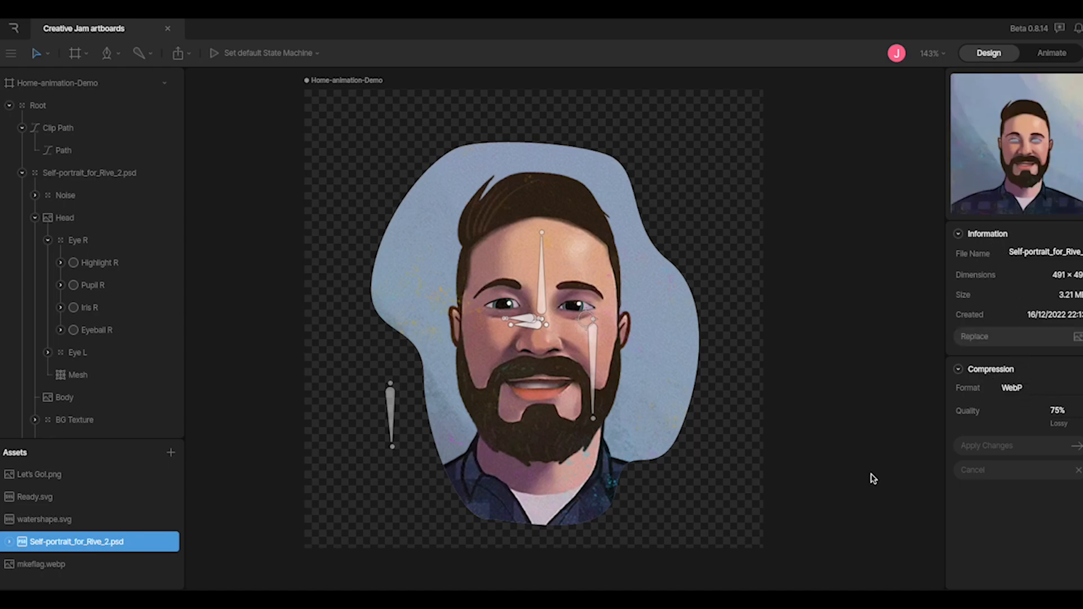
left_click_drag(109, 440, 89, 580)
left_click(215, 375)
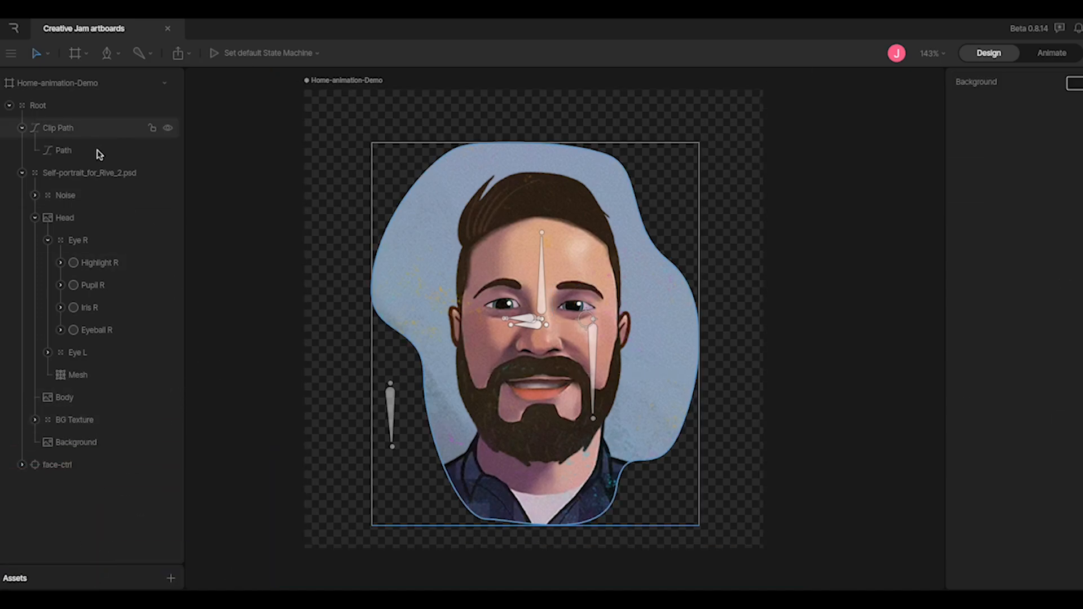
Inspect the Clip Path, the self-portrait PSD group and the Noise group in the hierarchy
left_click(65, 128)
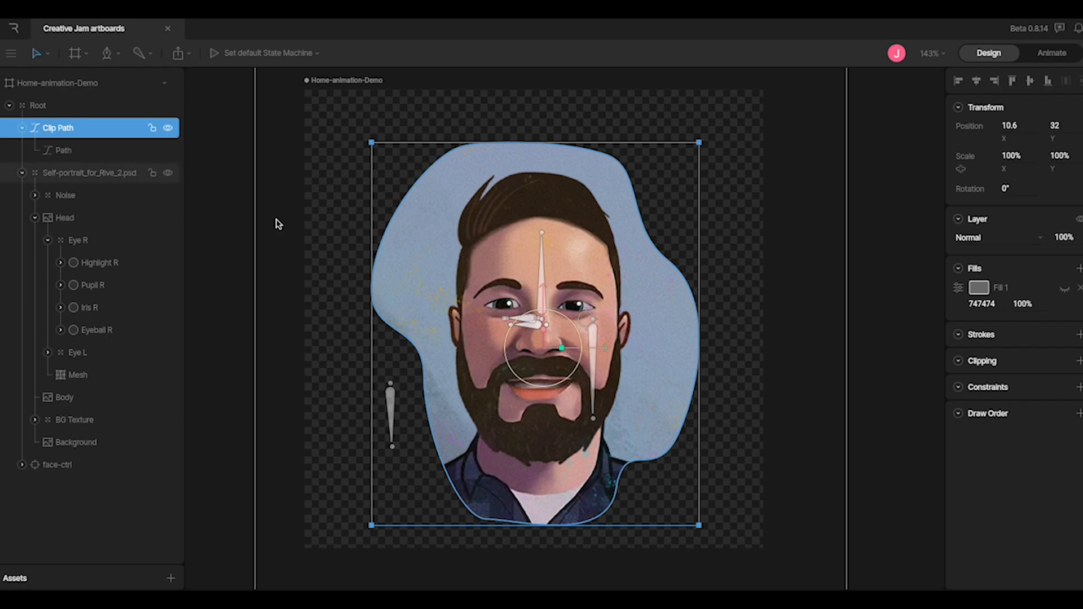
left_click(100, 180)
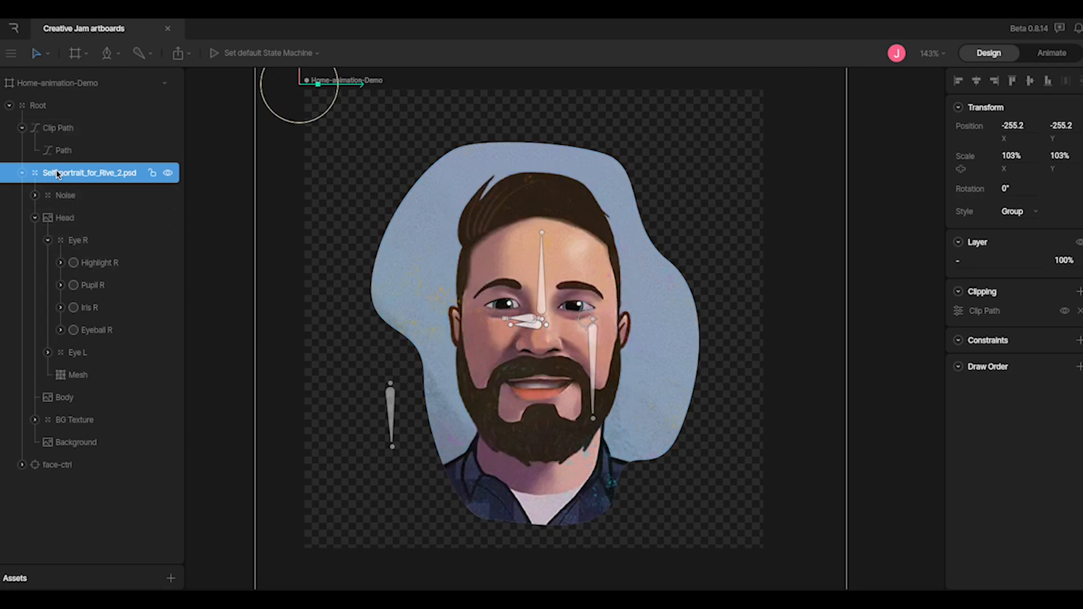
left_click(71, 198)
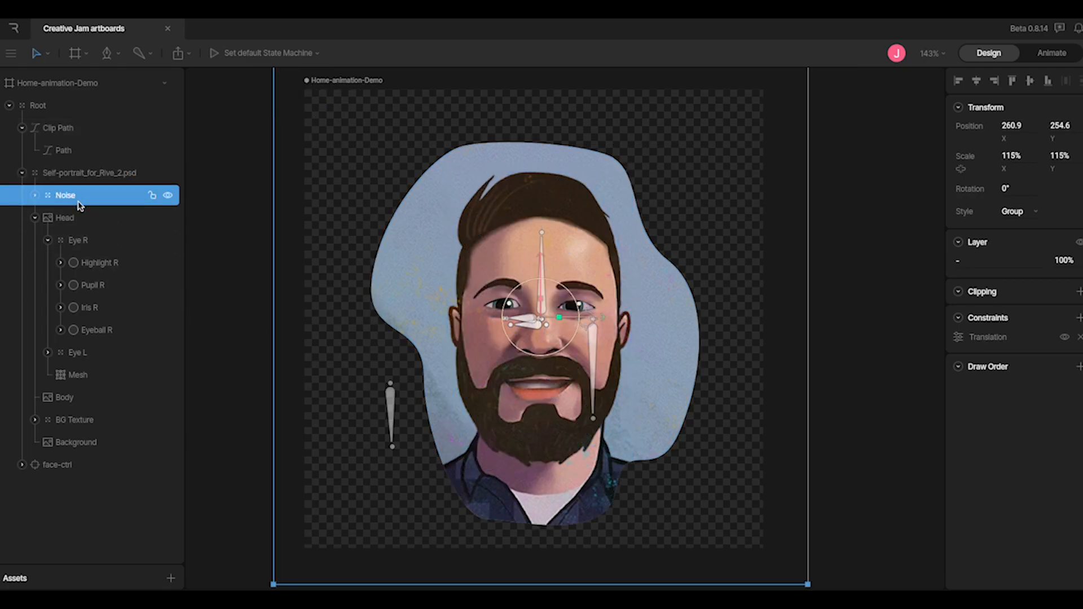
Drag the Noise group across to X 118.6, undo and redo the move, then deselect it
left_click_drag(605, 321, 490, 321)
key("ctrl+z")
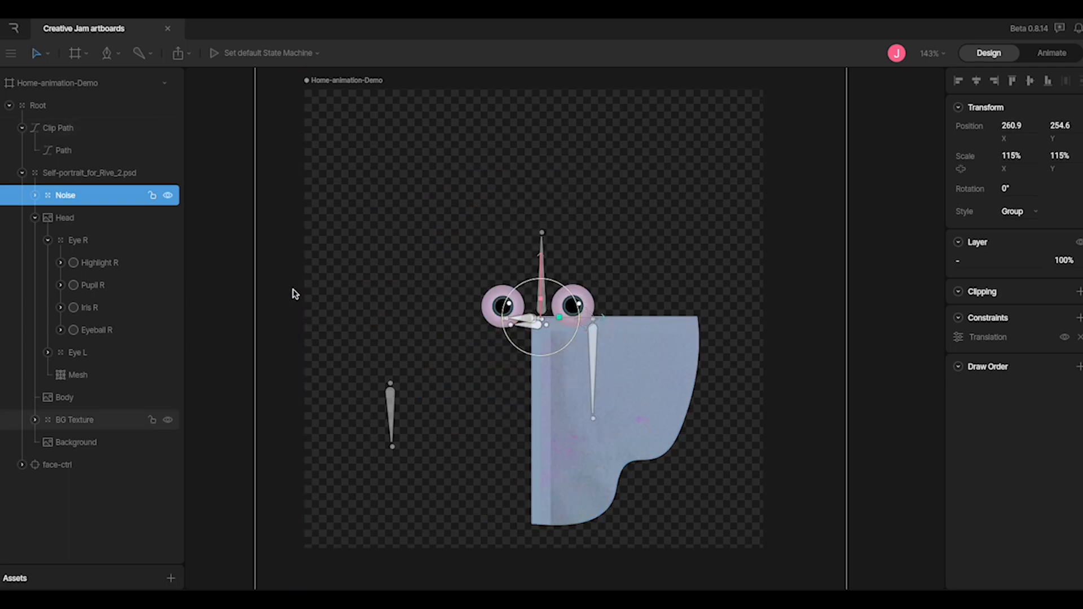
key("ctrl+shift+z")
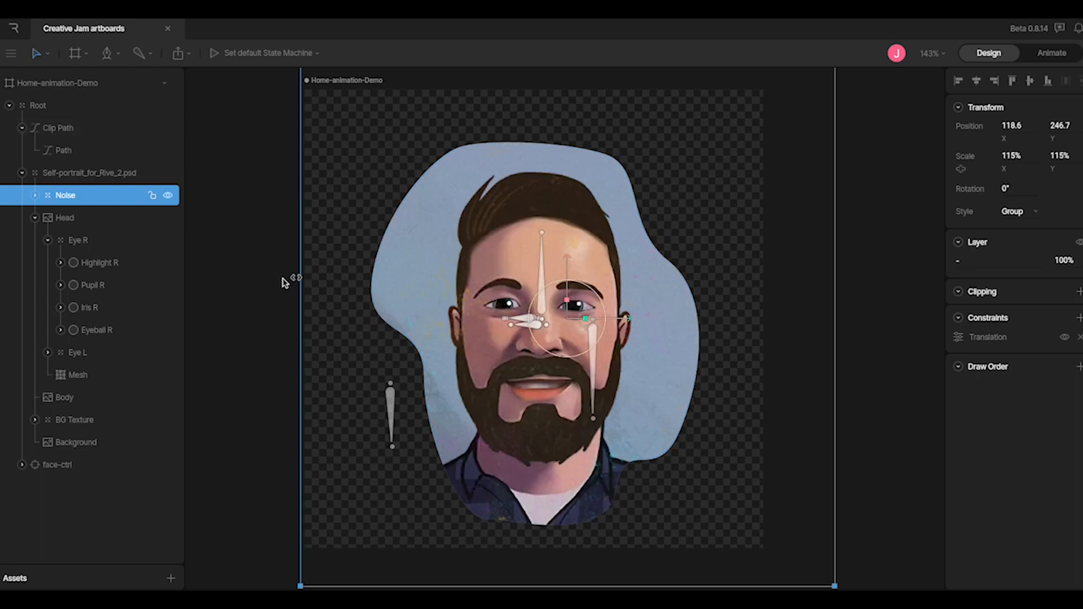
left_click(235, 281)
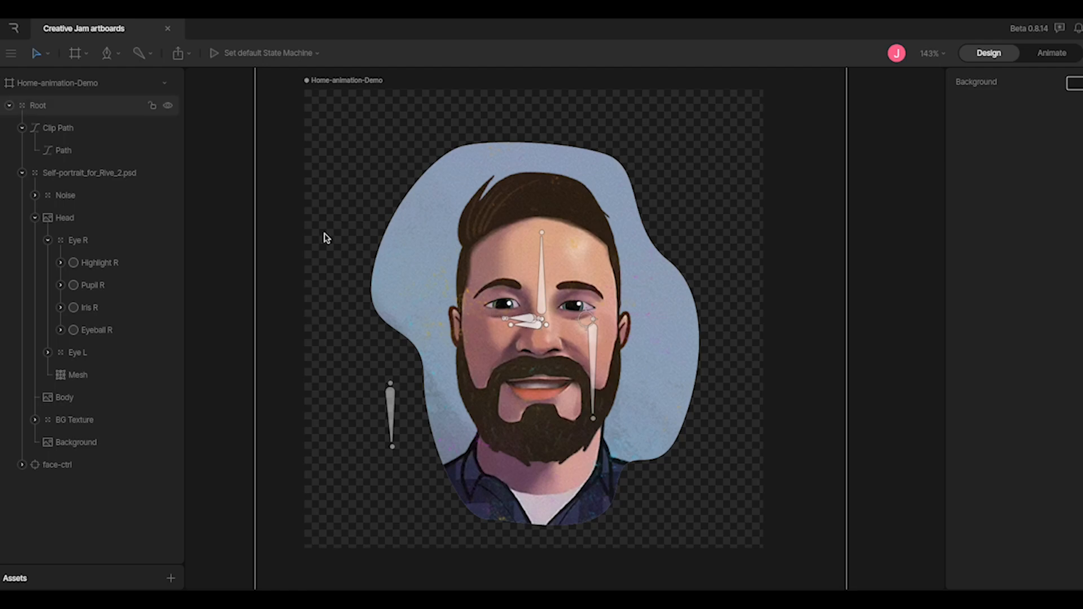
left_click(85, 220)
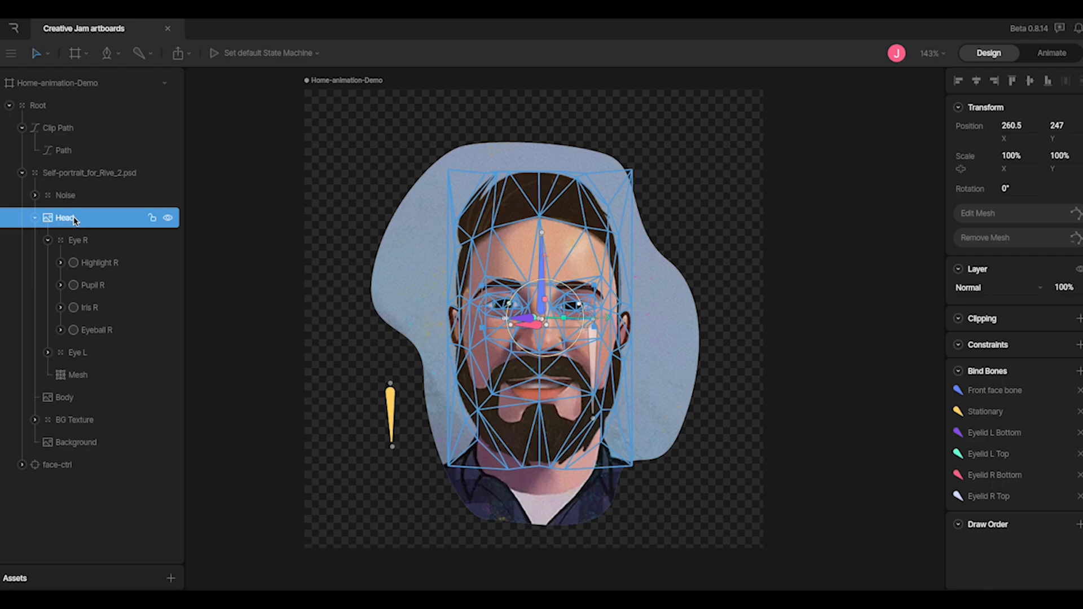
left_click(1001, 224)
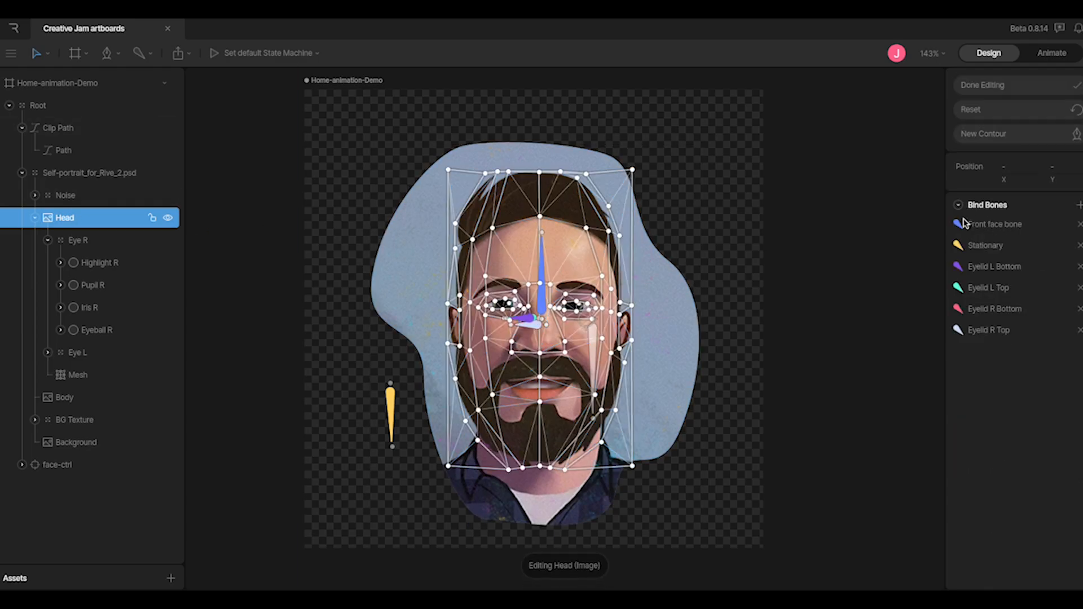
scroll(564, 309, "up", 5)
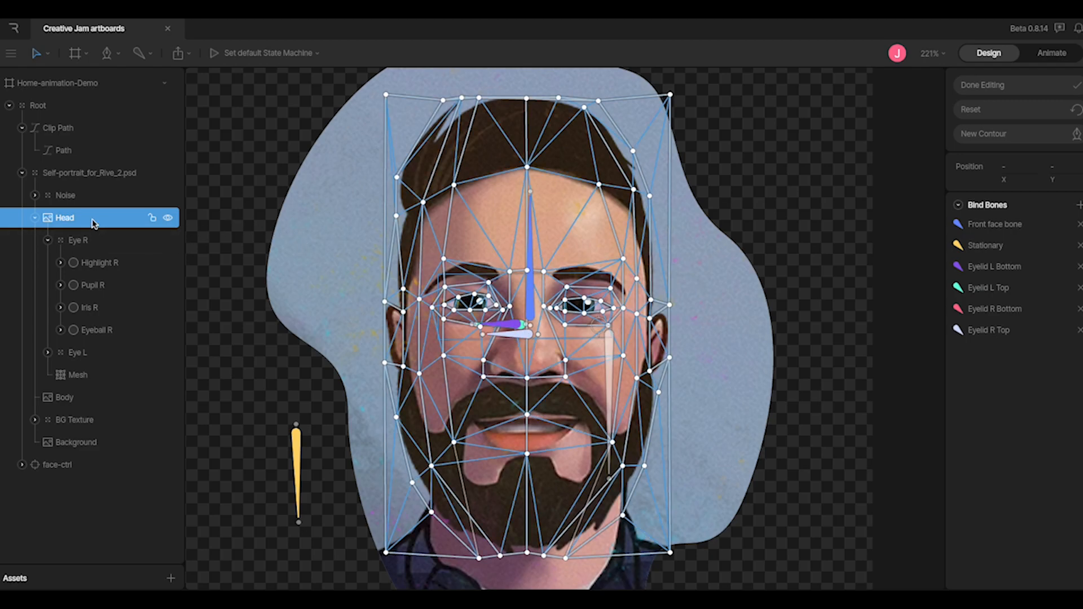
left_click(1026, 81)
left_click(95, 264)
left_click(83, 244)
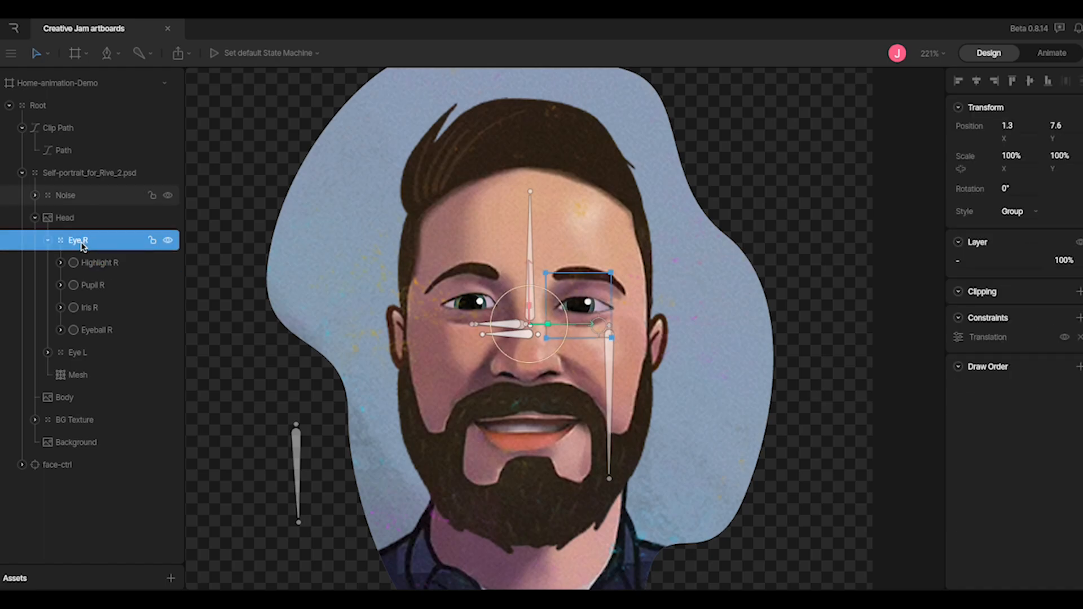
left_click(101, 336)
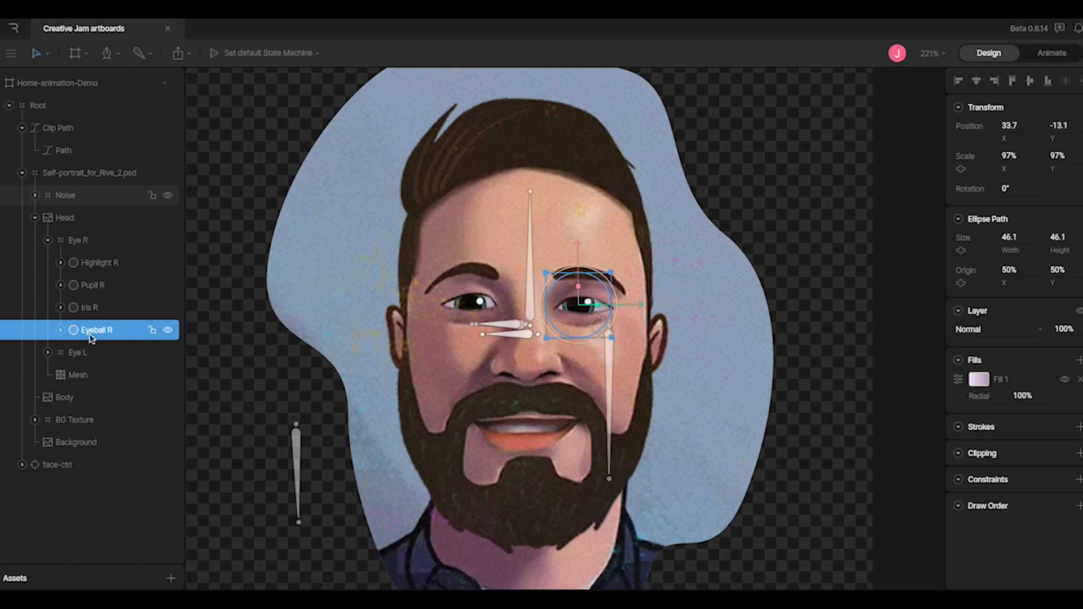
left_click(105, 310)
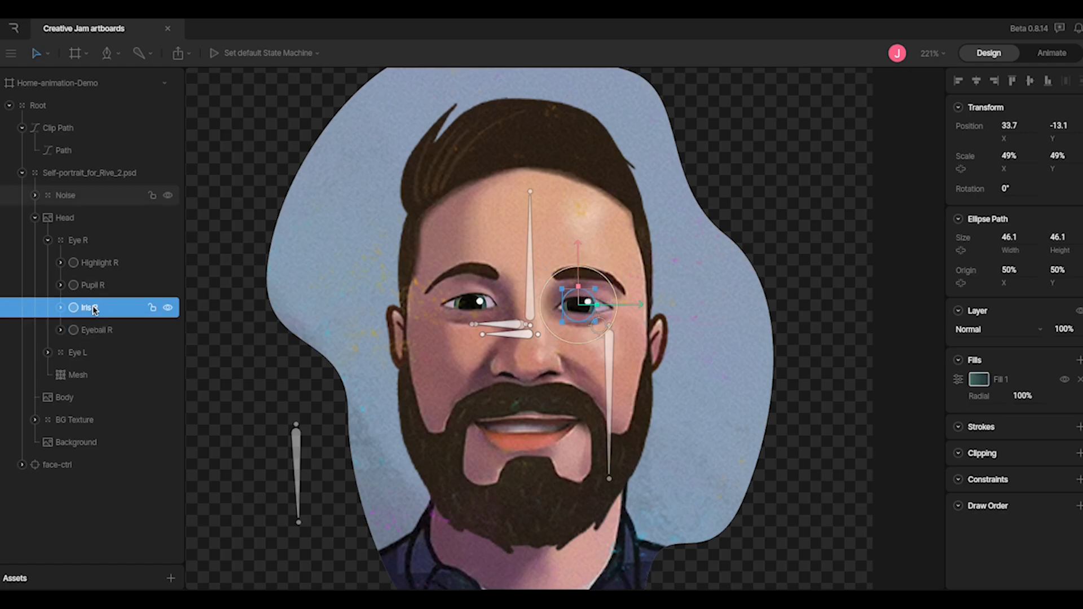
left_click(97, 286)
left_click(100, 264)
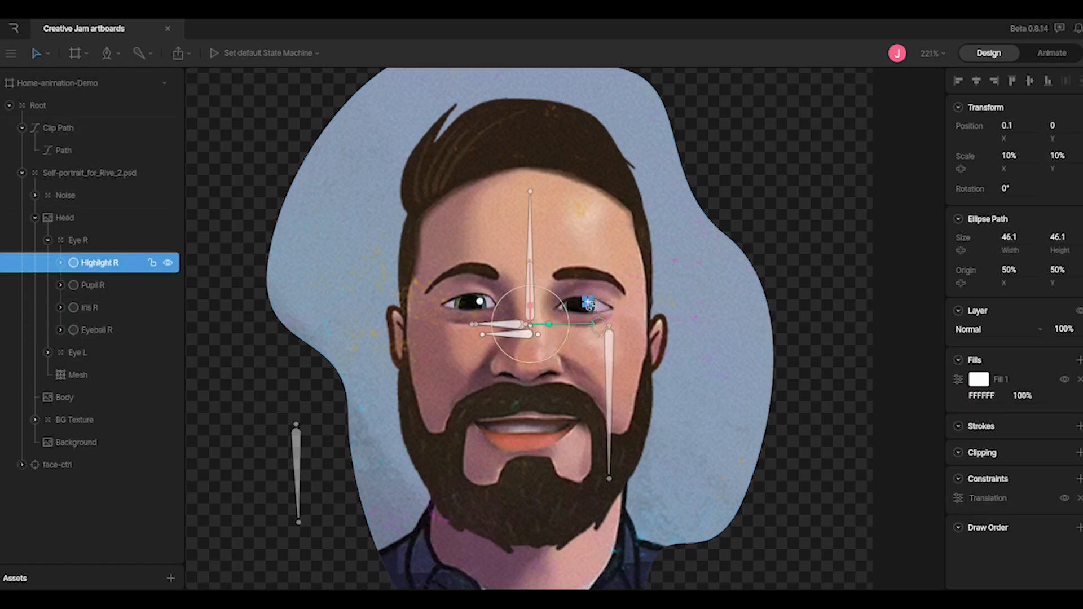
left_click(300, 391)
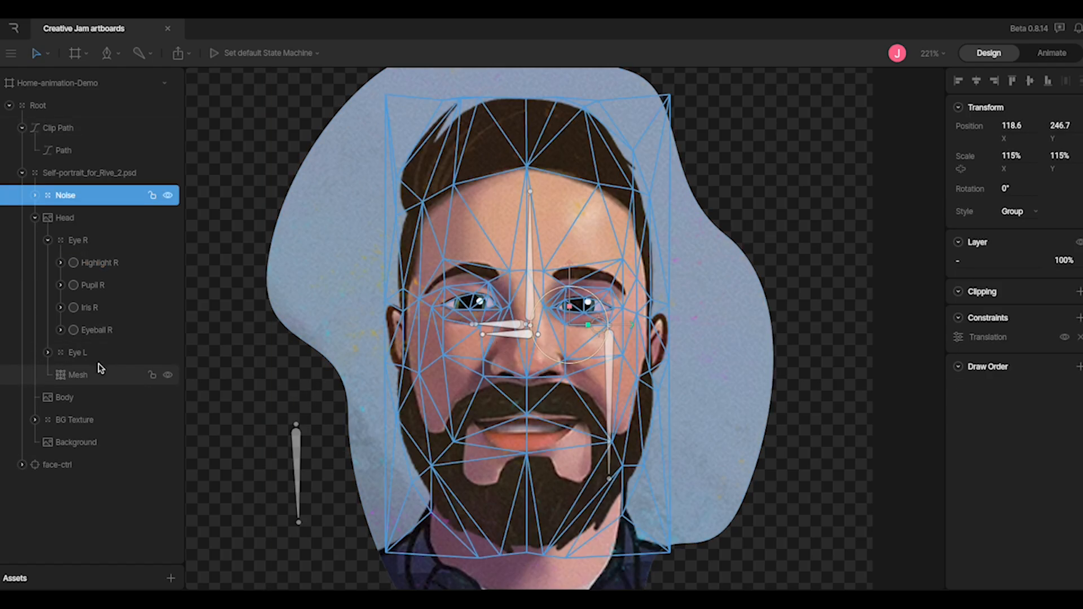
left_click(92, 399)
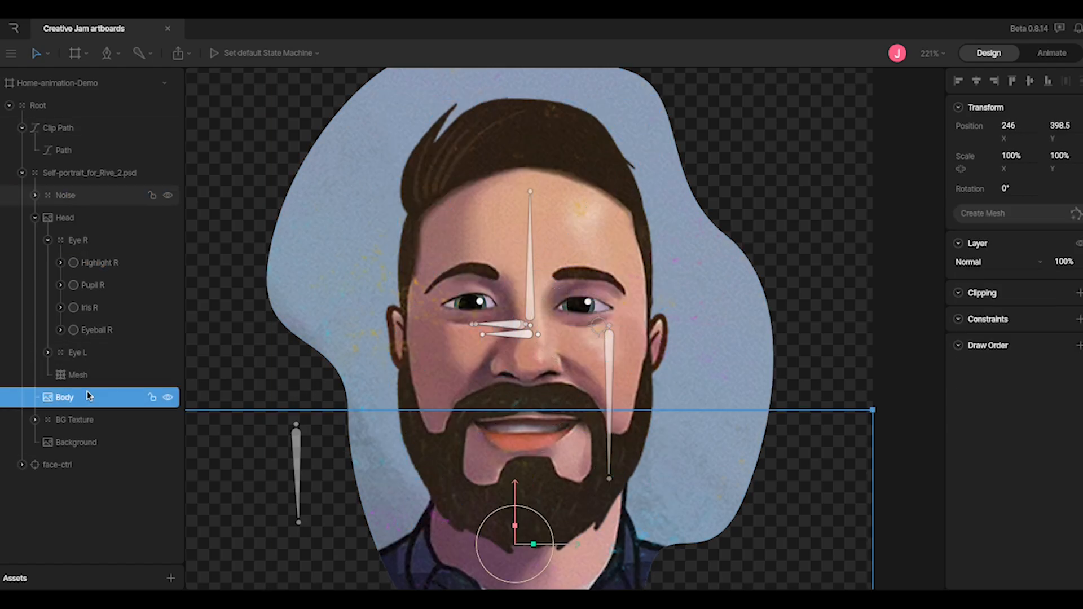
scroll(592, 447, "down", 1)
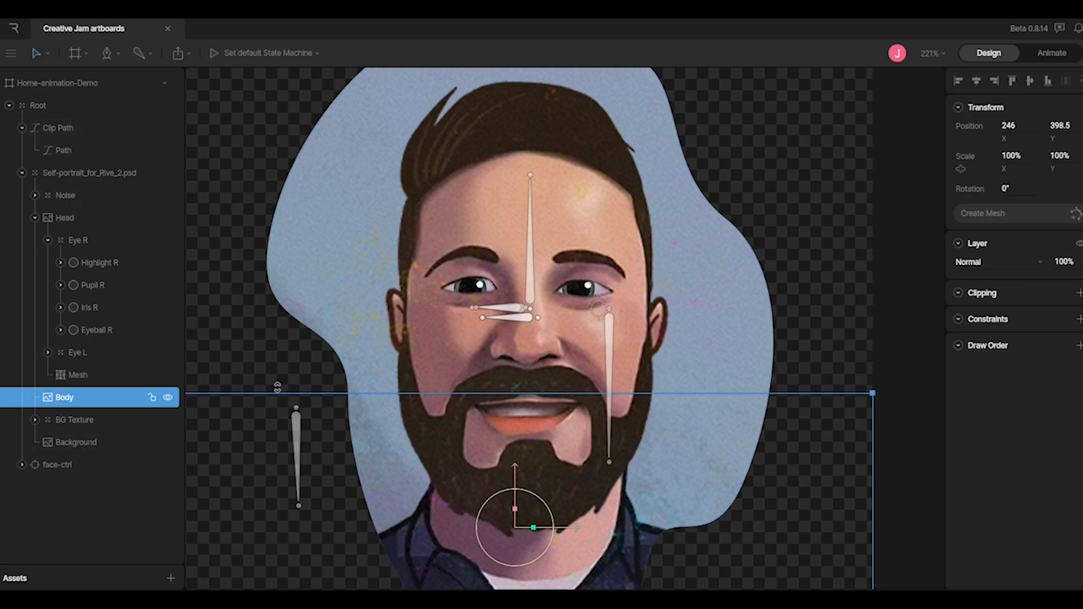
left_click(67, 420)
left_click(35, 419)
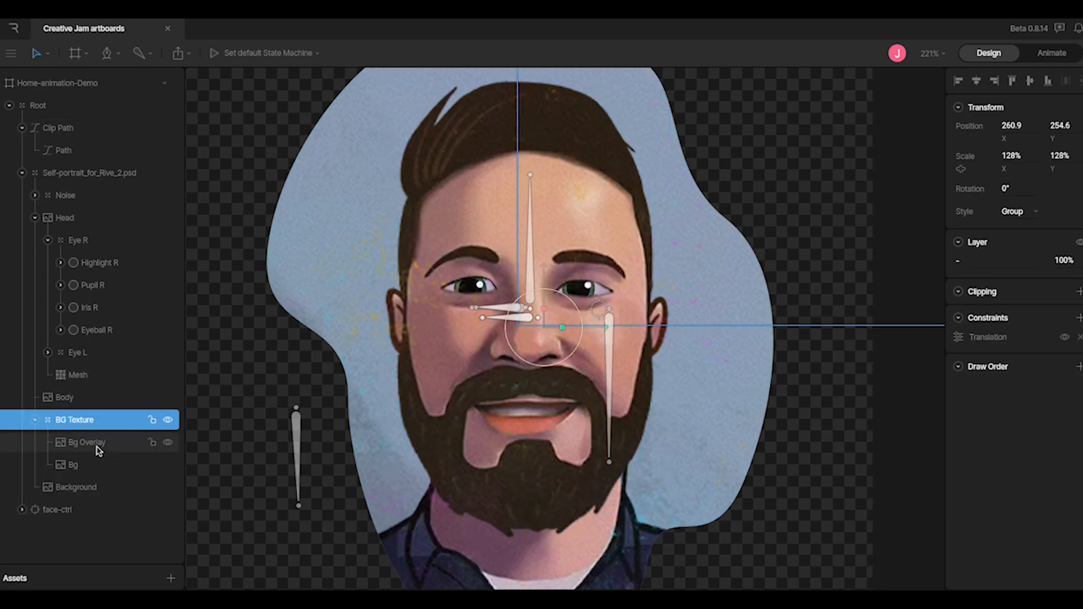
left_click(97, 446)
left_click(85, 463)
left_click(93, 444)
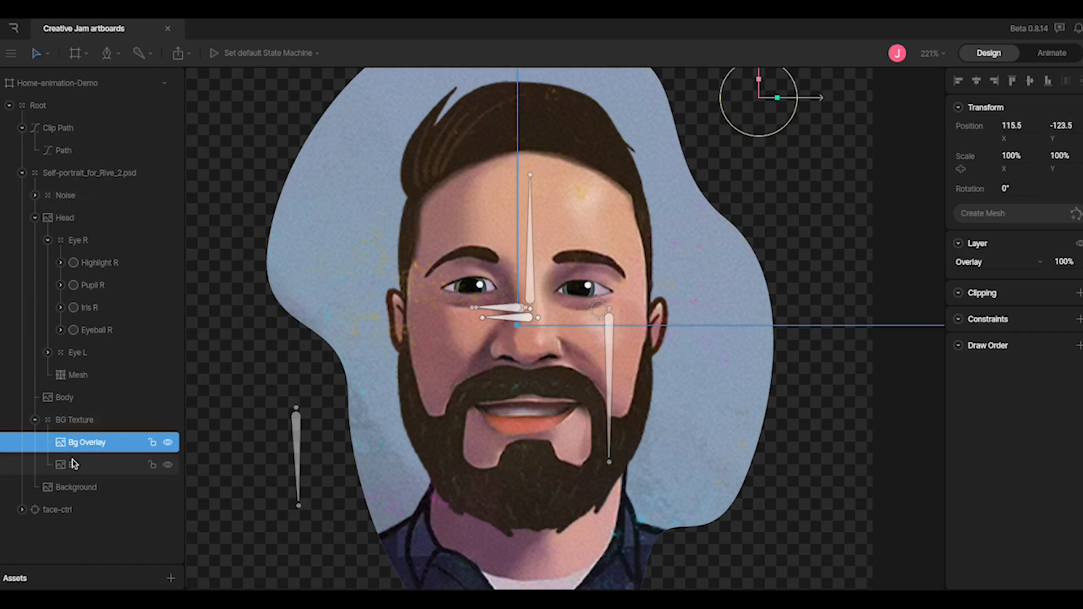
left_click(34, 420)
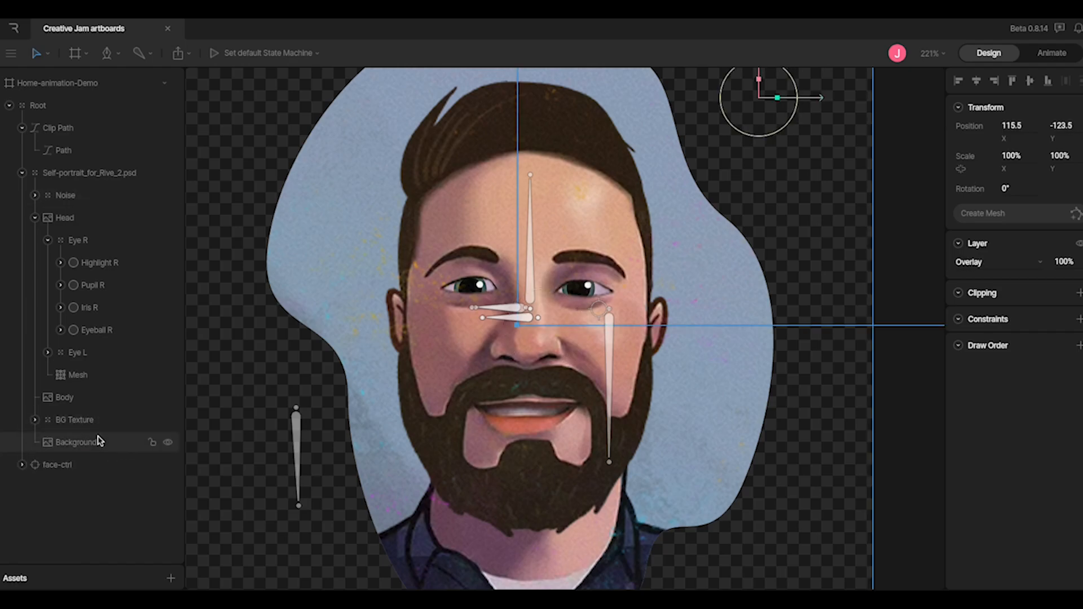
left_click(77, 446)
left_click(168, 443)
left_click(167, 442)
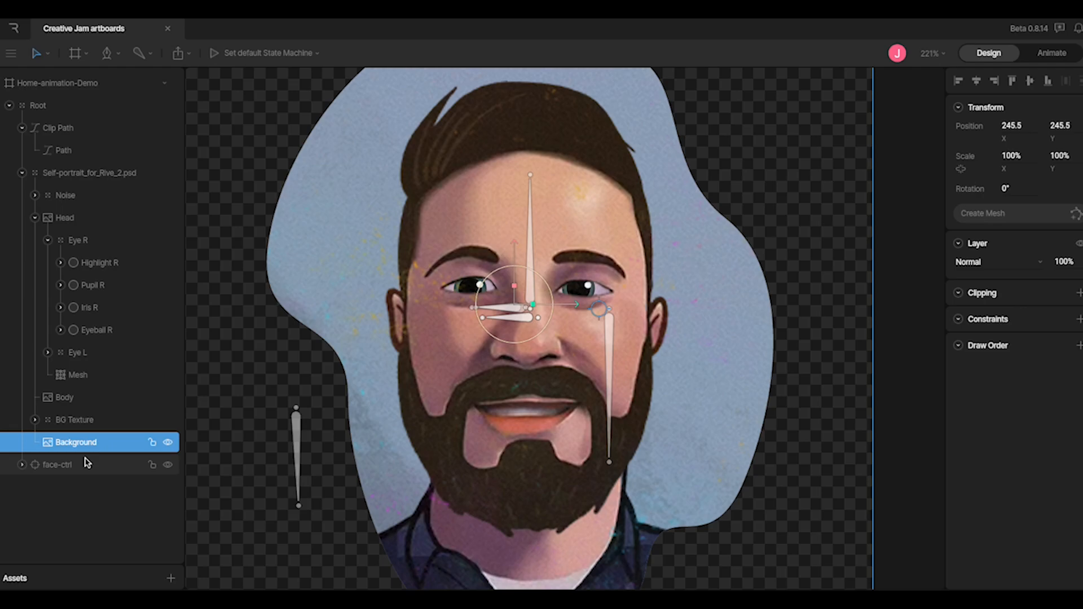
left_click(47, 466)
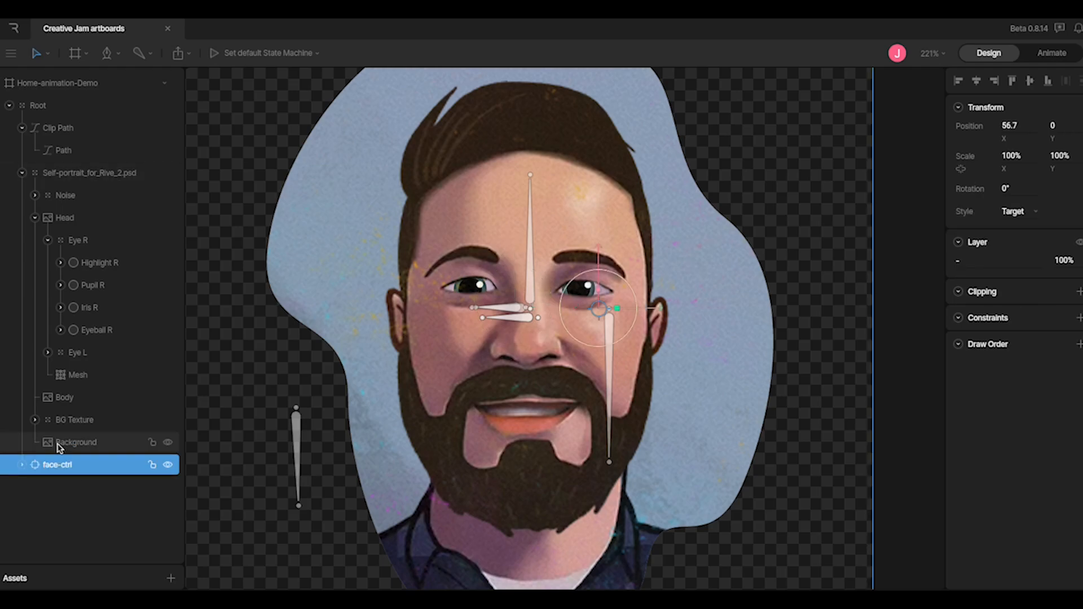
Inspect the eyelid bones under face-ctrl and drag Eyelid R Top to partly close the eye
left_click(23, 466)
scroll(101, 462, "down", 3)
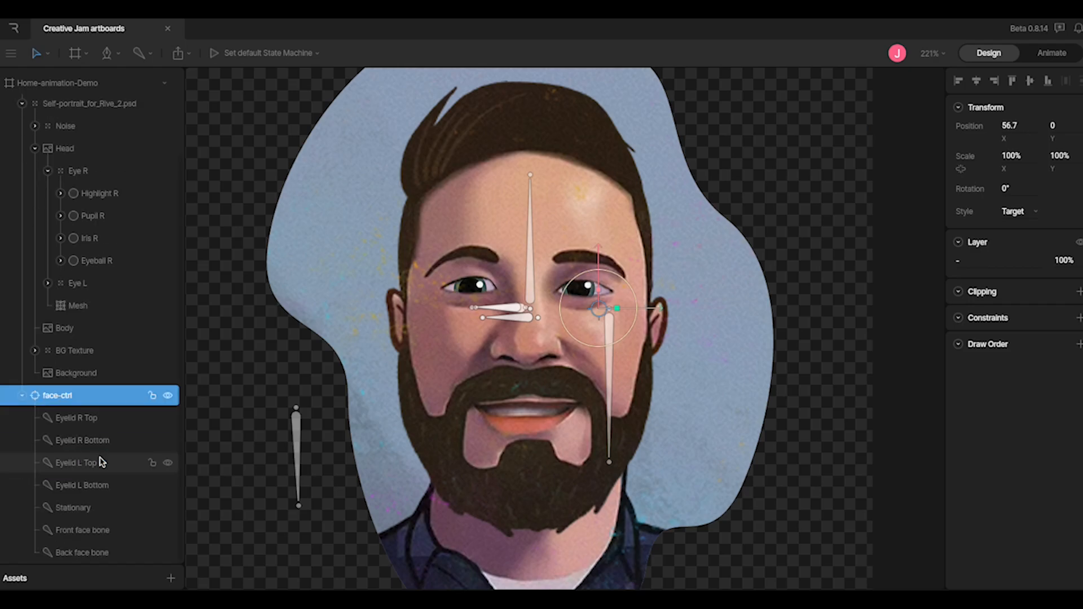
left_click(102, 424)
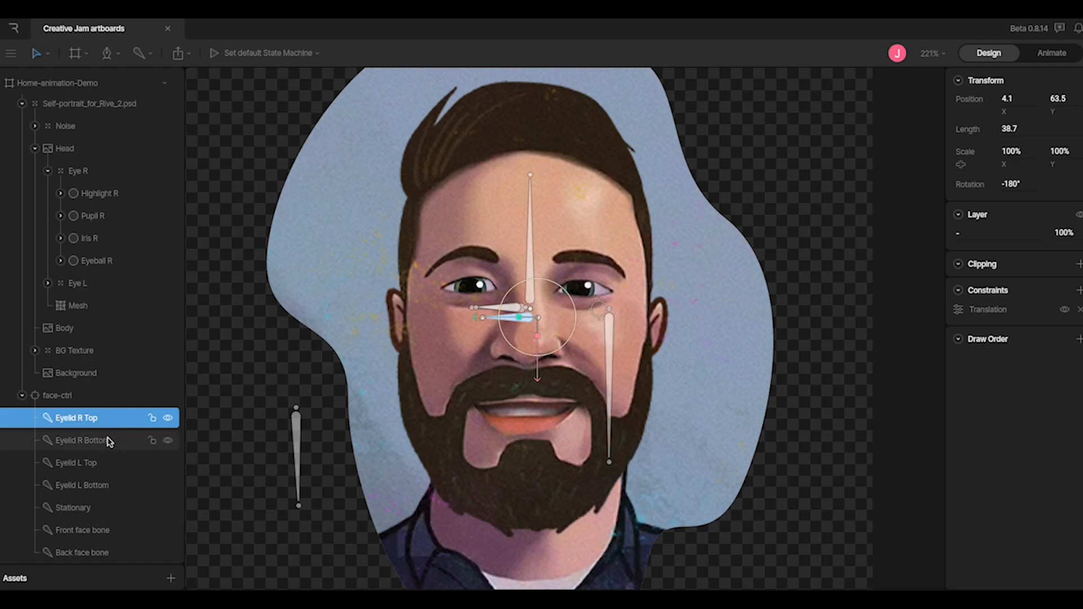
left_click(93, 463)
left_click(90, 438)
left_click(85, 419)
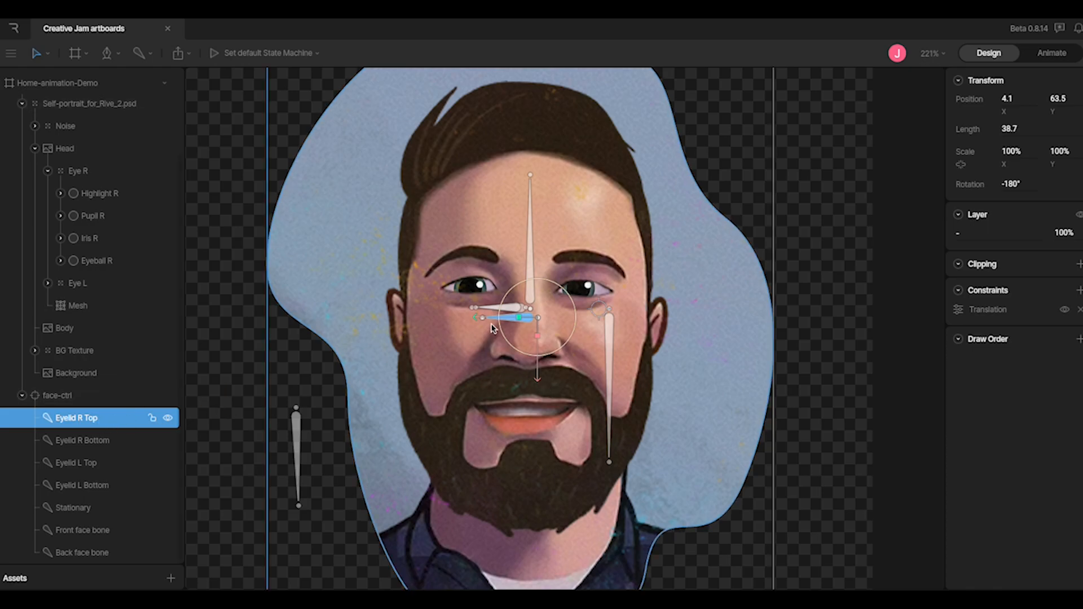
left_click_drag(539, 384, 476, 437)
left_click(475, 436)
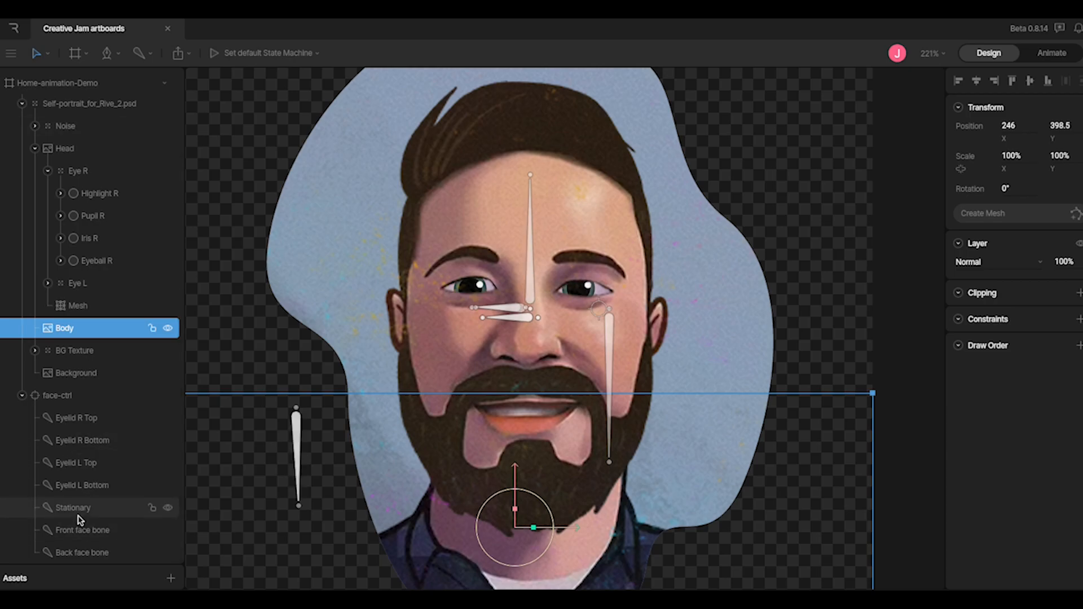
Swing the Front face bone left and right to confirm the face turns
left_click(76, 534)
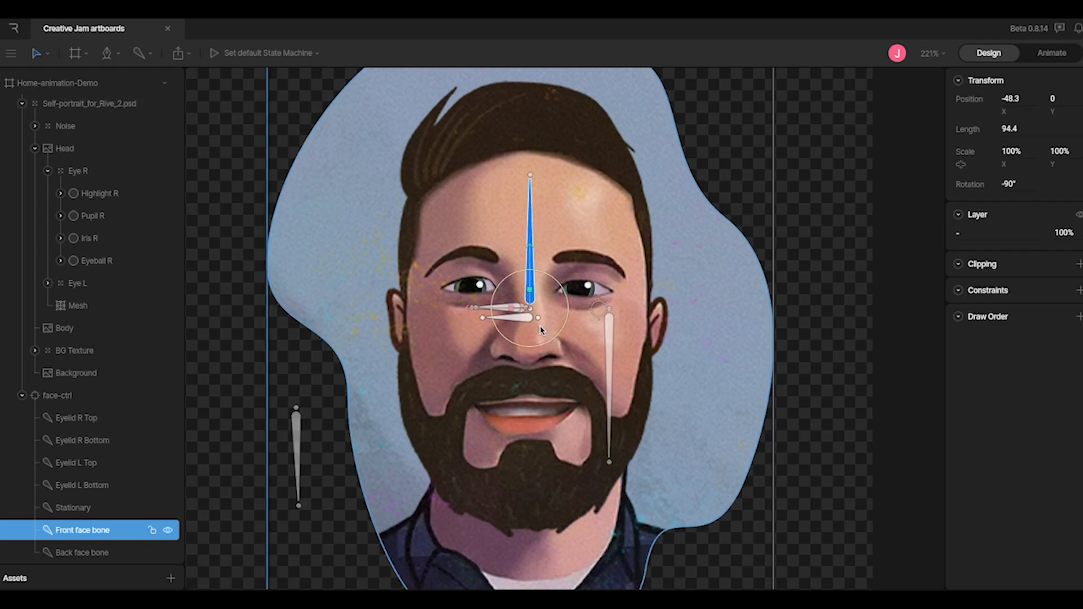
mouse_move(466, 309)
left_mouse_down()
mouse_move(438, 310)
mouse_move(500, 310)
mouse_move(430, 312)
mouse_move(459, 309)
mouse_move(450, 314)
left_mouse_up()
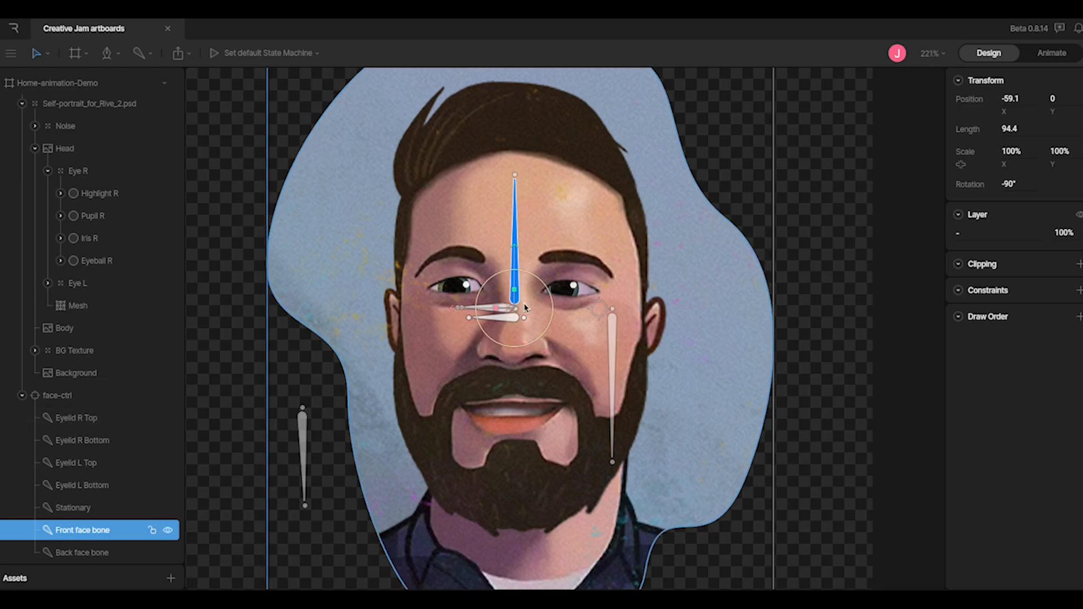
mouse_move(454, 310)
left_mouse_down()
mouse_move(513, 307)
mouse_move(456, 308)
mouse_move(471, 310)
mouse_move(463, 316)
left_mouse_up()
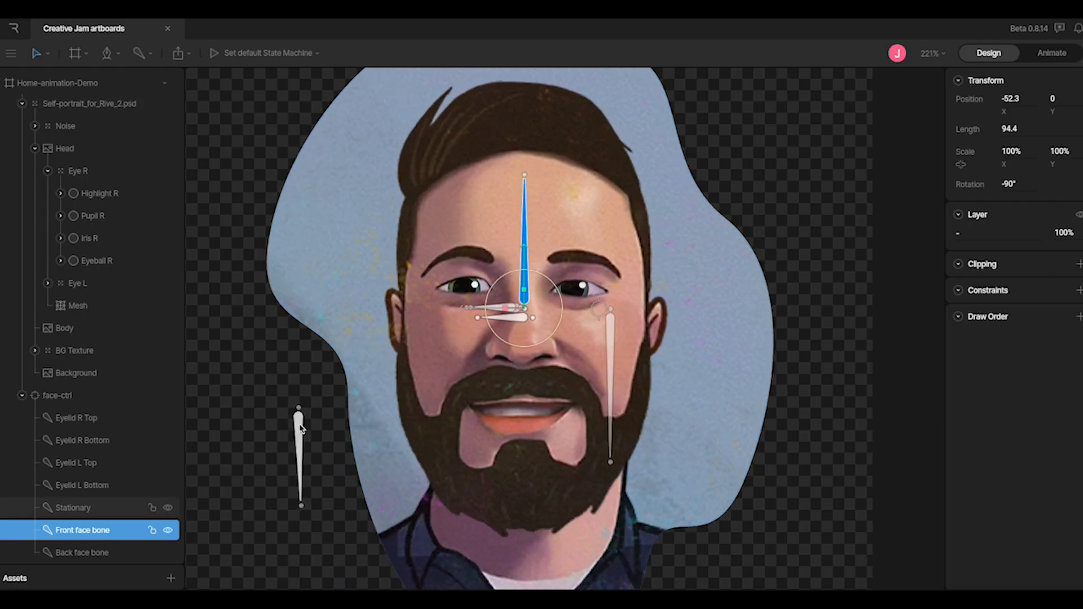
mouse_move(449, 310)
left_mouse_down()
mouse_move(431, 307)
mouse_move(497, 308)
mouse_move(428, 309)
mouse_move(463, 315)
left_mouse_up()
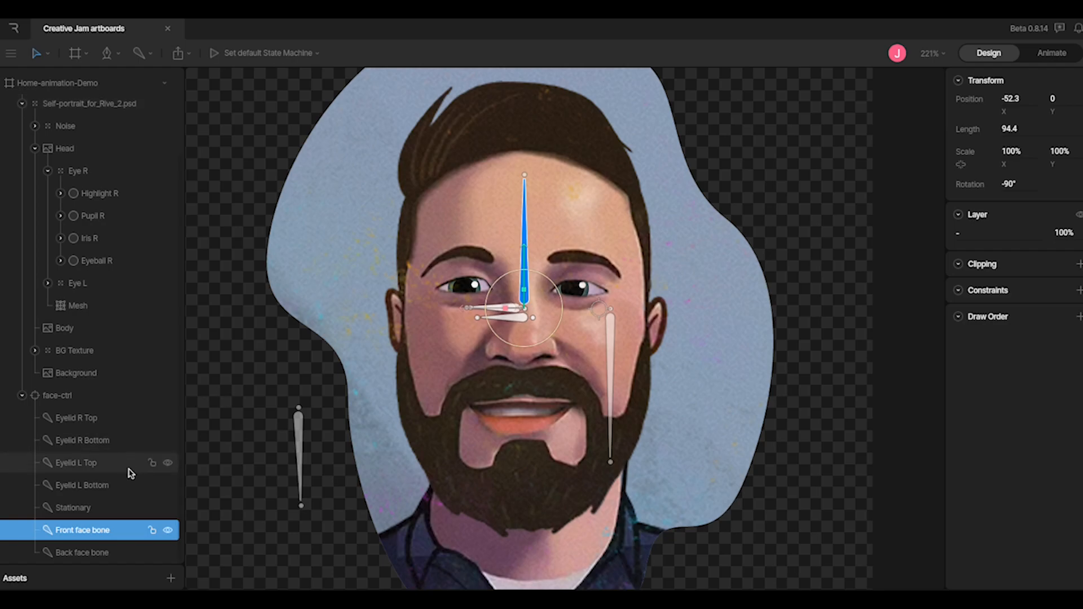
Inspect the Back face bone and the Stationary bone at -166.2, 49.7
left_click(94, 556)
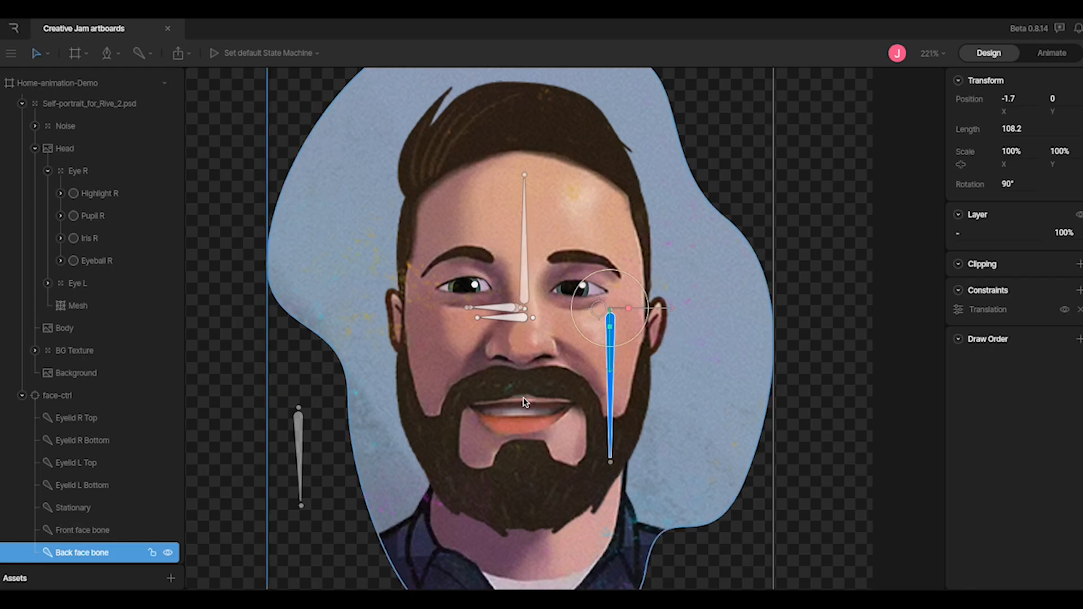
left_click(85, 512)
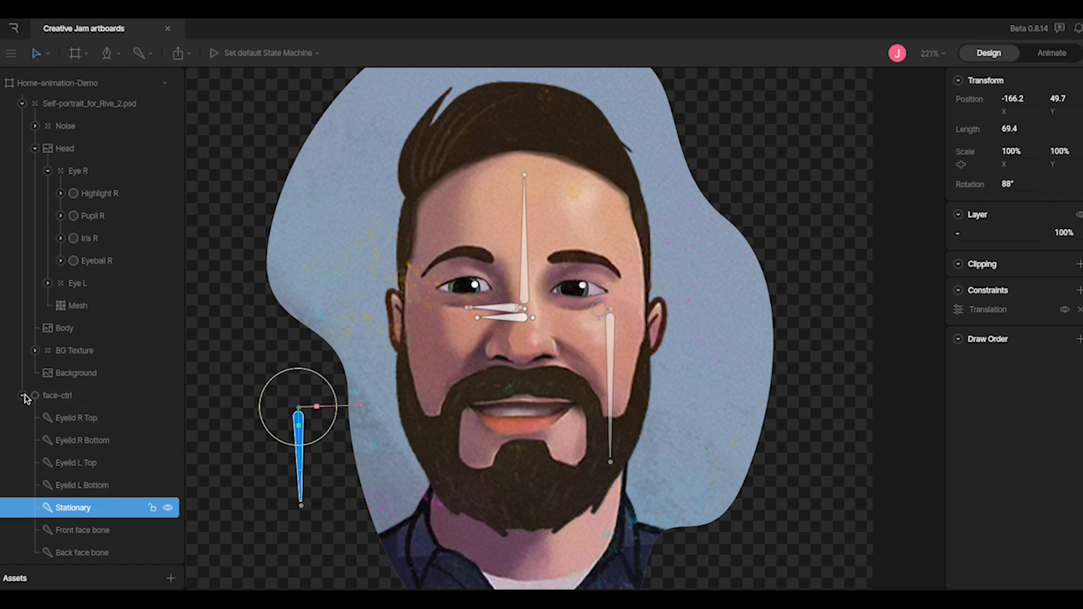
scroll(83, 395, "up", 2)
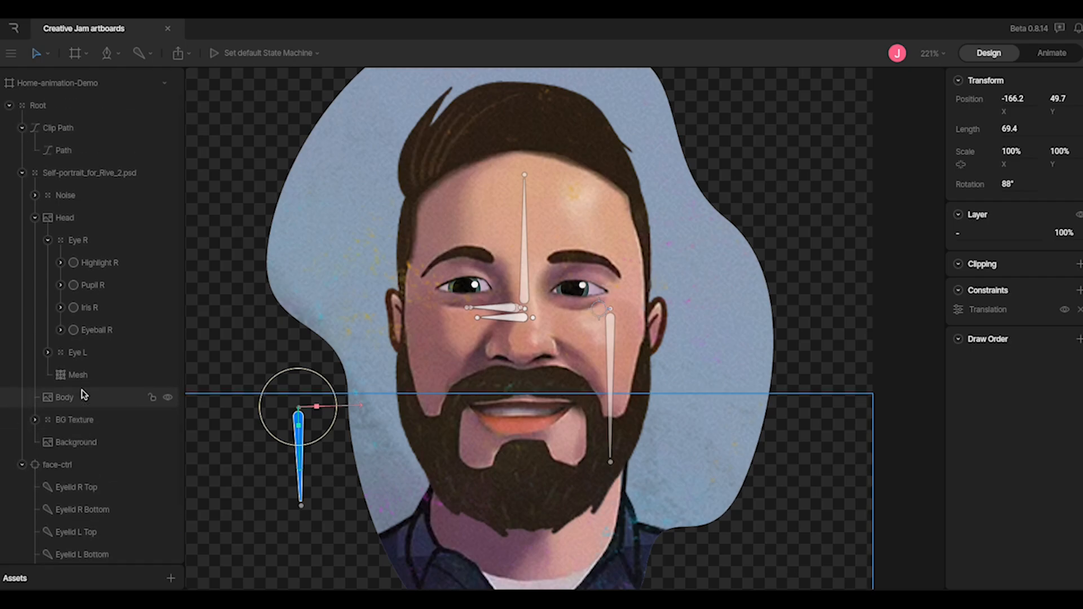
Select the Root group and collapse, then re-expand, its layer tree
scroll(83, 395, "down", 2)
scroll(84, 395, "up", 2)
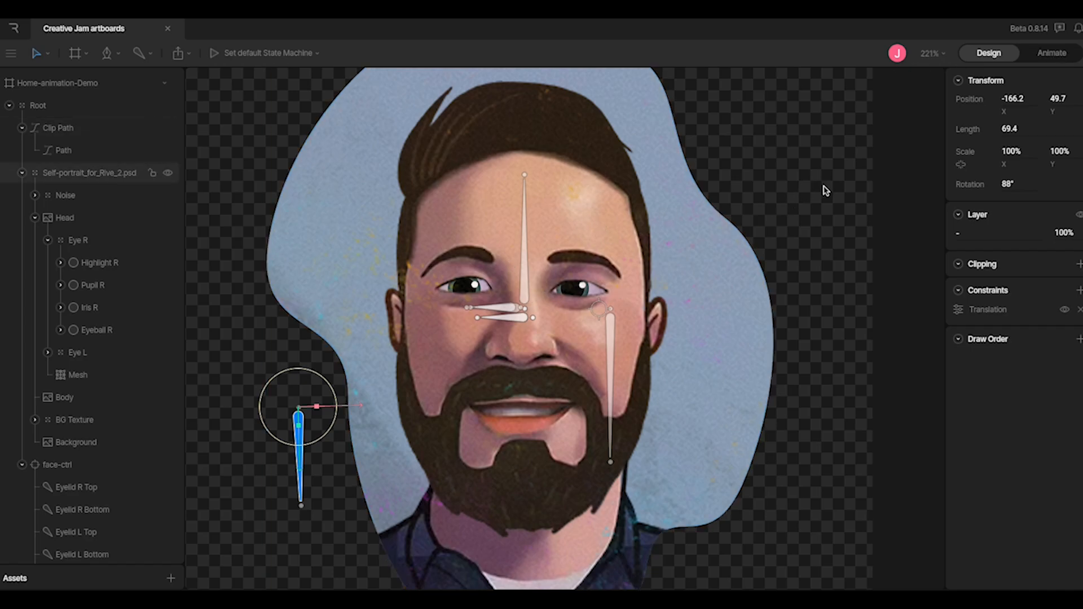
left_click(49, 110)
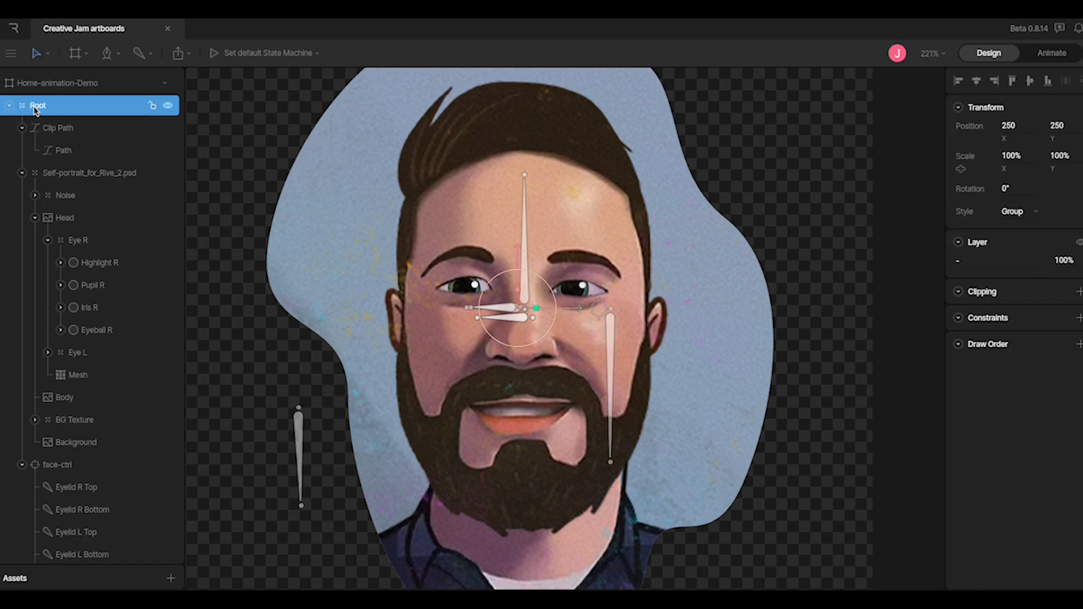
left_click(9, 105)
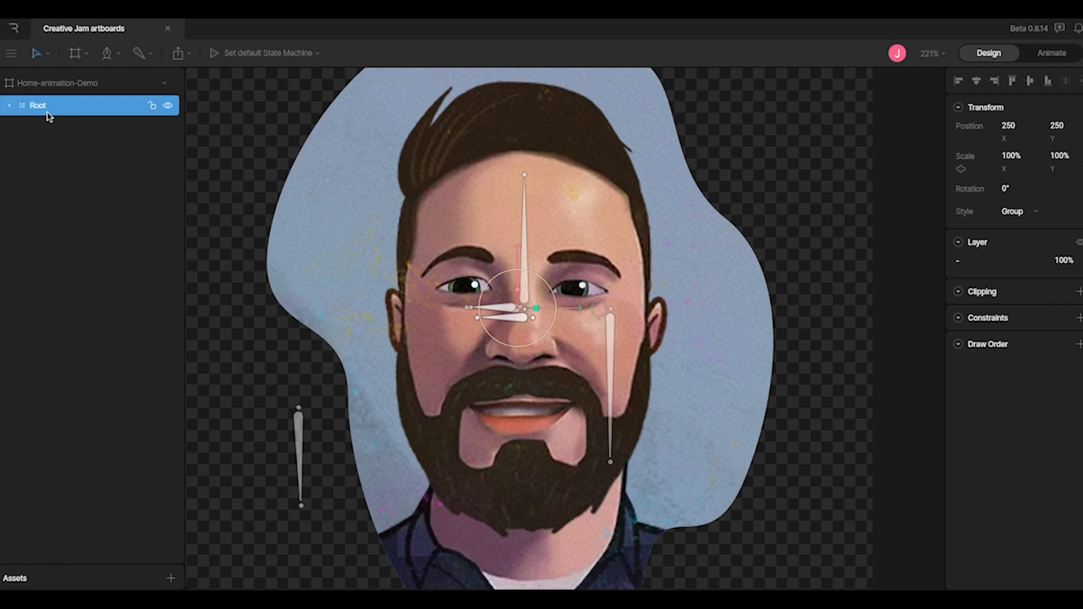
left_click(10, 106)
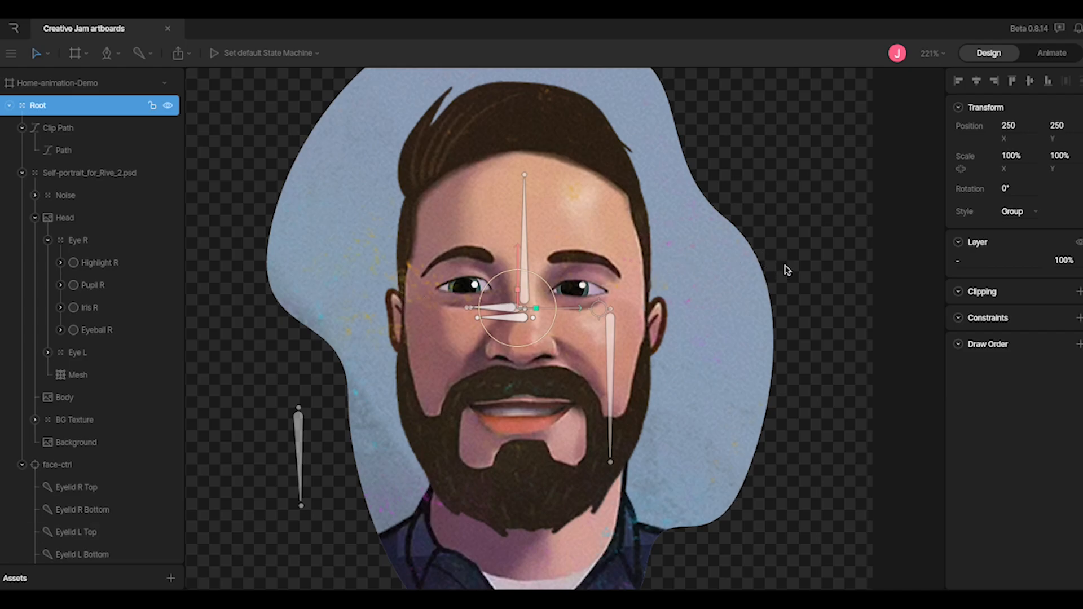
Zoom out to fit the whole artboard, clear the selection, and switch to Animate mode
scroll(661, 261, "down", 8)
scroll(662, 261, "up", 4)
scroll(661, 261, "up", 1)
left_click(912, 175)
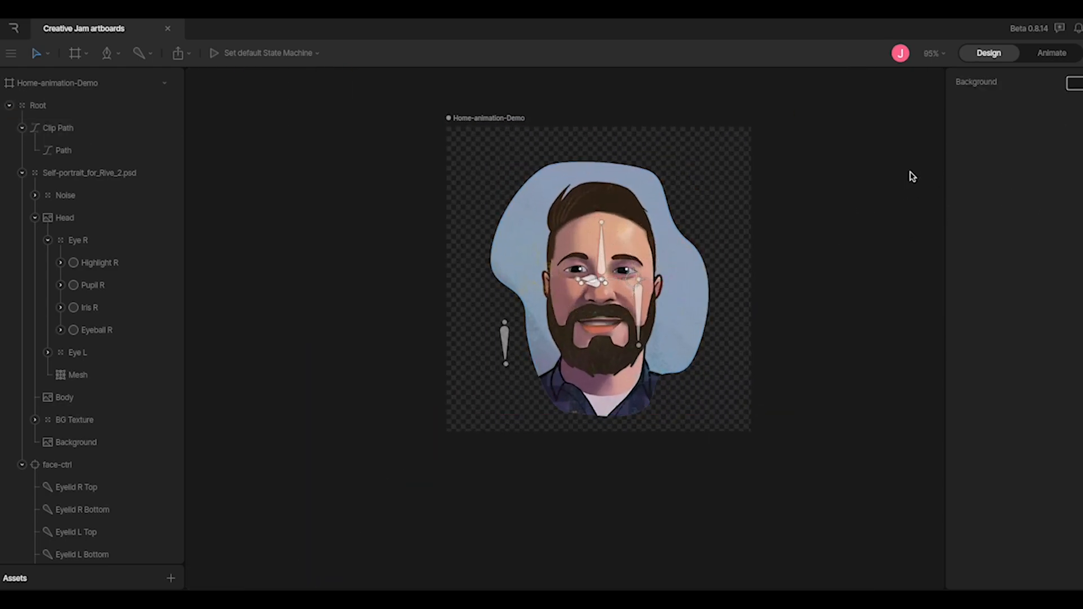
left_click(1050, 54)
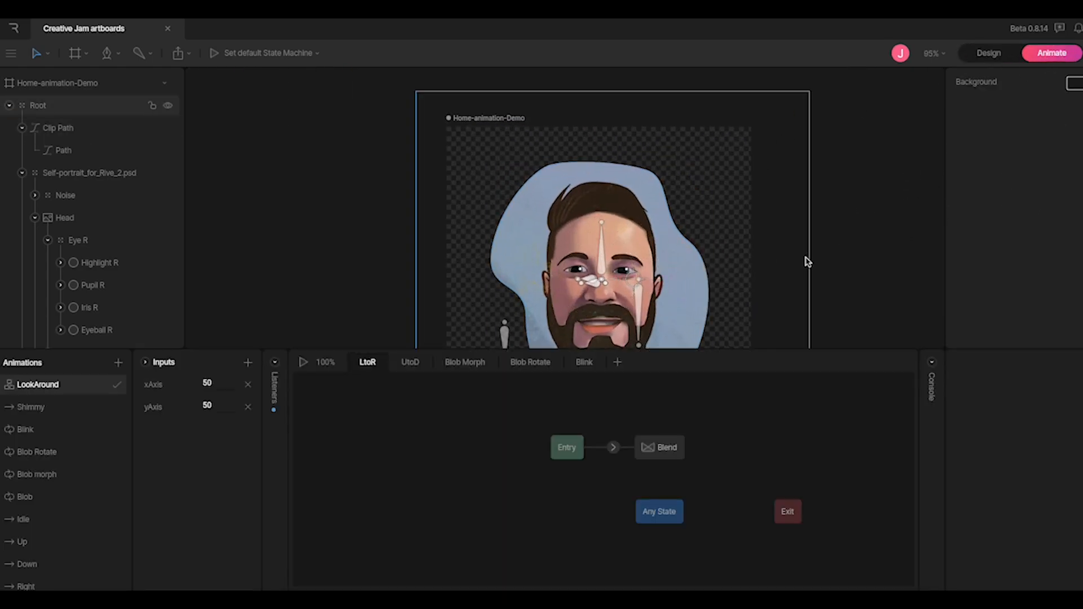
Pan the artboard, select Root, open LookAround, collapse the Inputs panel and browse the Animations list
left_click_drag(827, 276, 771, 194)
left_click(625, 260)
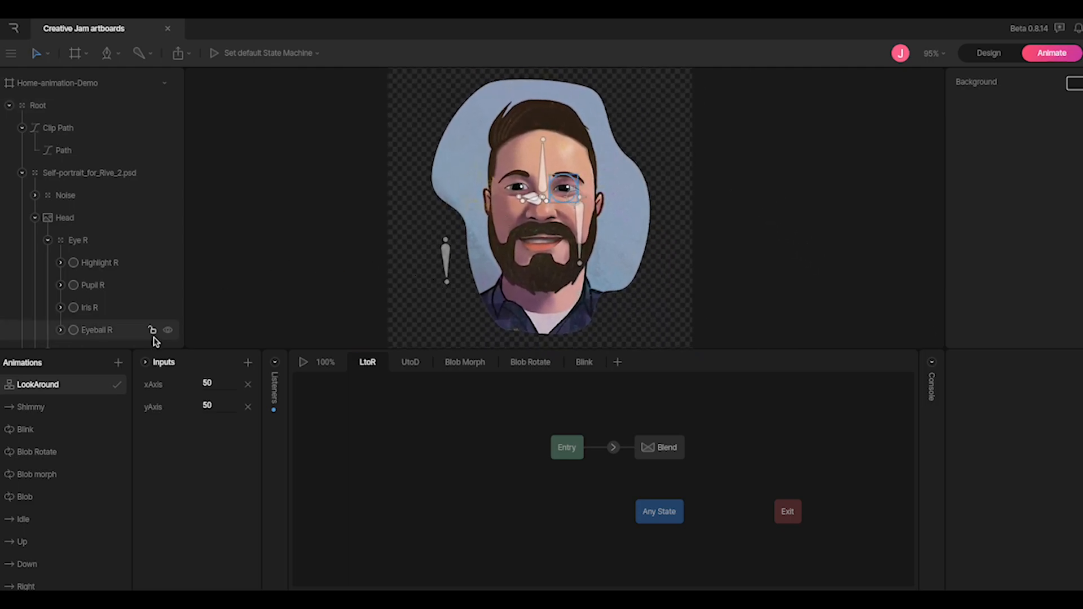
left_click(78, 388)
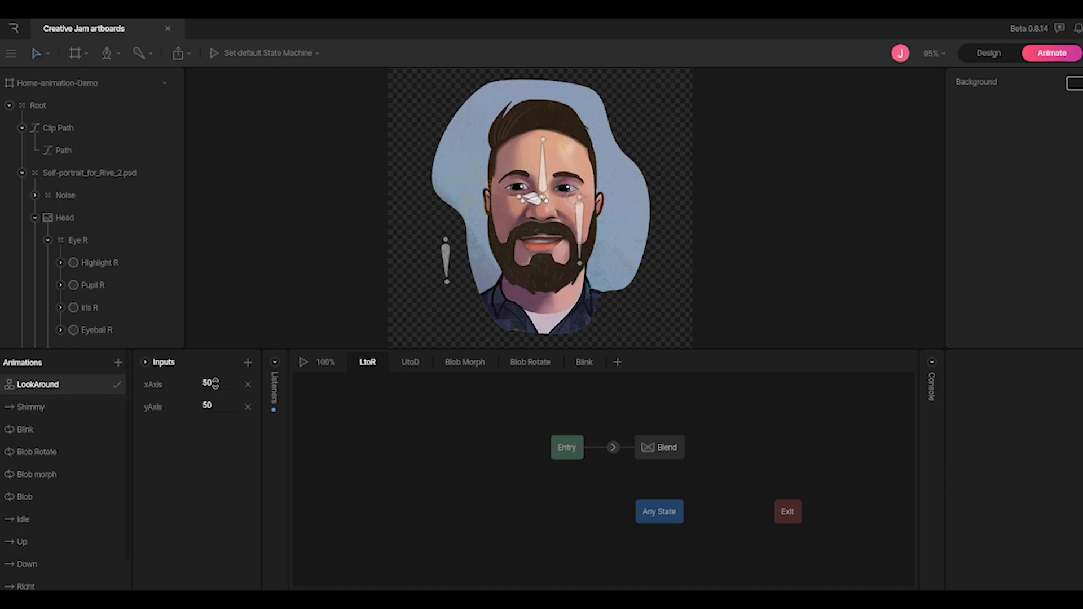
left_click(149, 365)
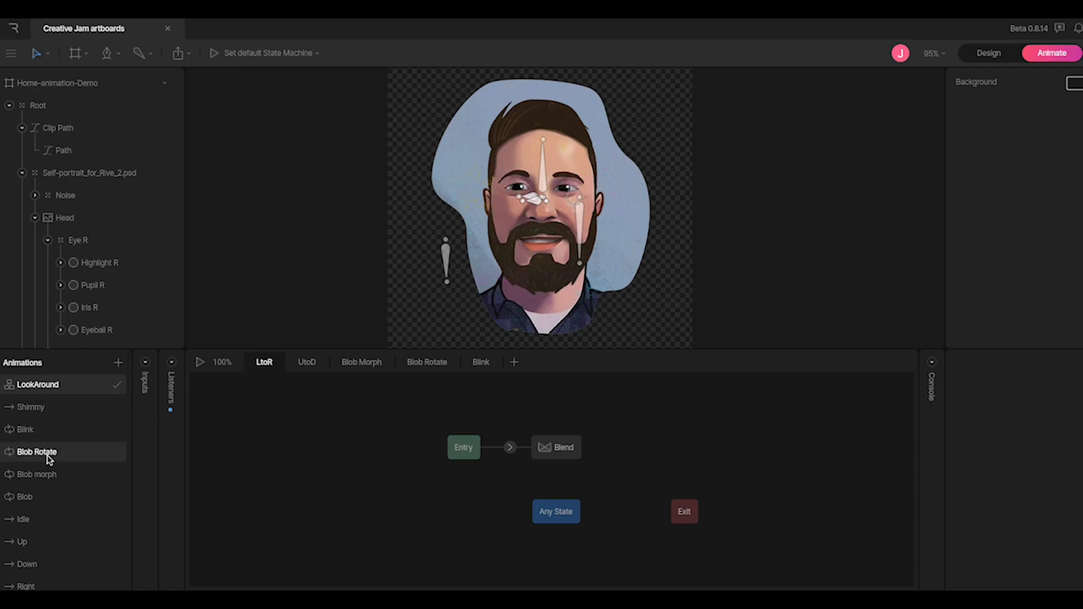
scroll(51, 570, "down", 1)
scroll(51, 570, "up", 1)
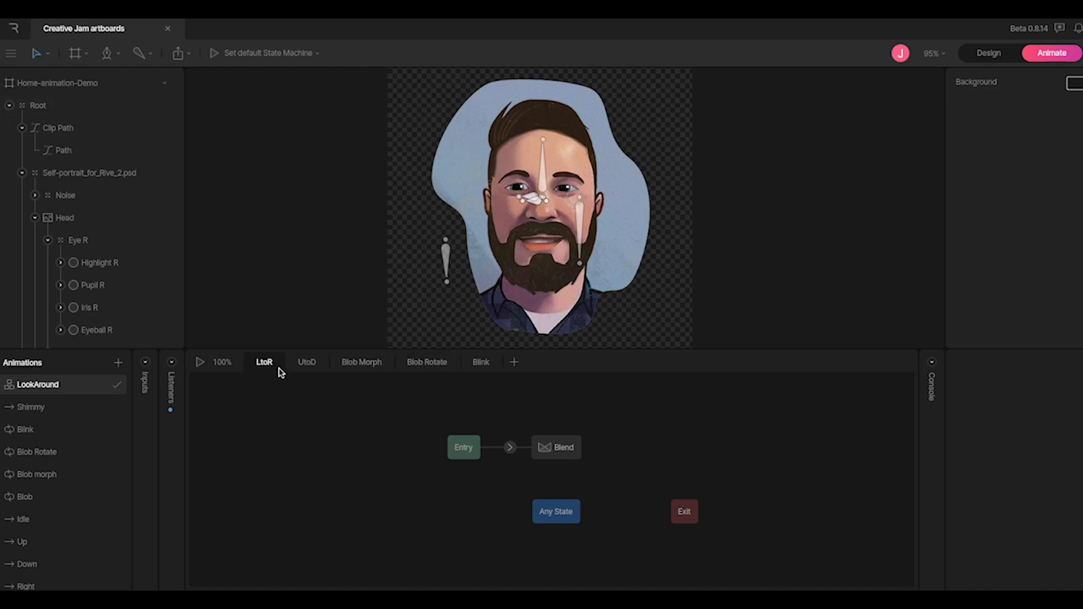
Inspect the LtoR and UtoD state machine layers and their Blend states
left_click(262, 369)
left_click(546, 449)
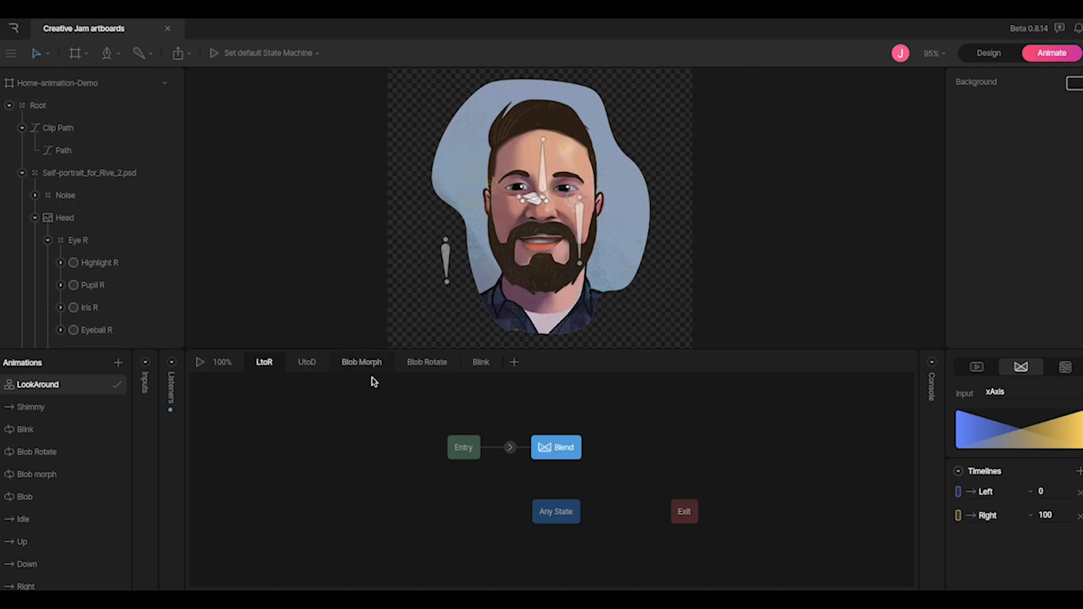
left_click(305, 363)
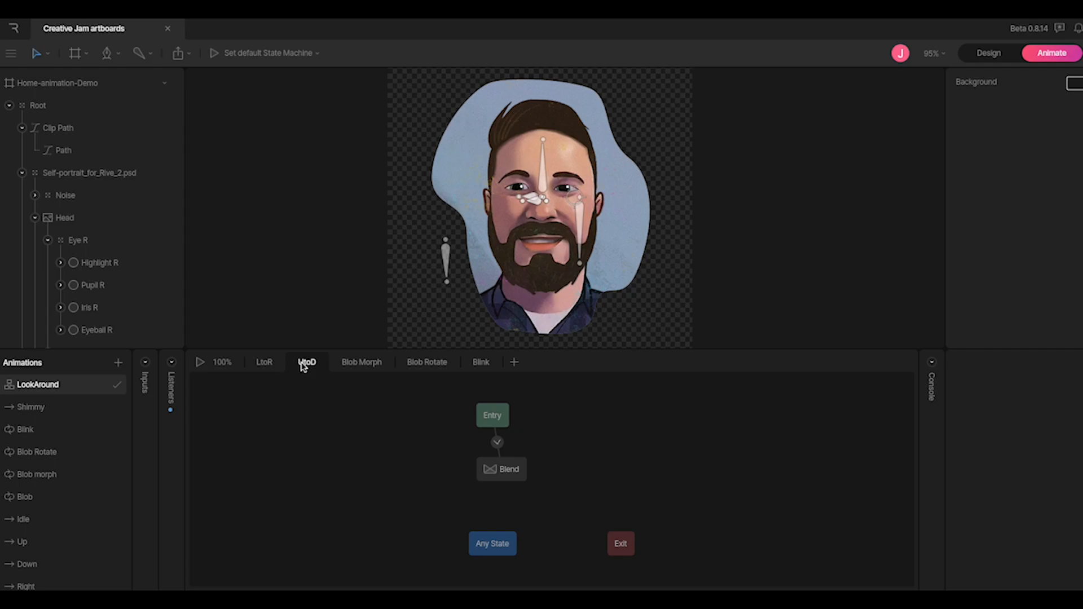
left_click(503, 469)
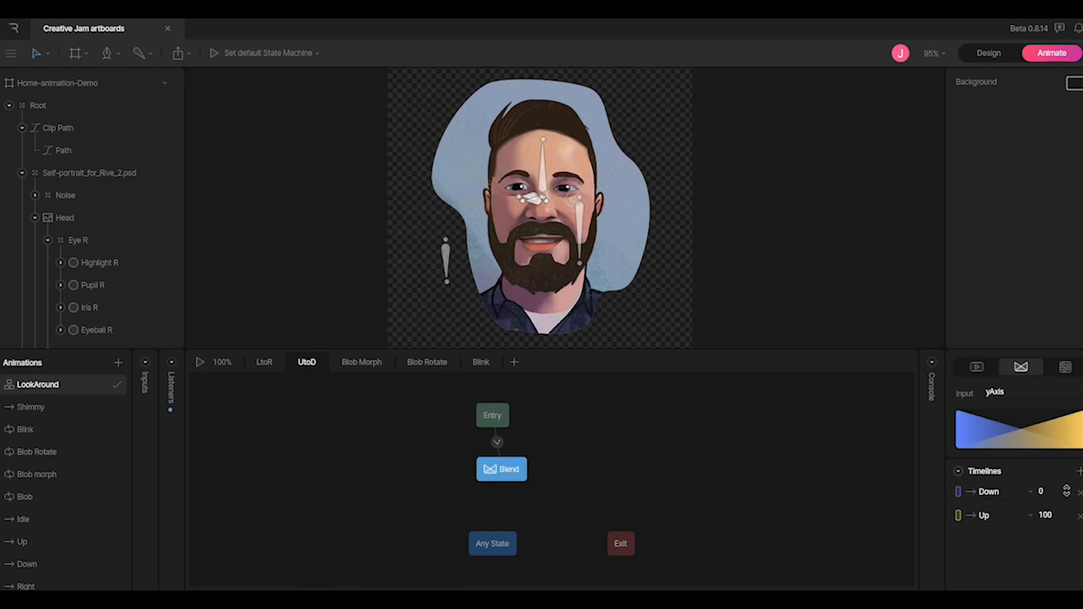
Inspect the Blob Morph and Blob Rotate layers' single states, ending on the Blink layer
left_click(350, 365)
left_click_drag(459, 455, 489, 479)
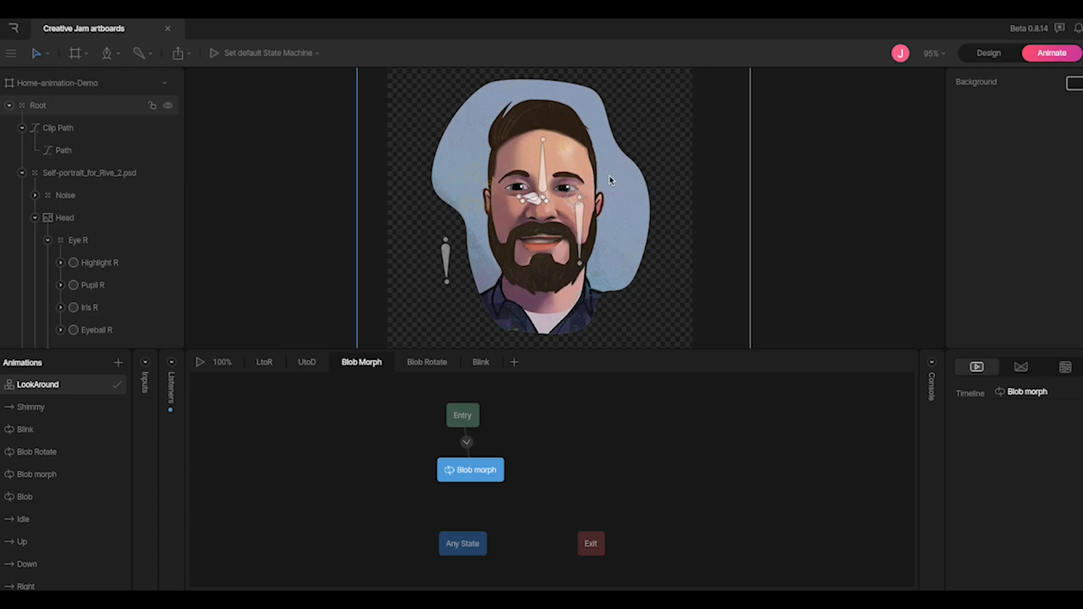
left_click(420, 366)
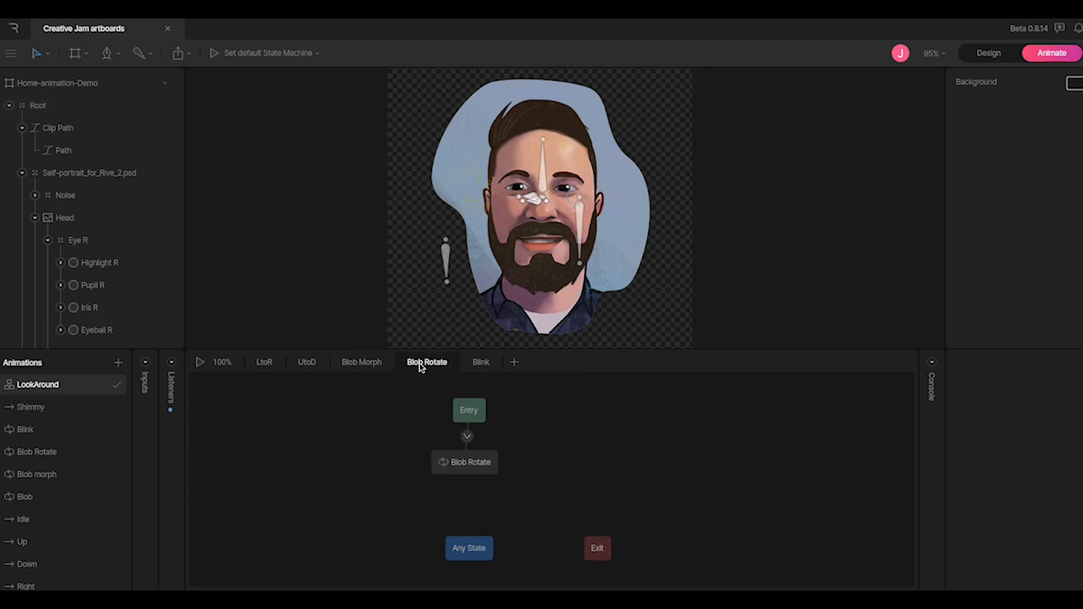
left_click(449, 469)
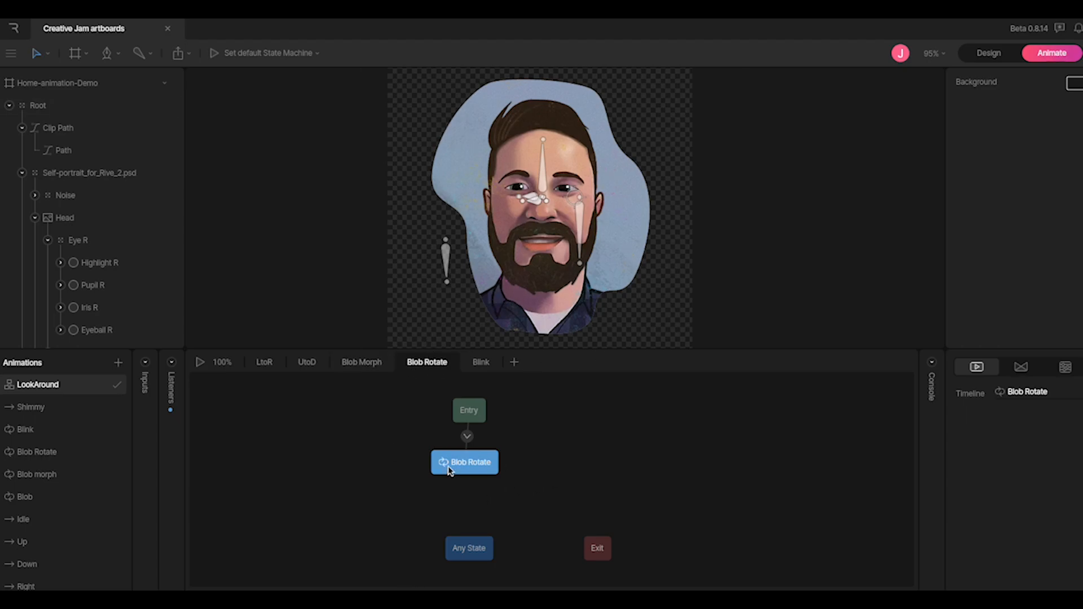
left_click(479, 362)
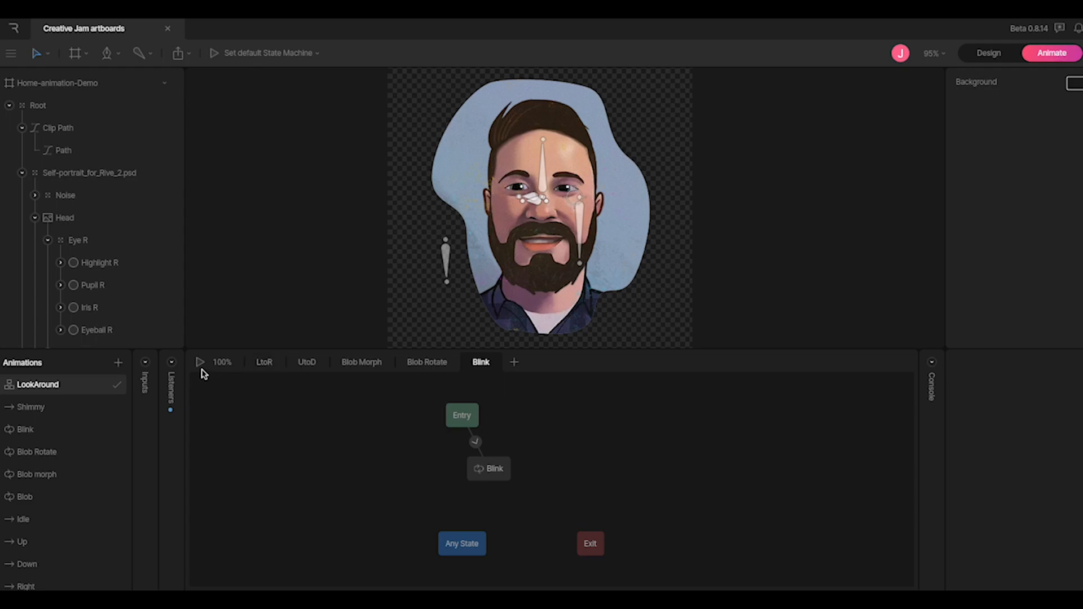
Play the state machine, scrub xAxis to turn the face, then stop with both inputs at 50
left_click(200, 362)
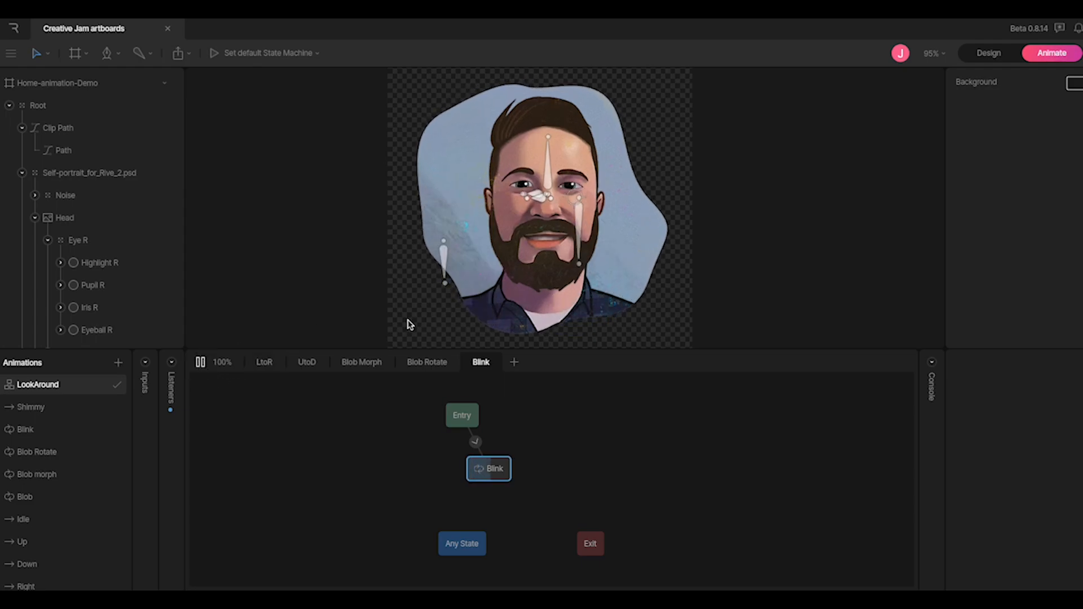
left_click(145, 366)
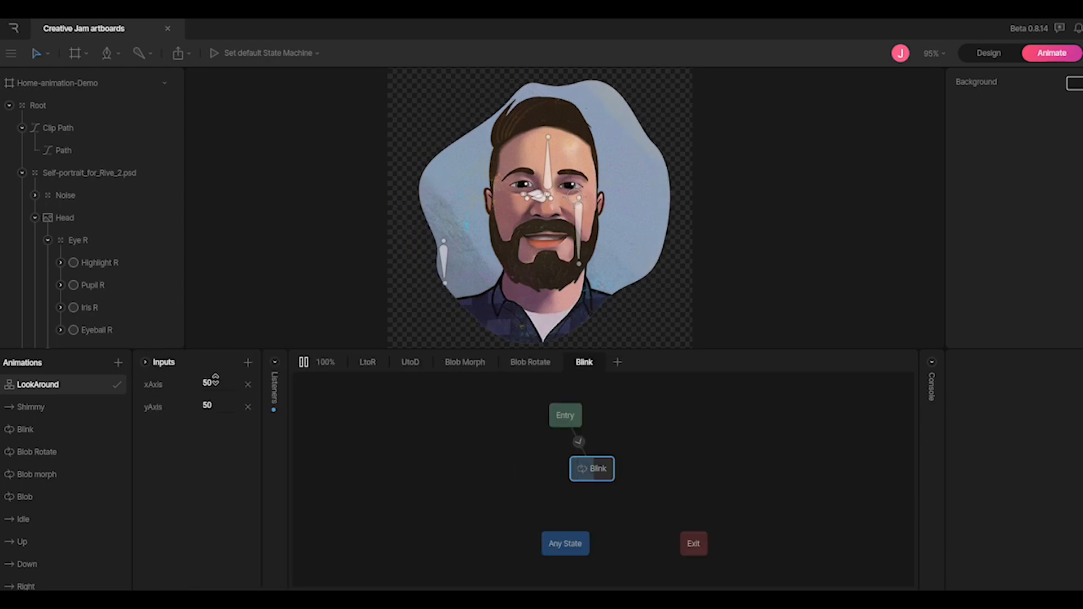
left_click_drag(219, 382, 213, 416)
left_click(219, 381)
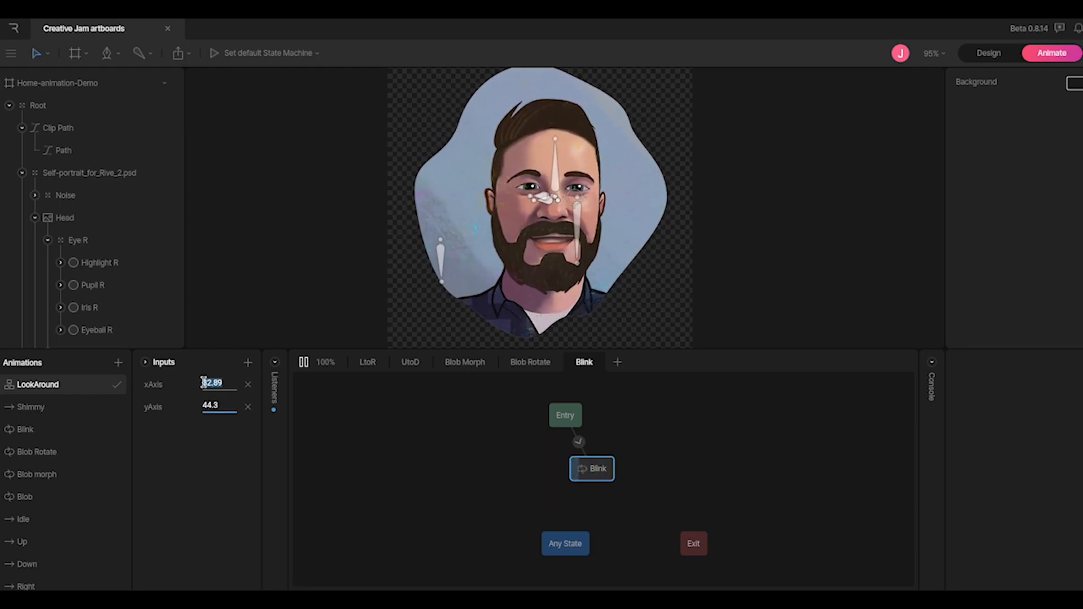
left_click(303, 363)
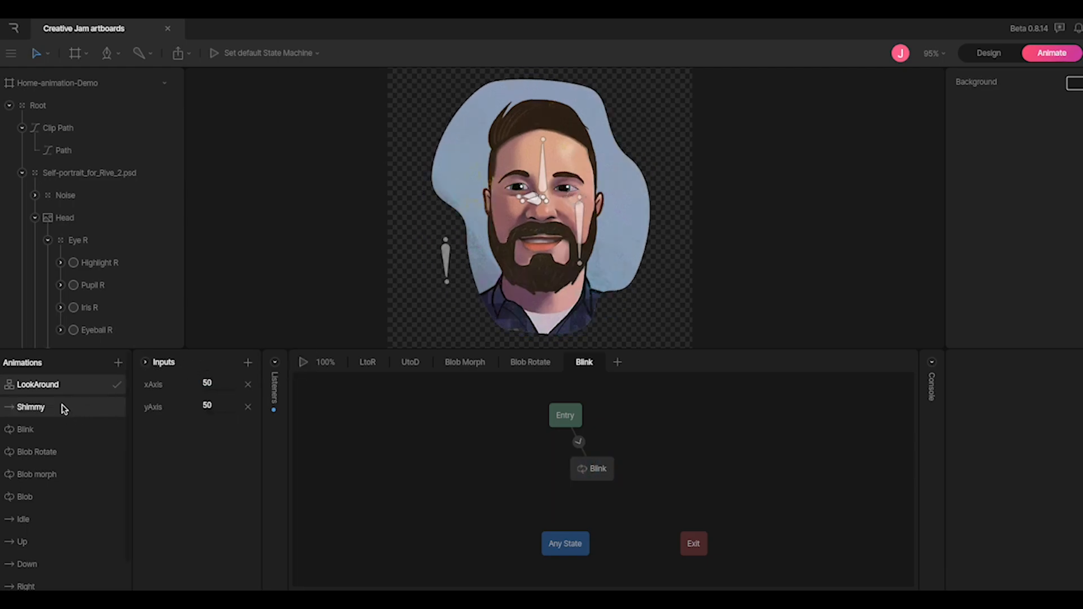
Open the Up animation, expand the Front face bone track, test-move the bone, and undo it
left_click(51, 430)
scroll(50, 454, "down", 1)
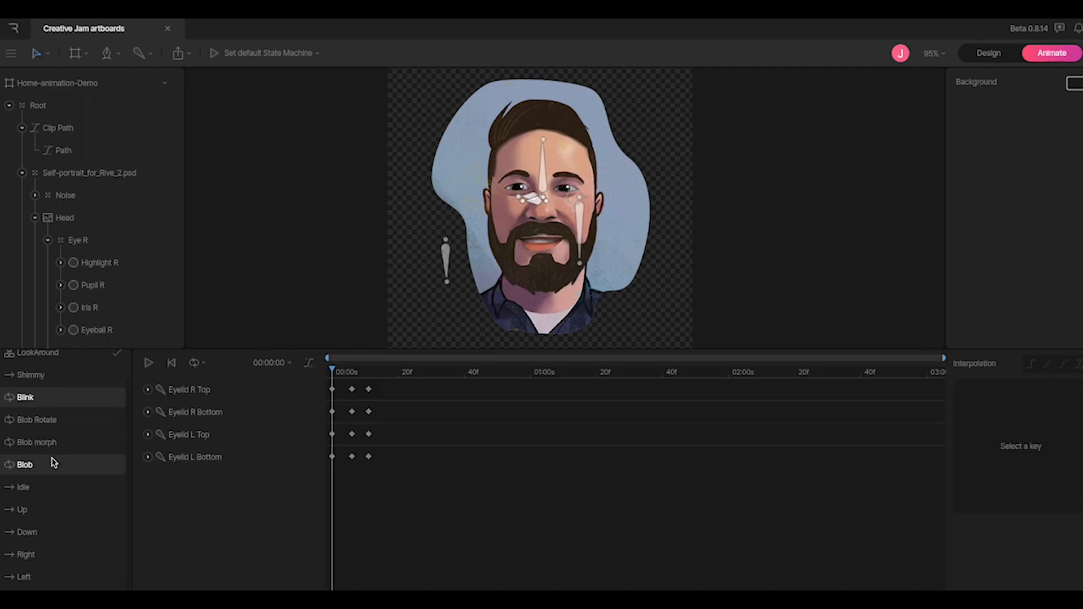
left_click(32, 512)
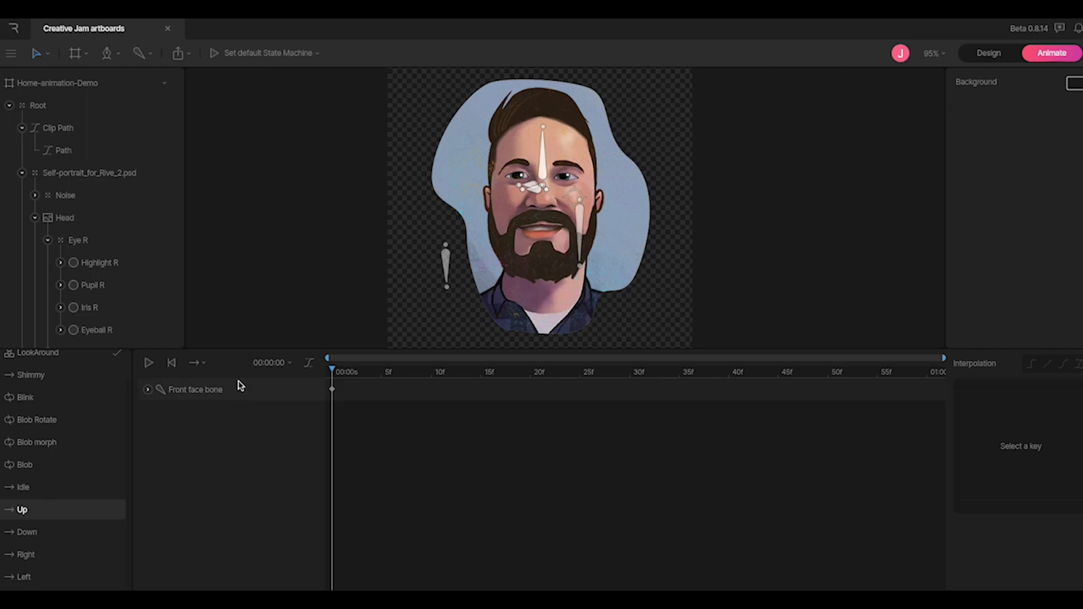
left_click(149, 390)
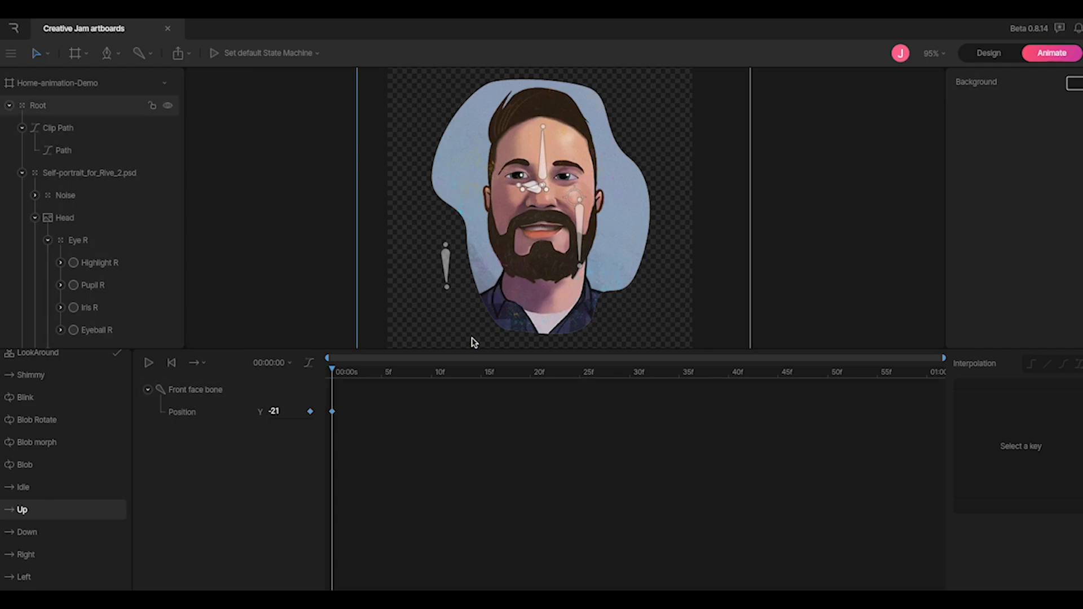
left_click(195, 392)
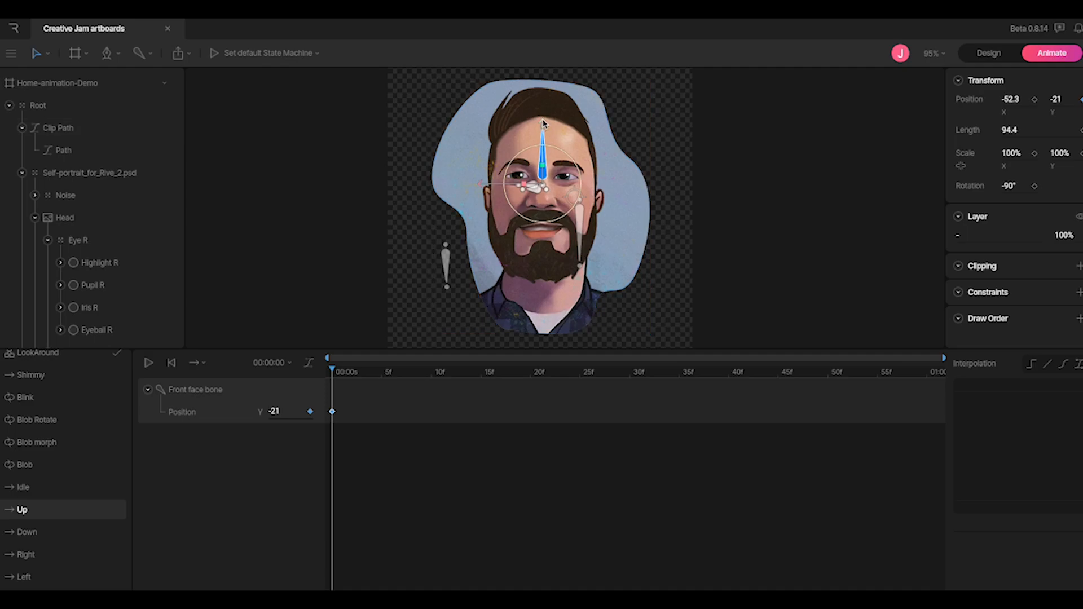
mouse_move(544, 123)
left_mouse_down()
mouse_move(548, 80)
mouse_move(548, 122)
left_mouse_up()
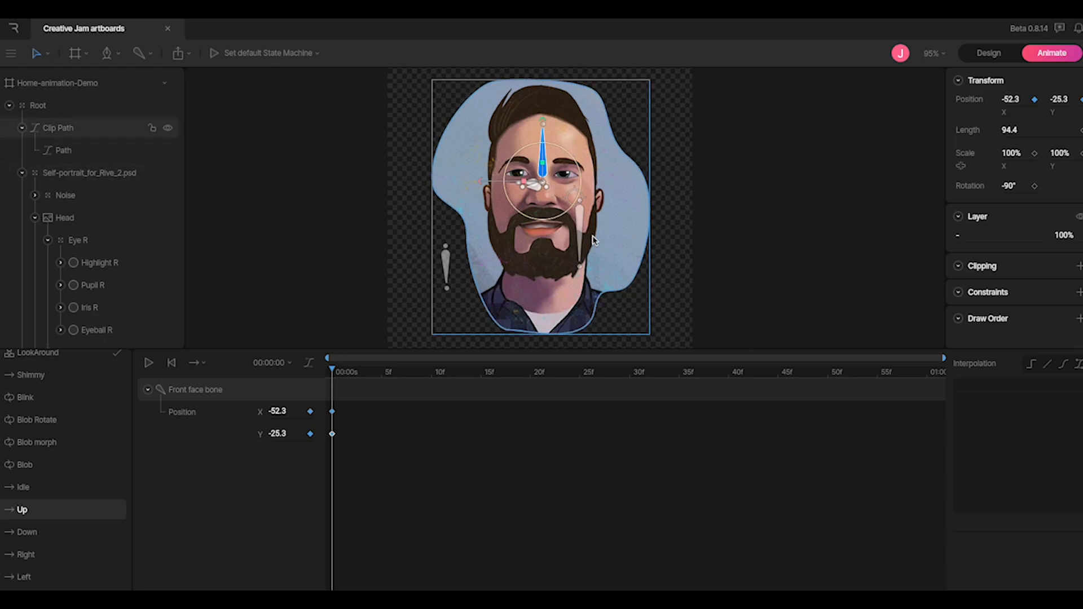
key("ctrl+z")
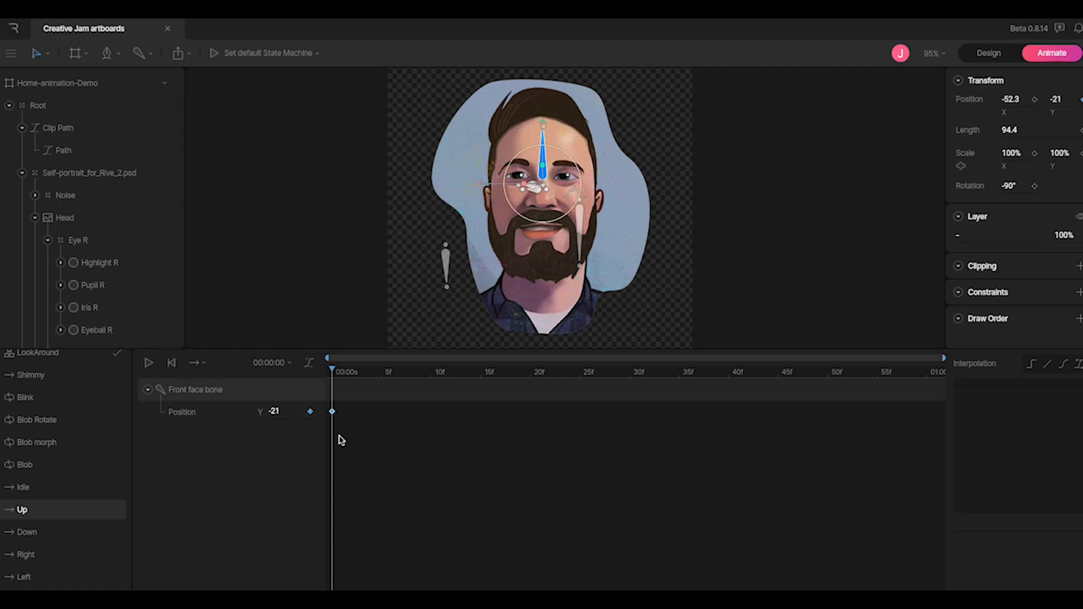
Check the Down, Right and Left poses' Front face bone X keys (-30.2, -71.2), then reopen LookAround
left_click(29, 533)
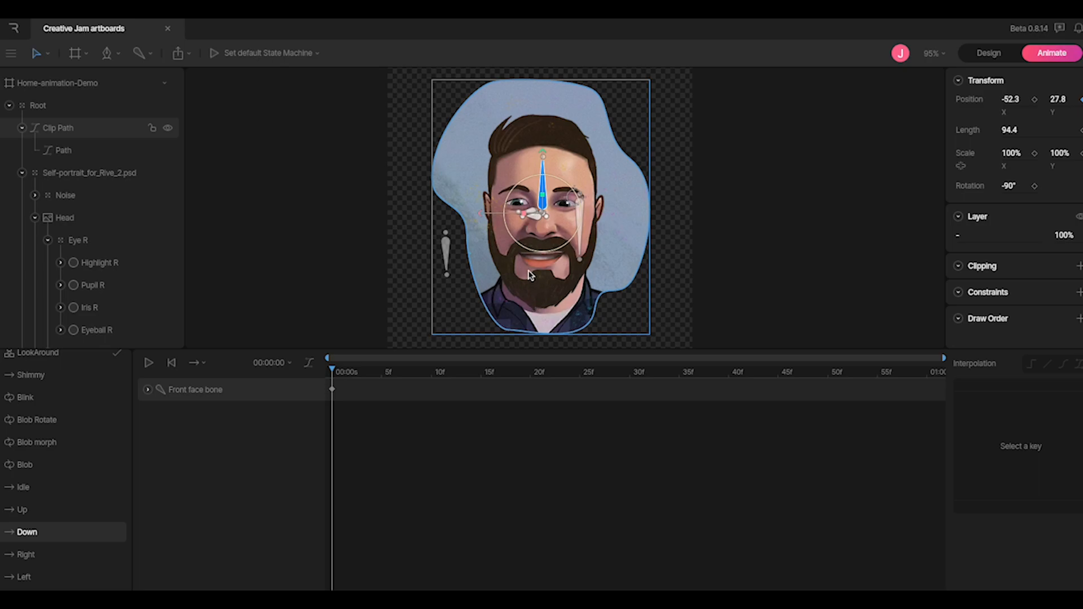
left_click(61, 552)
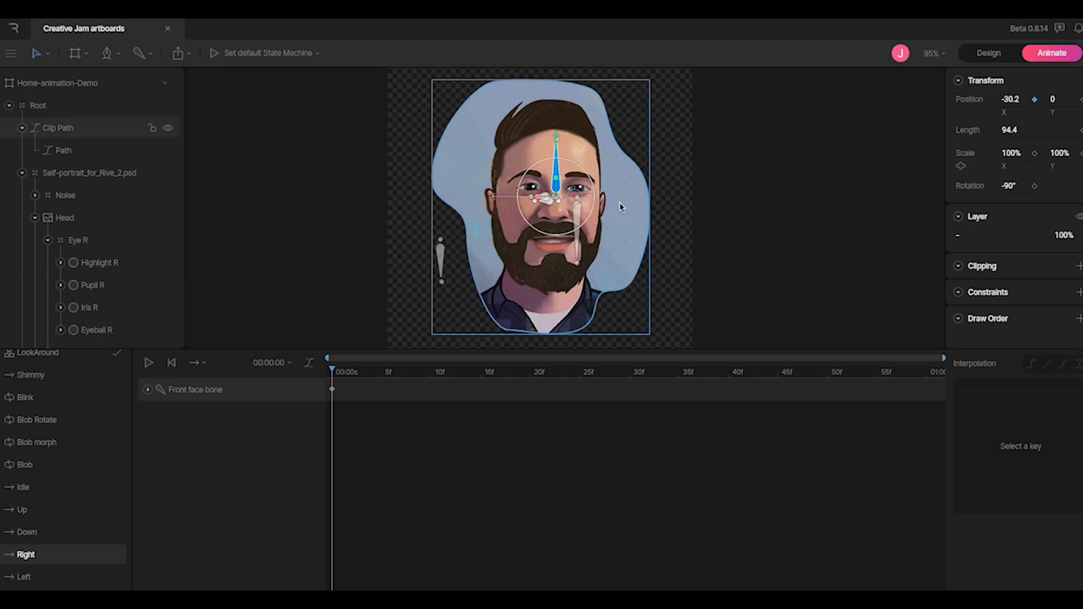
left_click(148, 390)
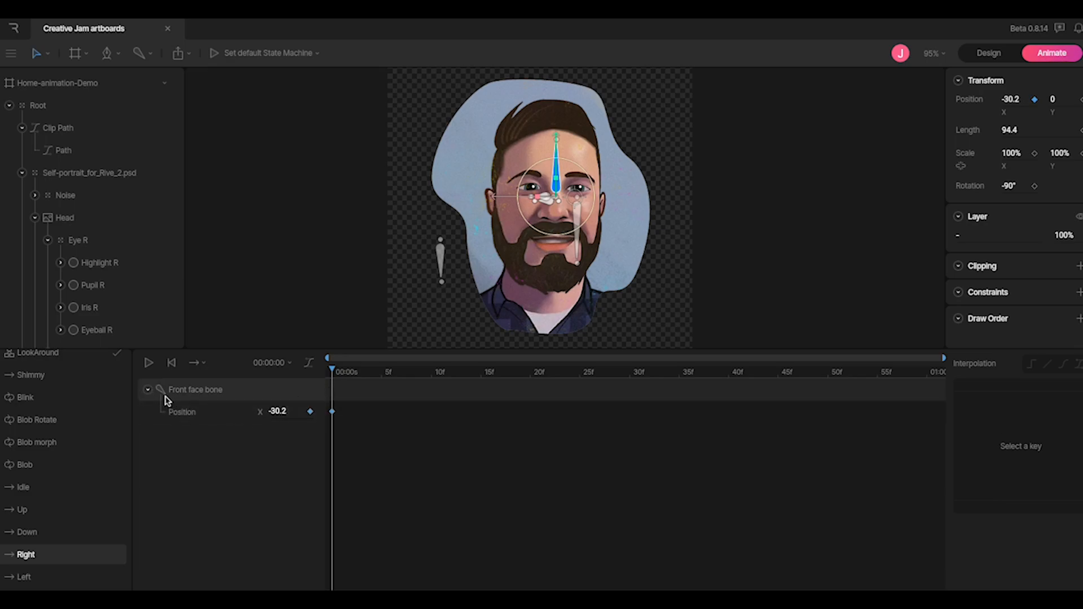
left_click(148, 390)
left_click(24, 576)
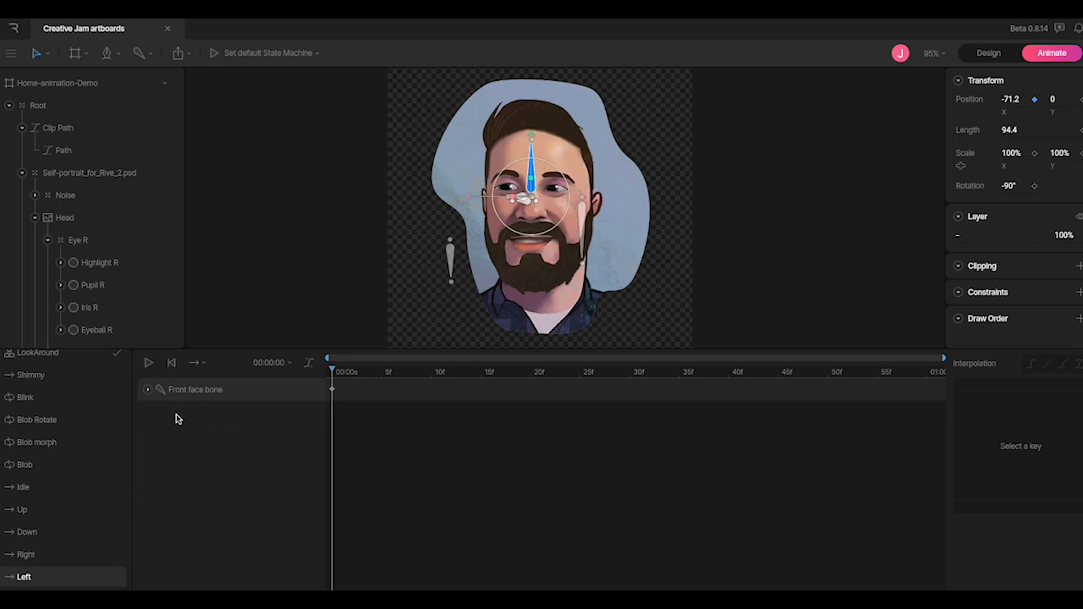
left_click(148, 389)
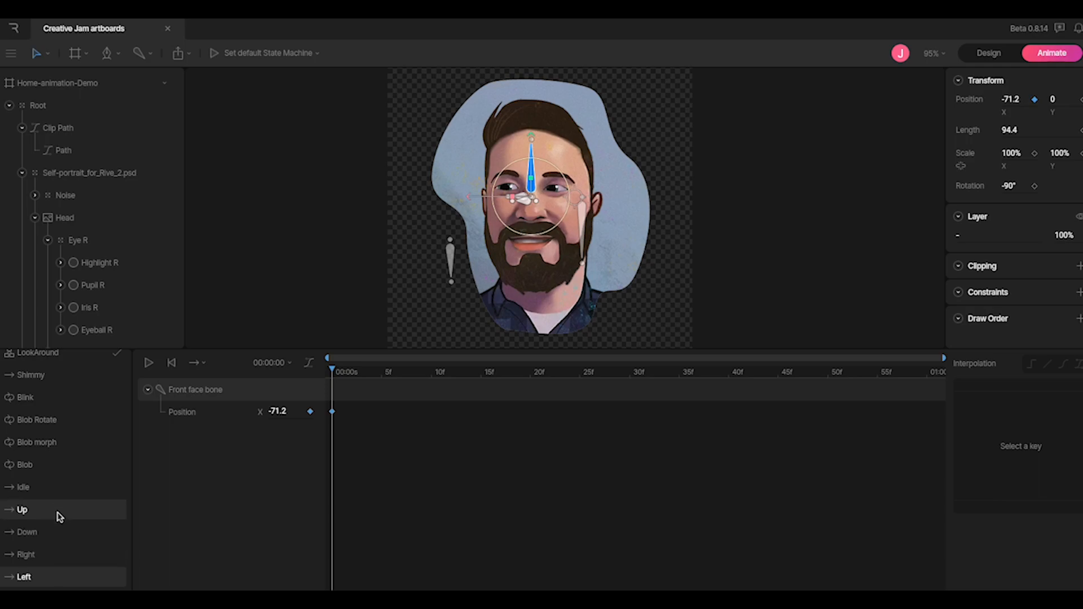
scroll(68, 430, "up", 1)
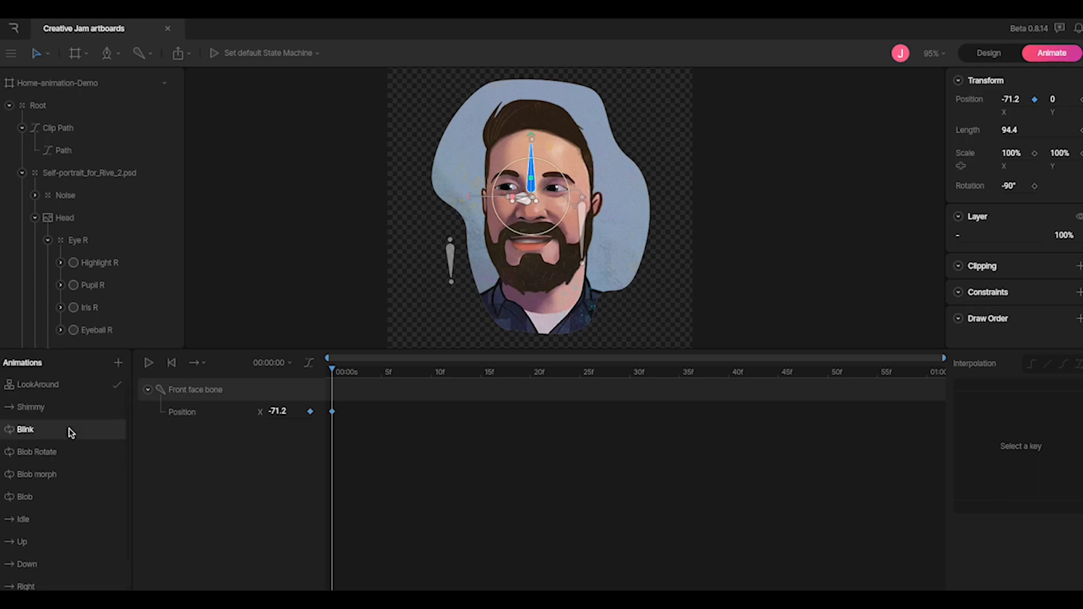
left_click(64, 389)
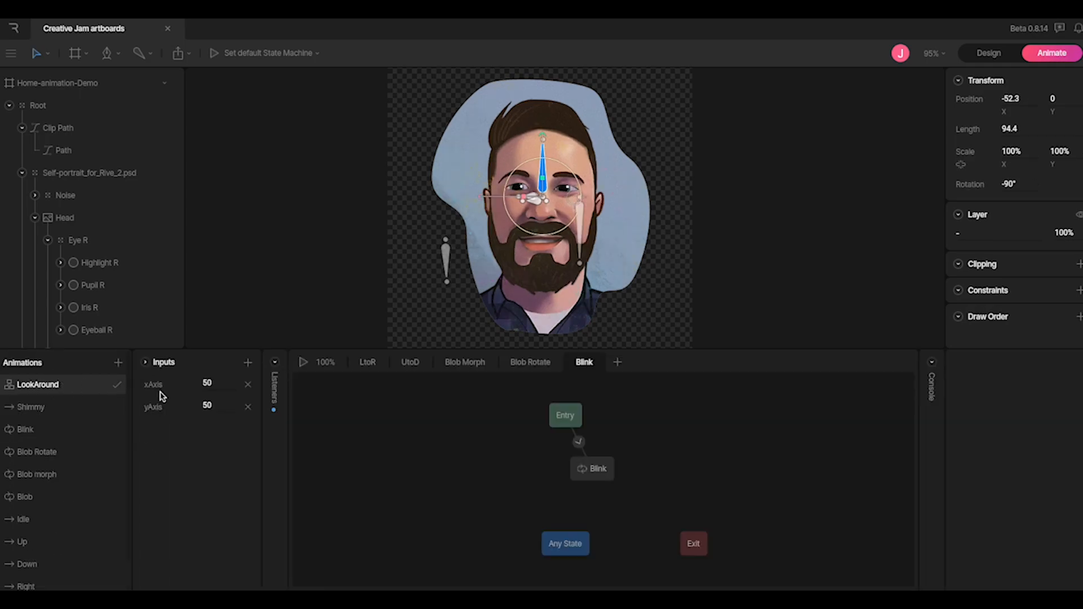
Preview the state machine, raising xAxis while inspecting the LtoR Left/Right blend state
left_click(302, 363)
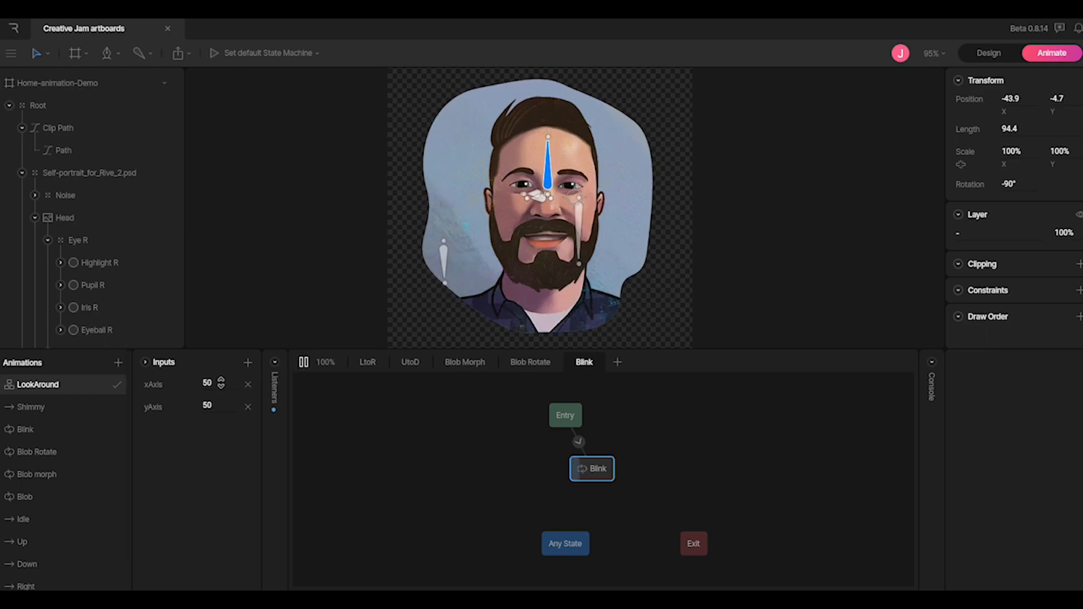
mouse_move(220, 383)
left_mouse_down()
mouse_move(220, 355)
mouse_move(222, 411)
mouse_move(232, 377)
left_mouse_up()
left_click(368, 362)
left_click(675, 450)
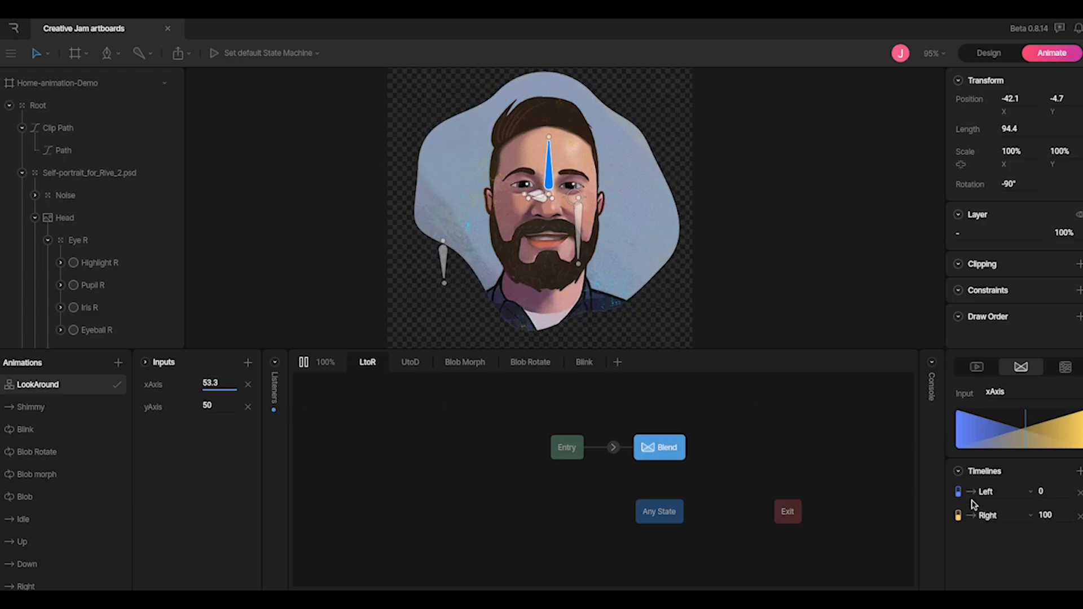
mouse_move(220, 383)
left_mouse_down()
mouse_move(223, 358)
mouse_move(215, 435)
mouse_move(218, 347)
mouse_move(218, 423)
mouse_move(222, 365)
mouse_move(218, 380)
left_mouse_up()
Stop the preview, reset xAxis to 50, and open the Idle animation
left_click(303, 364)
left_click(248, 385)
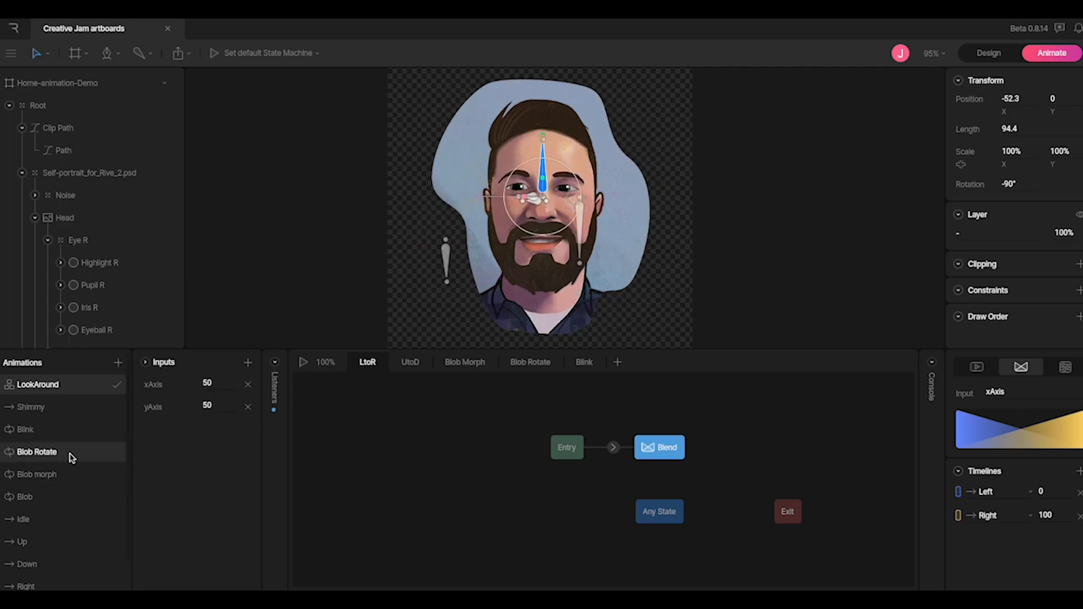
scroll(39, 495, "down", 1)
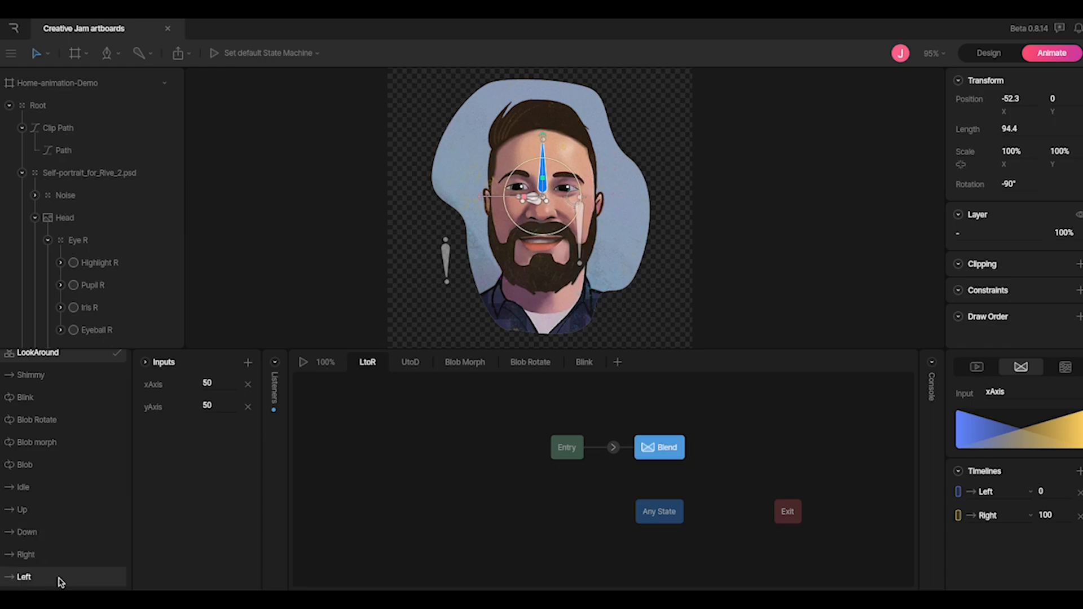
left_click(23, 488)
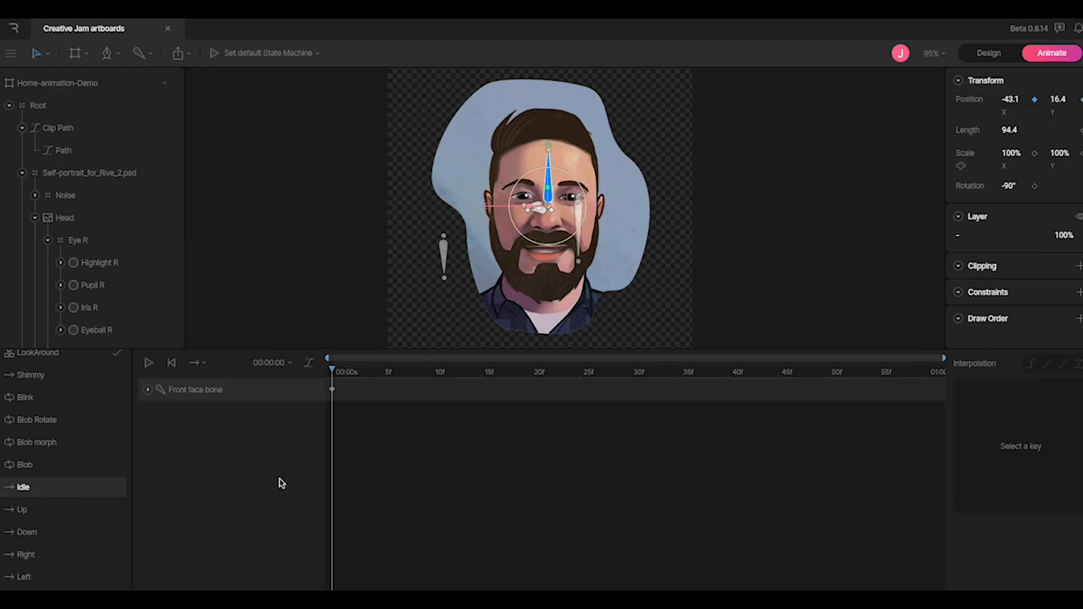
Open the Shimmy animation and play it twice
left_click(55, 394)
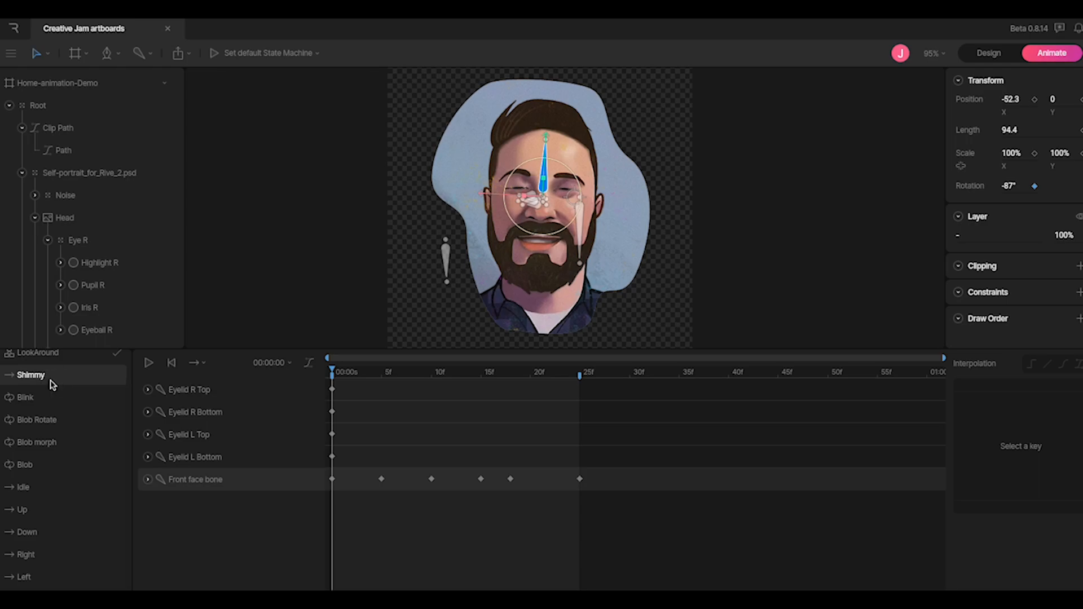
left_click(150, 363)
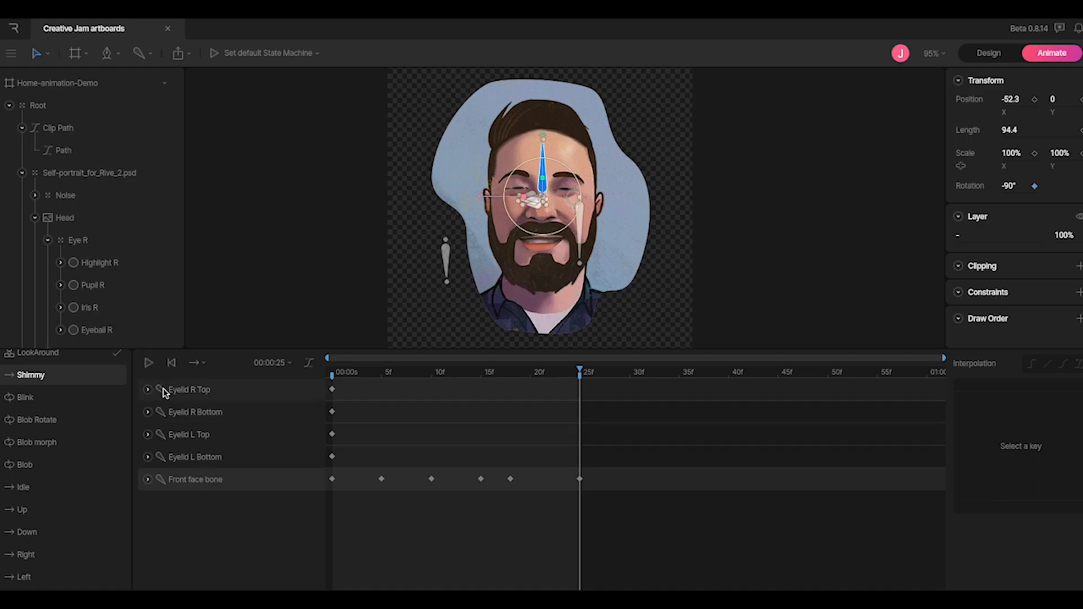
left_click(148, 363)
Play the Blink animation zoomed on the face, scrub its playhead back, then return to LookAround
left_click(26, 398)
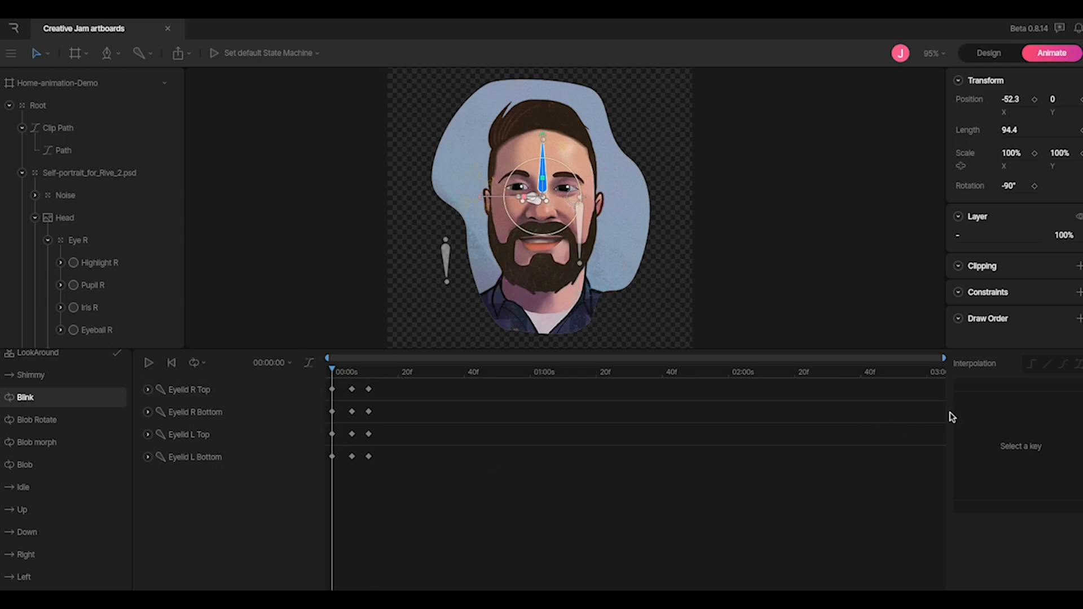
left_click(150, 364)
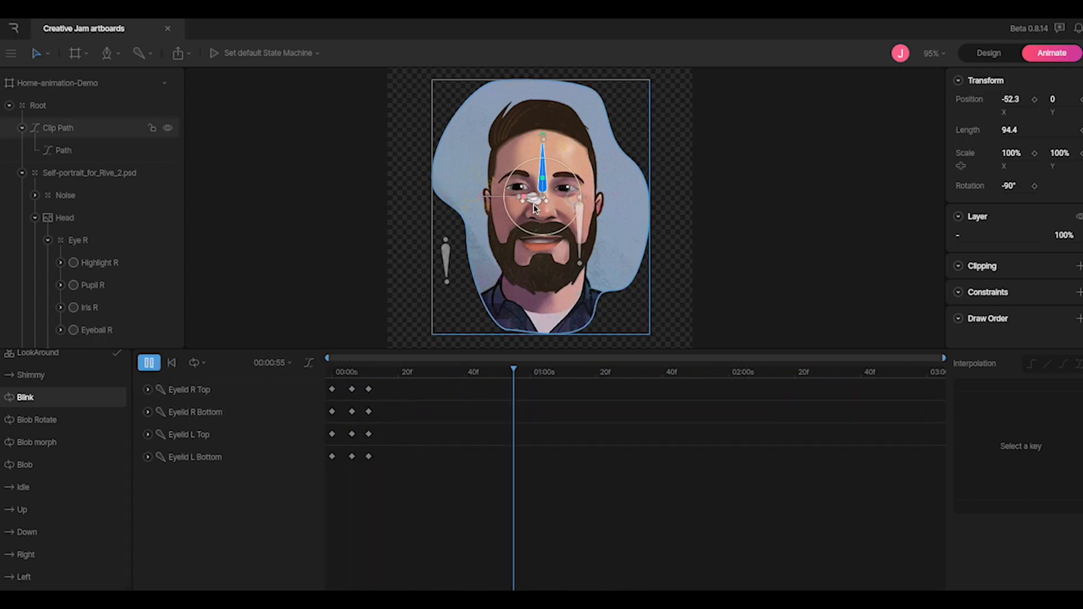
scroll(528, 204, "up", 2)
scroll(528, 204, "up", 3)
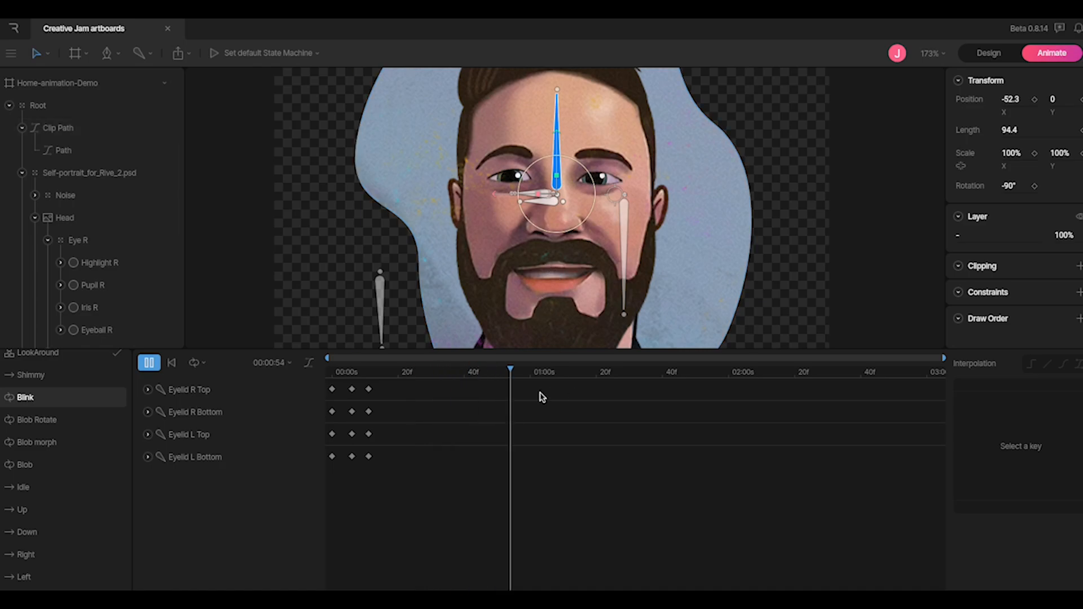
left_click_drag(546, 371, 314, 392)
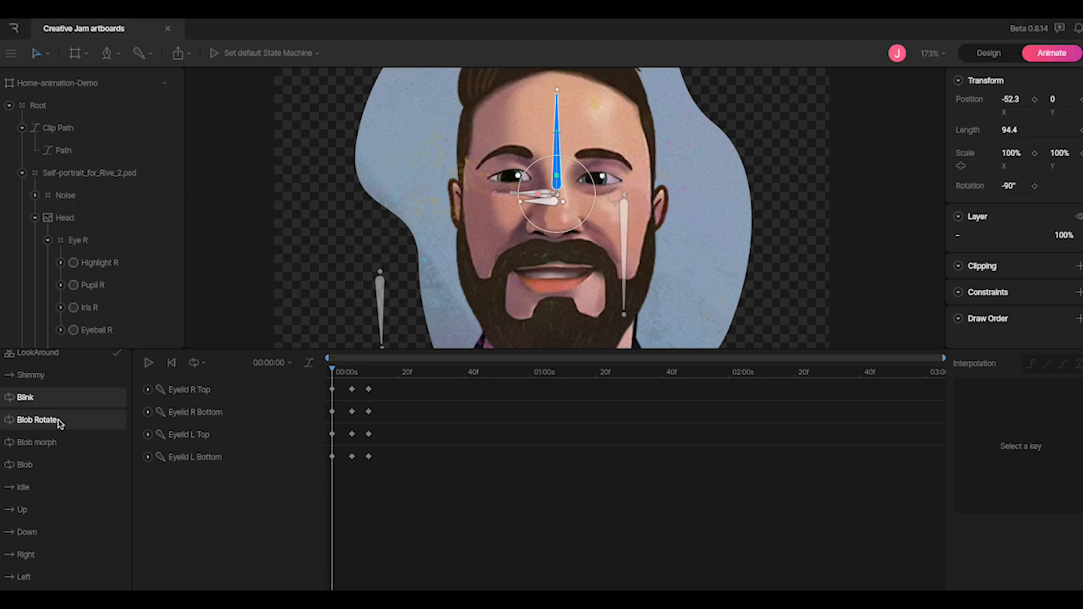
scroll(51, 396, "up", 1)
left_click(51, 386)
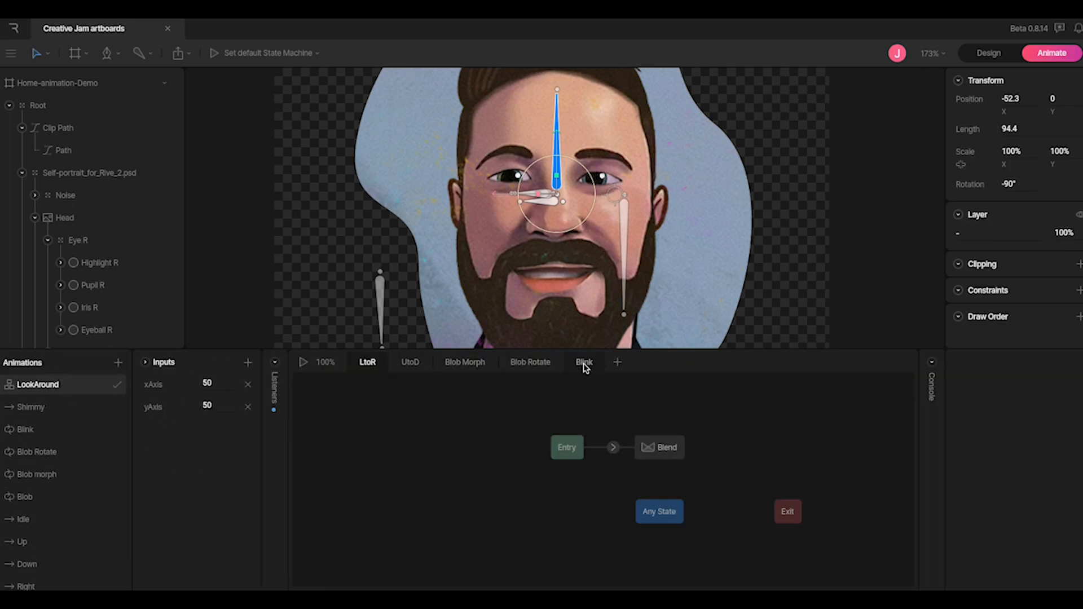
Show the Blink layer graph, then open Blob morph with Clip Path > Path > Vertices expanded
left_click(587, 364)
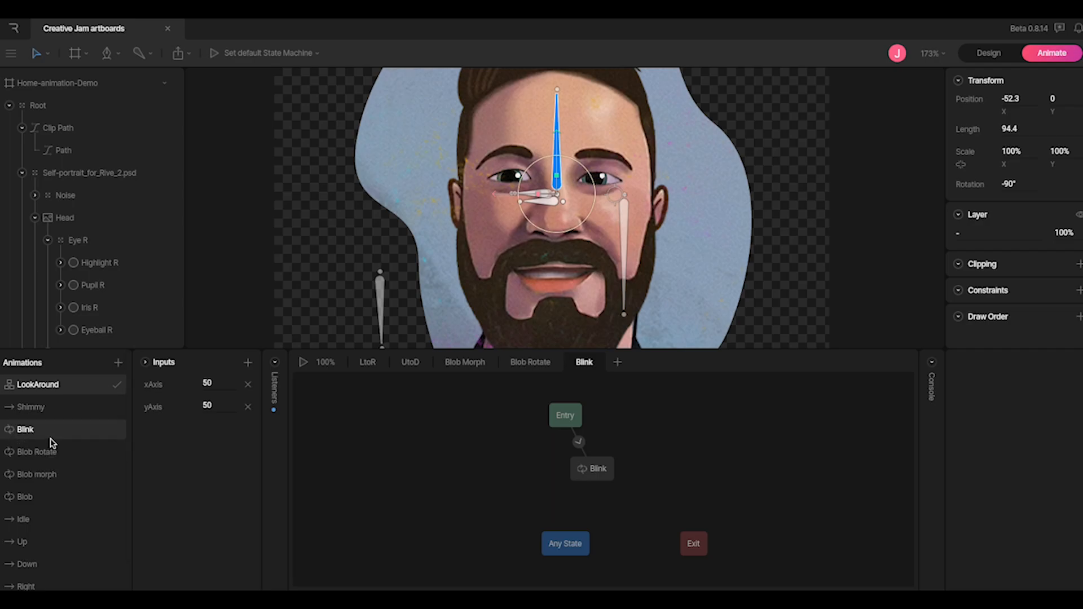
left_click(53, 476)
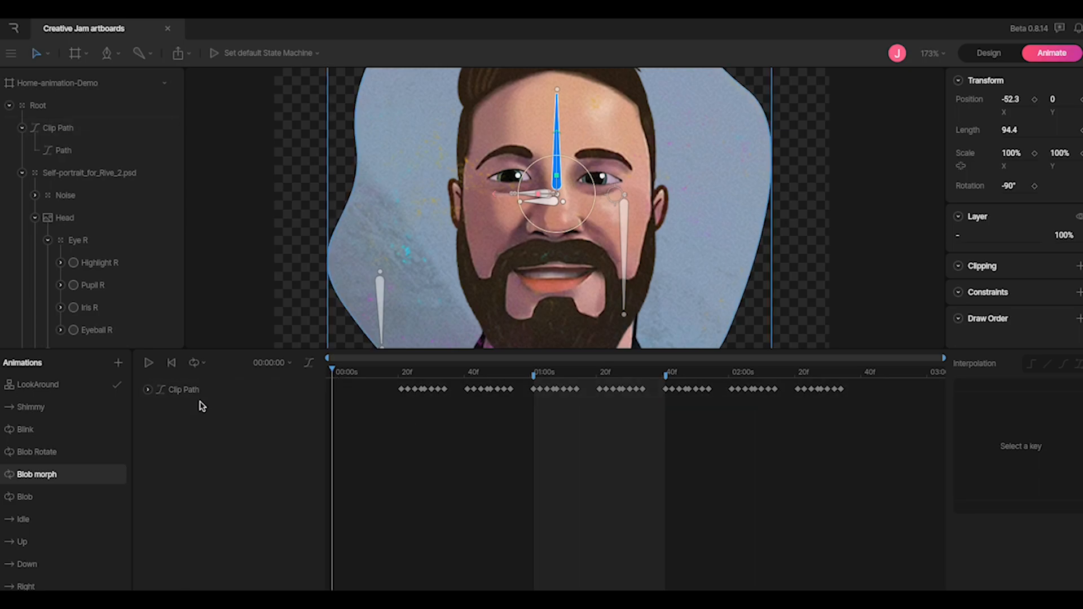
left_click(148, 391)
left_click(162, 413)
left_click(174, 435)
scroll(209, 440, "down", 1)
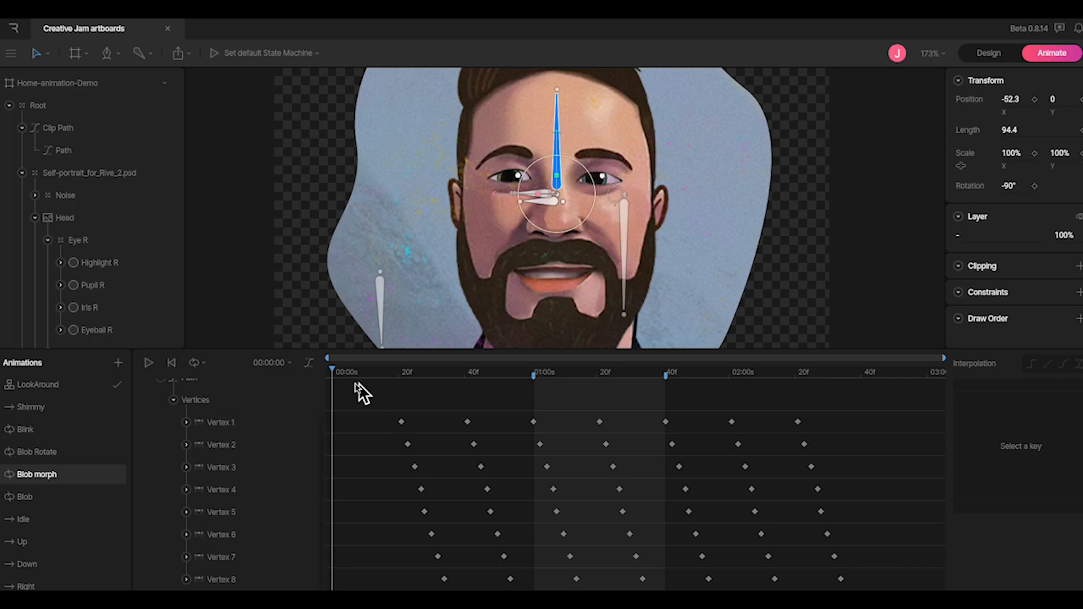
Select the Vertex 1 track and play the Blob morph animation, then stop it
left_click(229, 424)
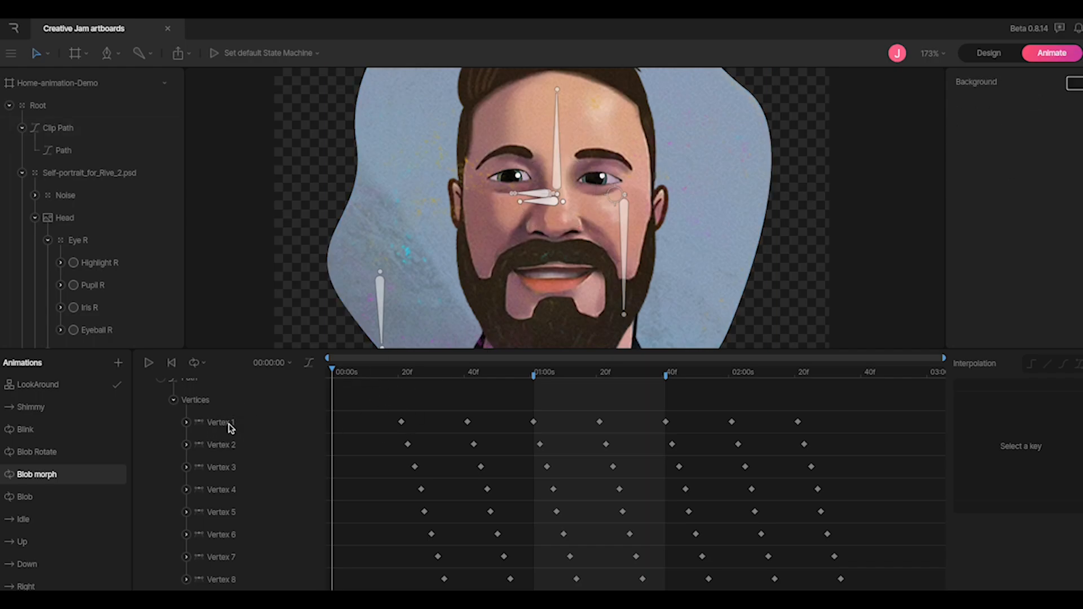
scroll(364, 259, "down", 6)
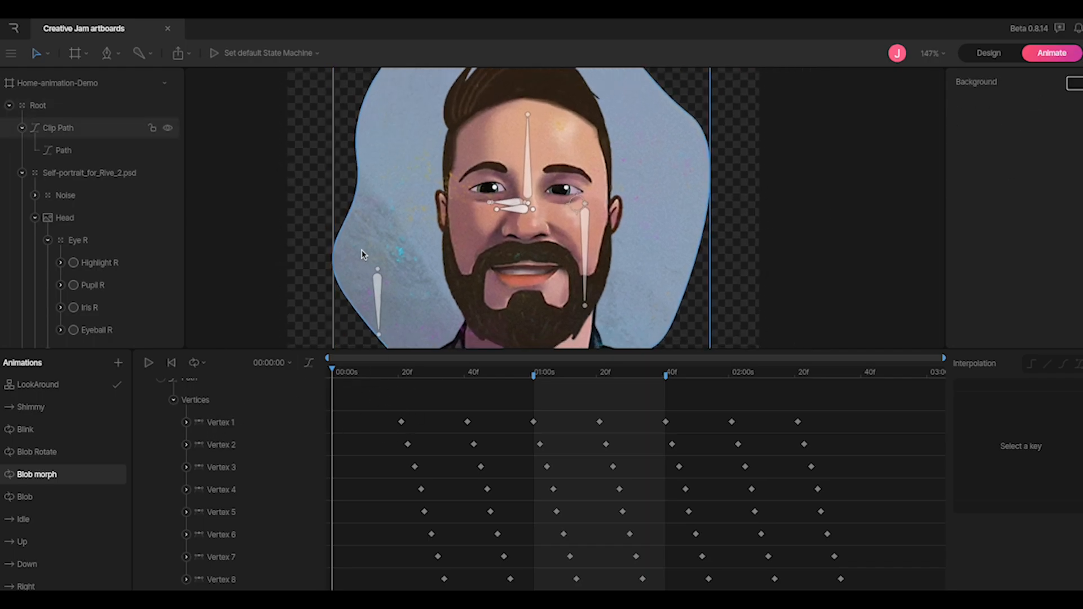
scroll(289, 260, "down", 1)
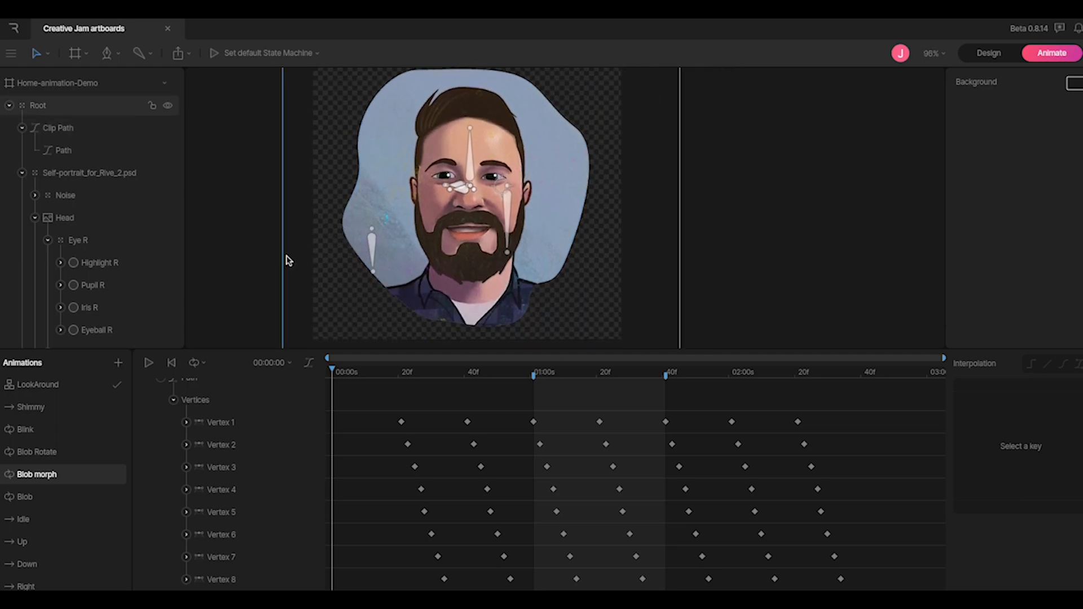
left_click(149, 364)
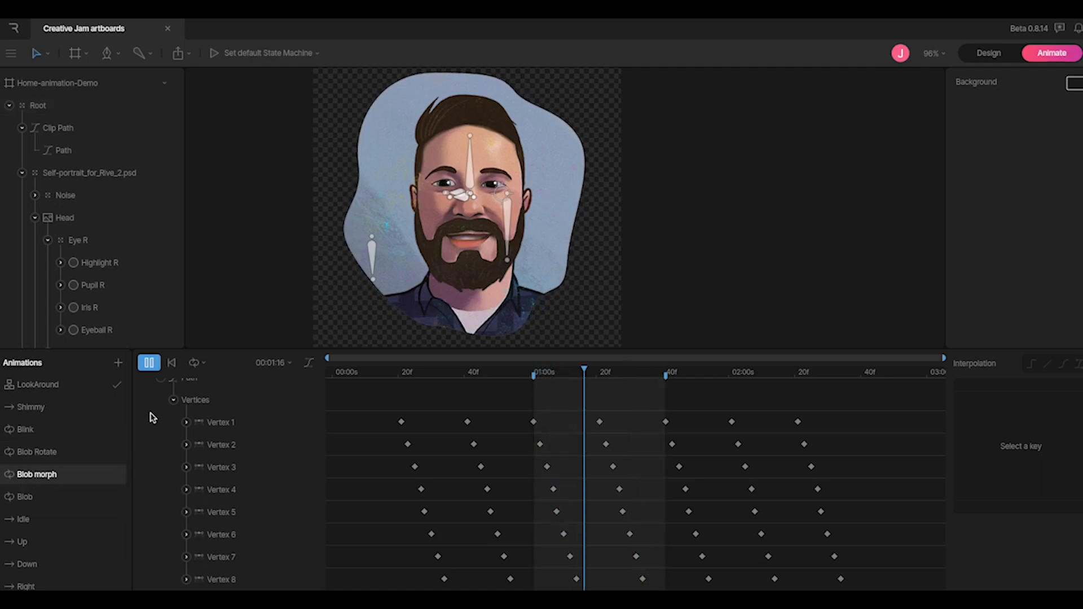
left_click(150, 364)
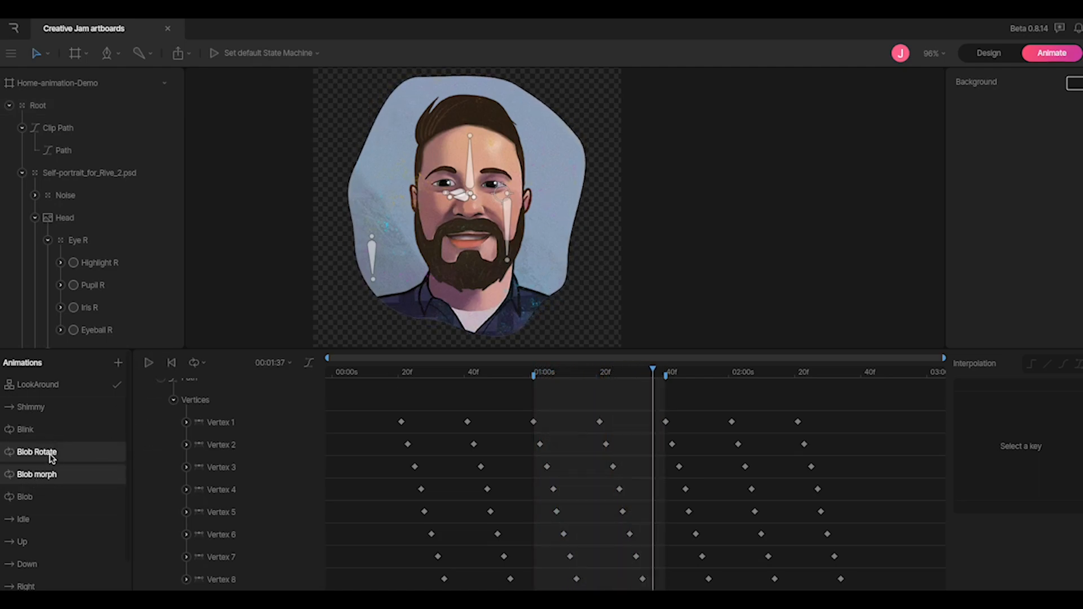
Preview Blob Rotate, checking a Clip Path Position keyframe's easing, then return to Blob morph
left_click(51, 457)
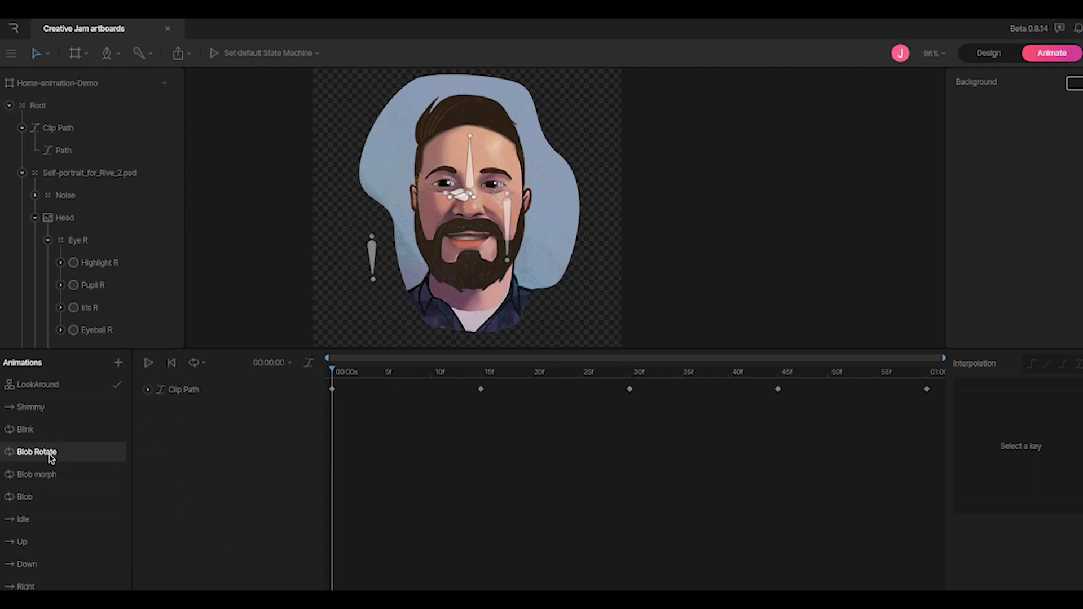
left_click(148, 364)
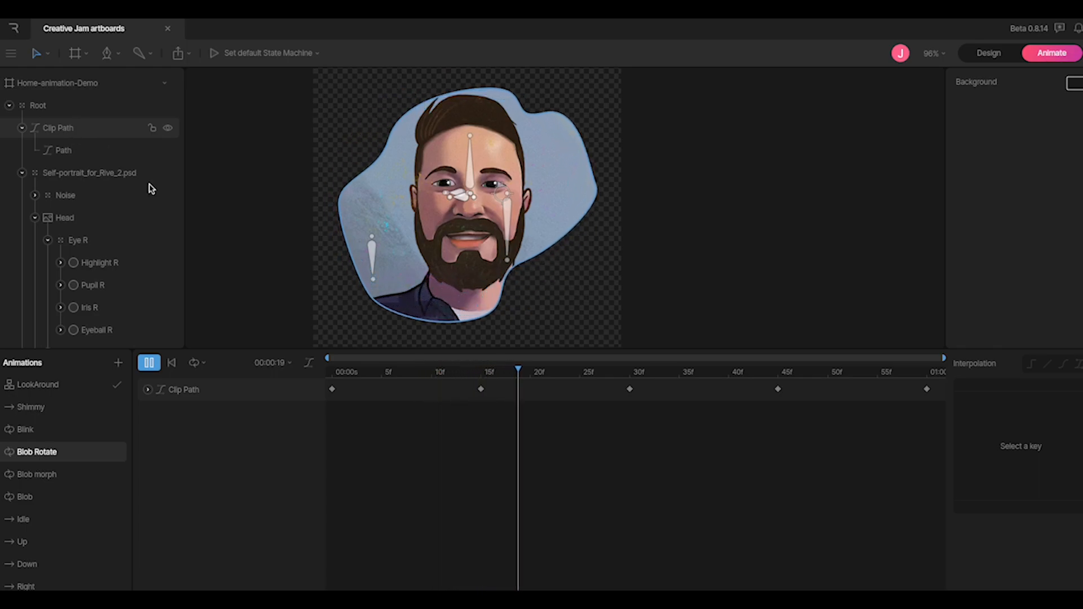
left_click(148, 389)
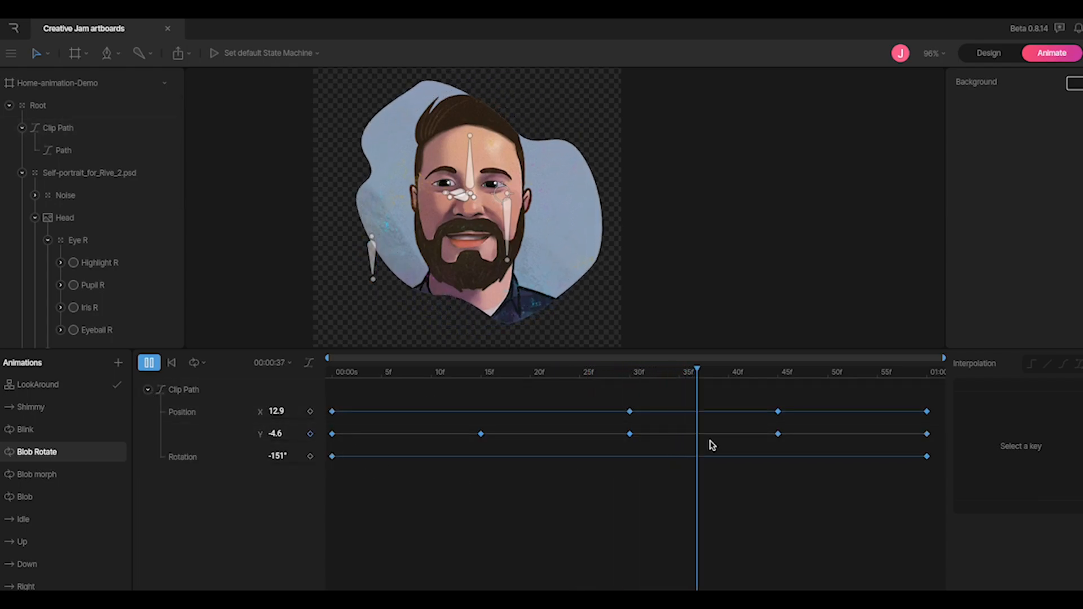
left_click(630, 412)
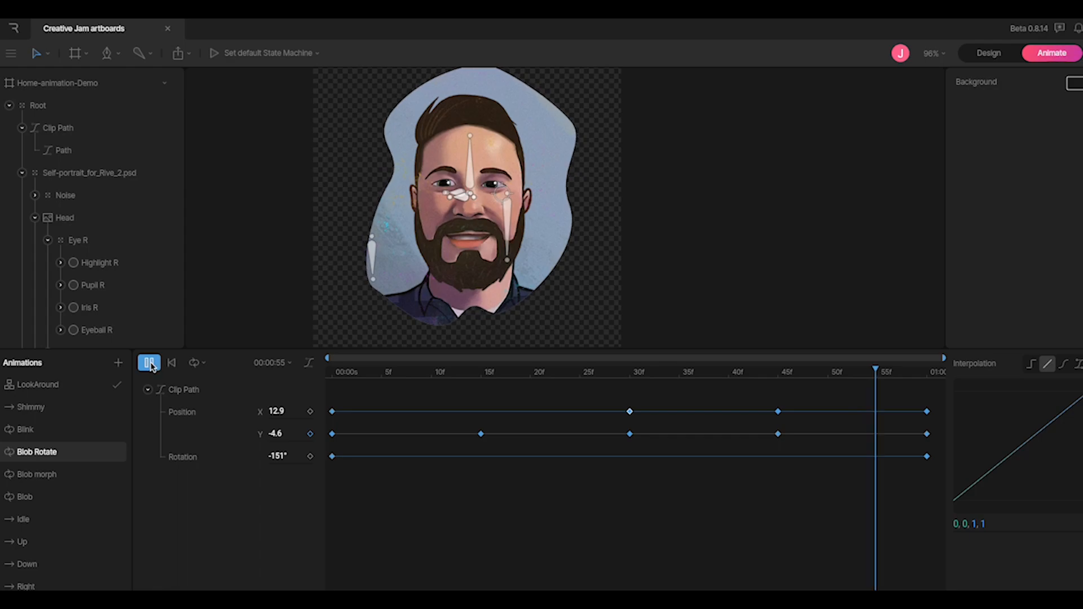
left_click(149, 364)
left_click(45, 475)
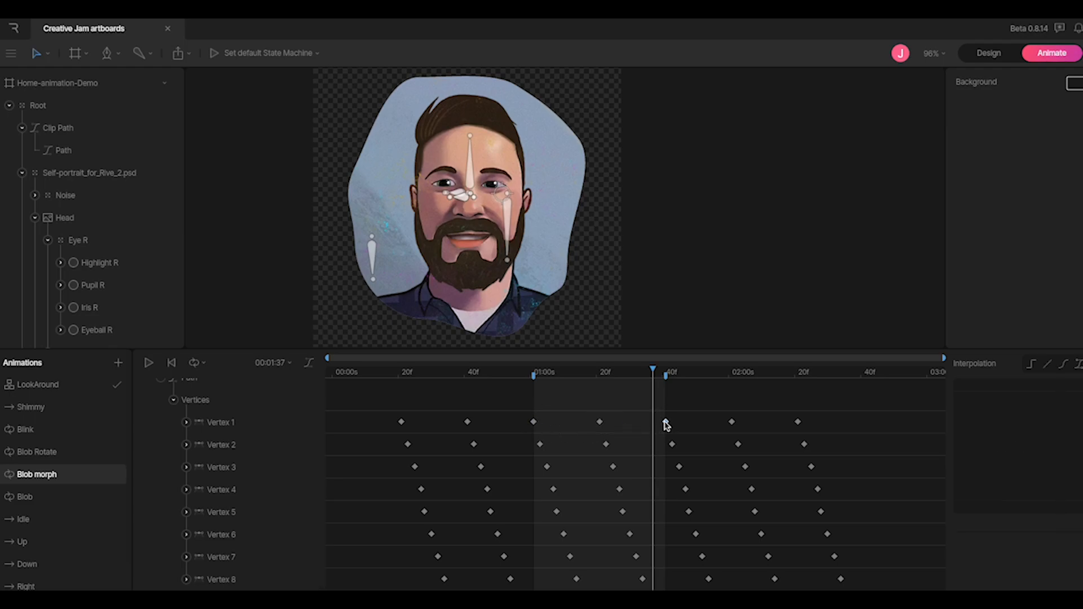
left_click_drag(518, 395, 643, 504)
left_click_drag(524, 415, 636, 429)
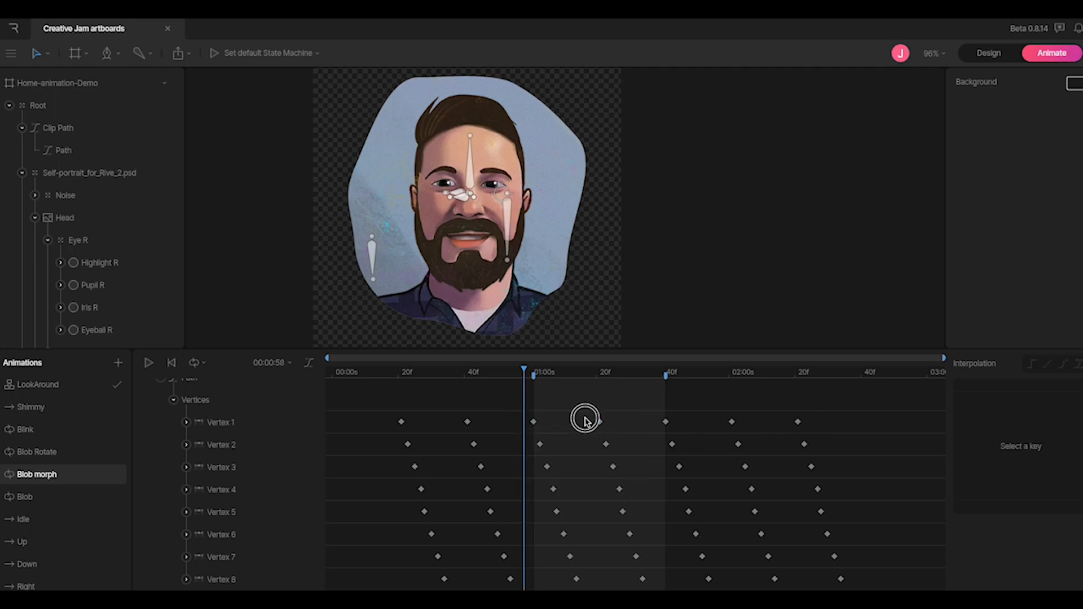
left_click_drag(524, 370, 585, 373)
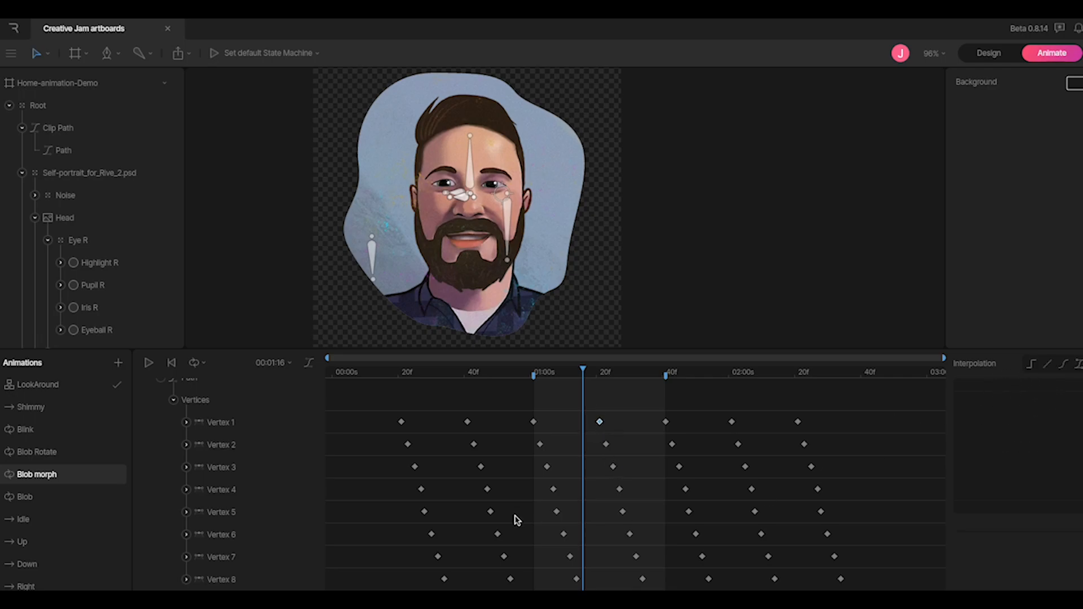
scroll(248, 495, "up", 1)
left_click(156, 364)
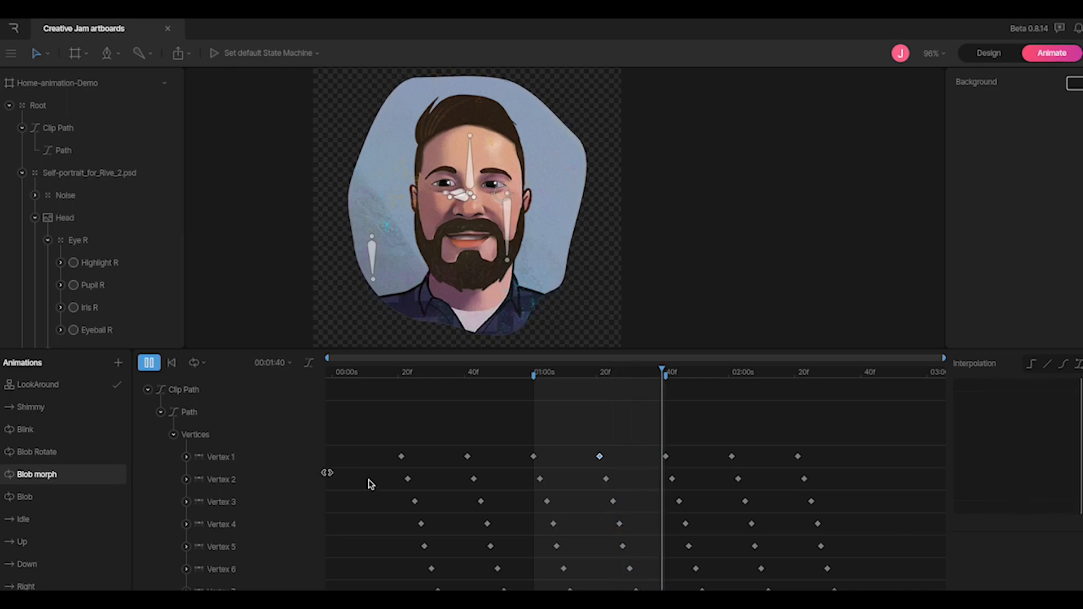
left_click(148, 364)
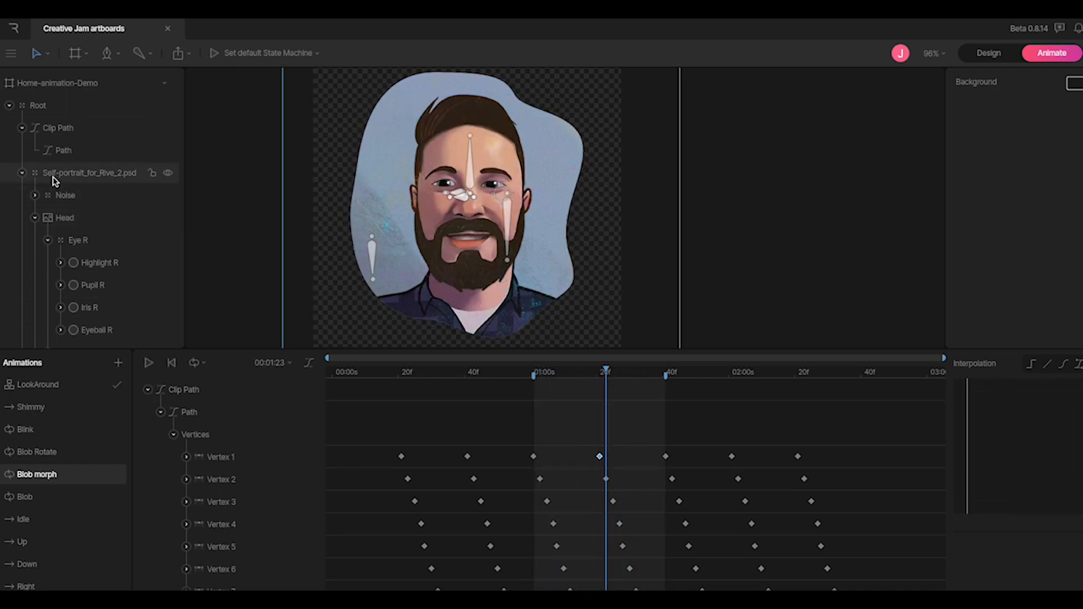
Select the clip Path layer, enter Edit Vertices mode, and play the blob morph
left_click(57, 152)
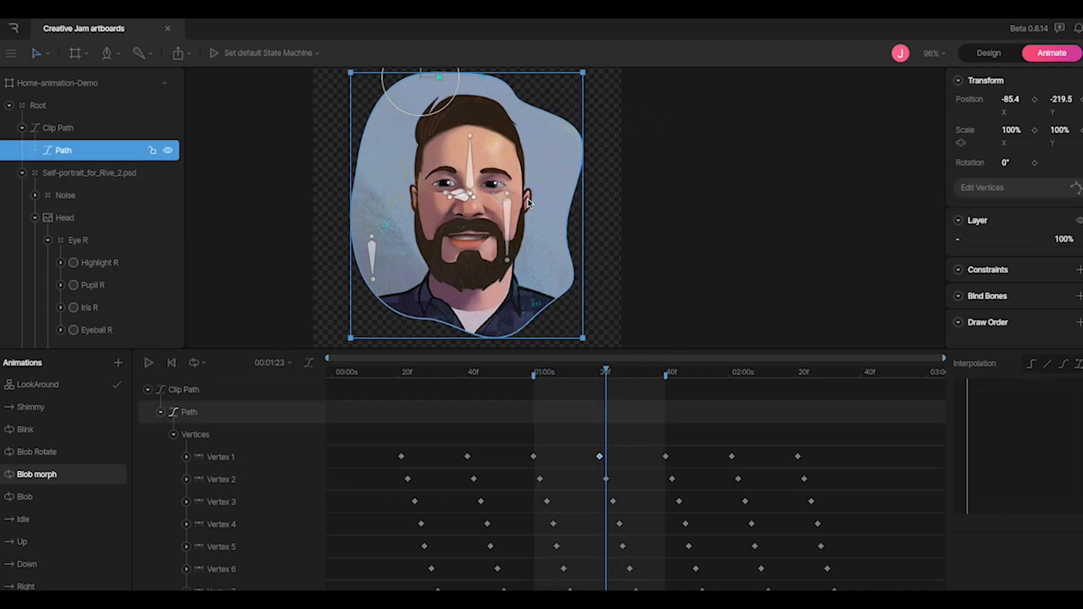
left_click(150, 364)
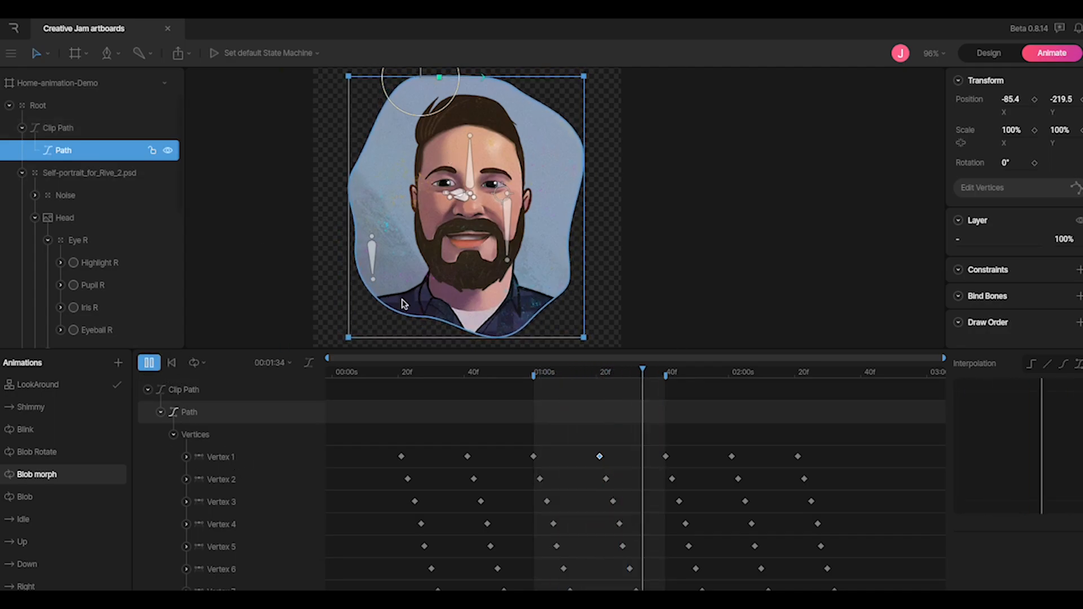
left_click(150, 363)
left_click(88, 152)
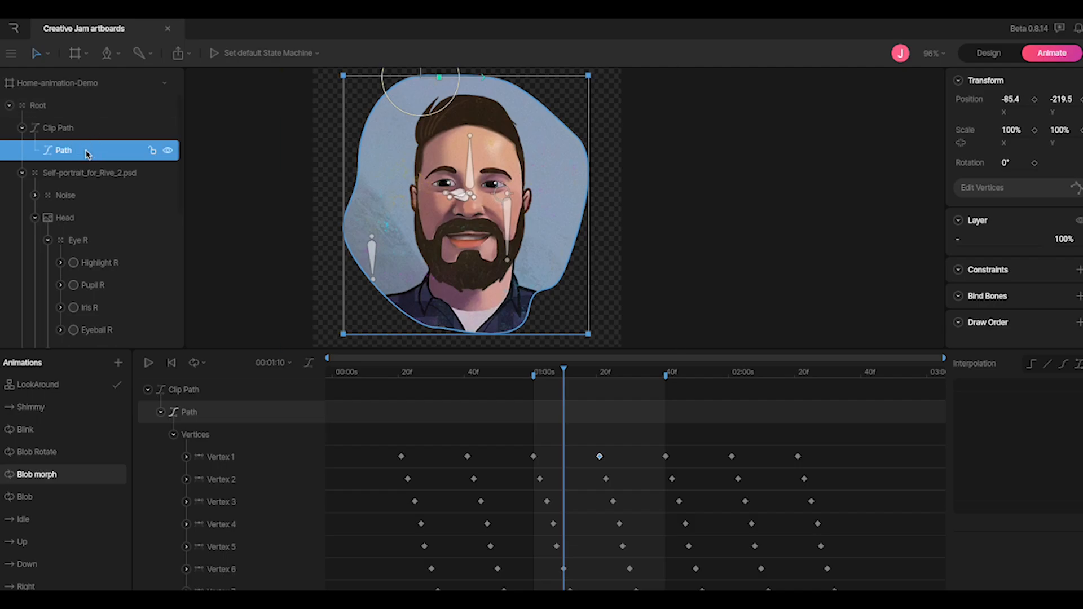
left_click(981, 190)
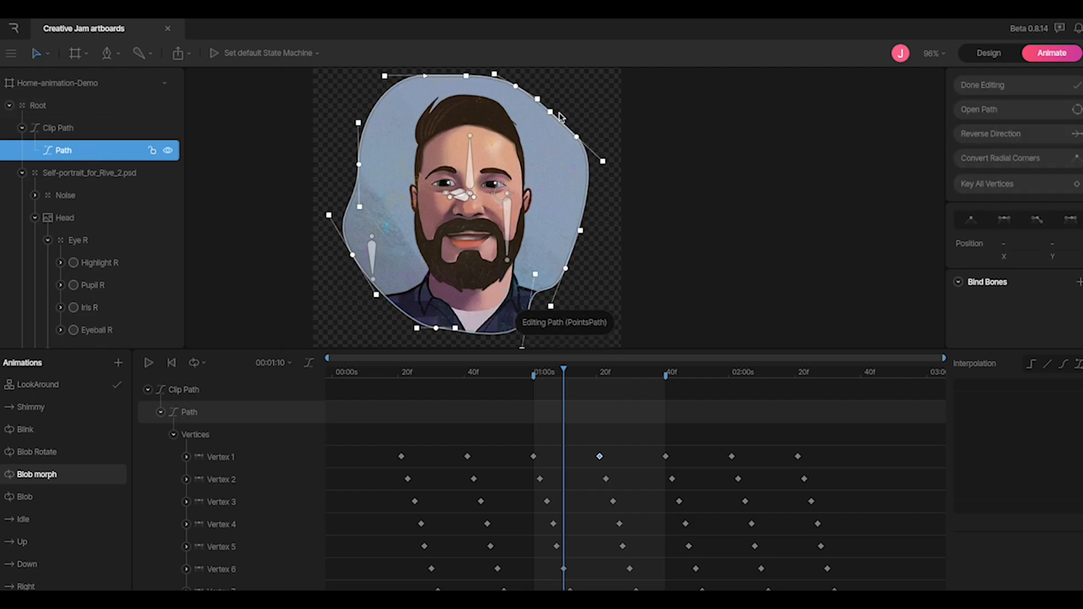
left_click(149, 363)
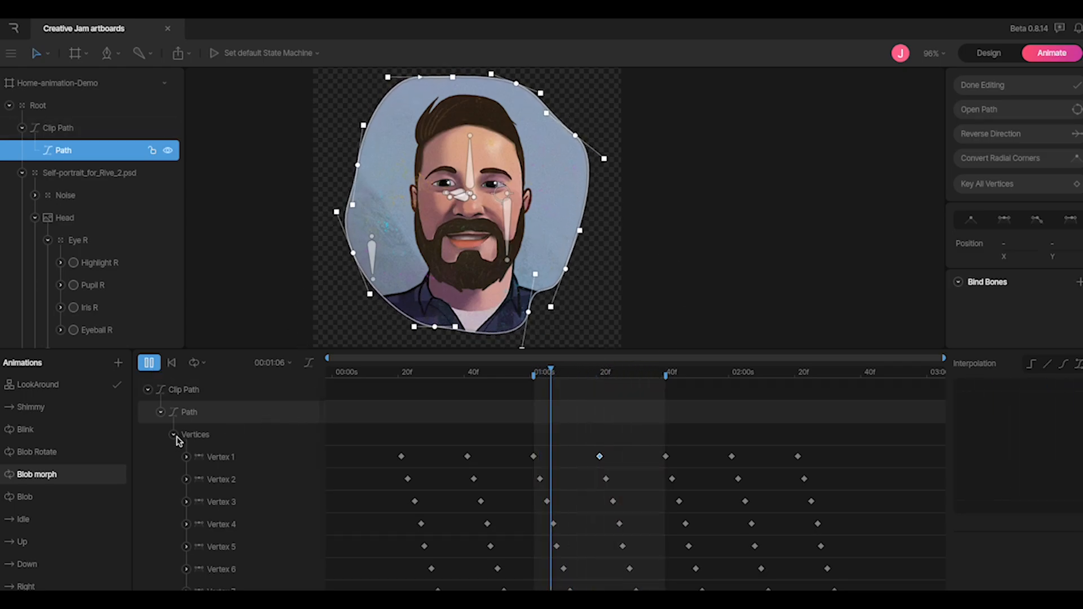
Expand Vertex 1's tracks, collapse the Clip Path tracks, and open the LookAround state machine
left_click(187, 457)
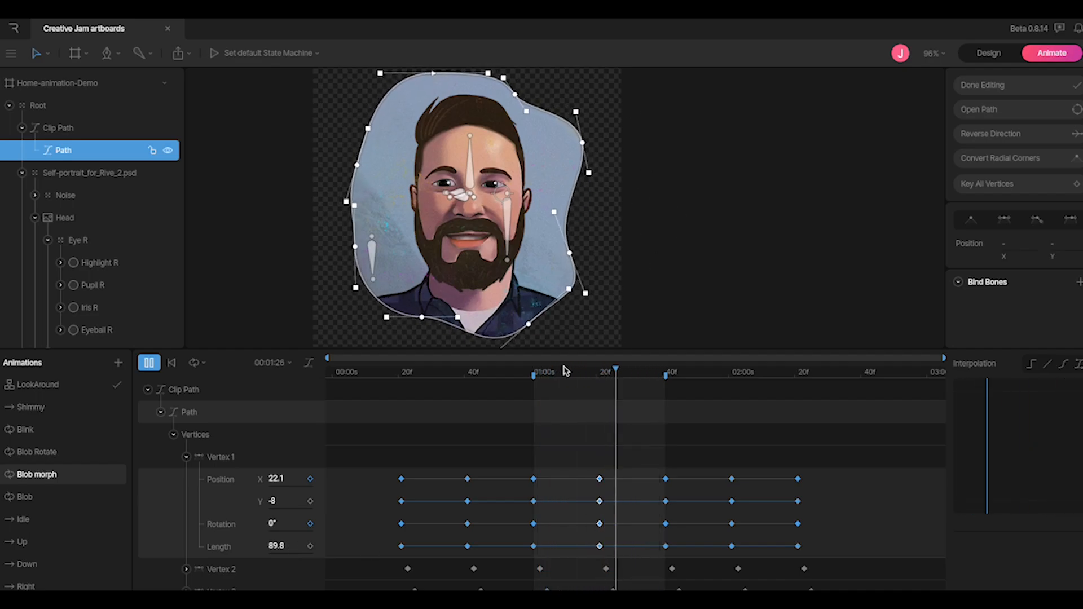
left_click(147, 389)
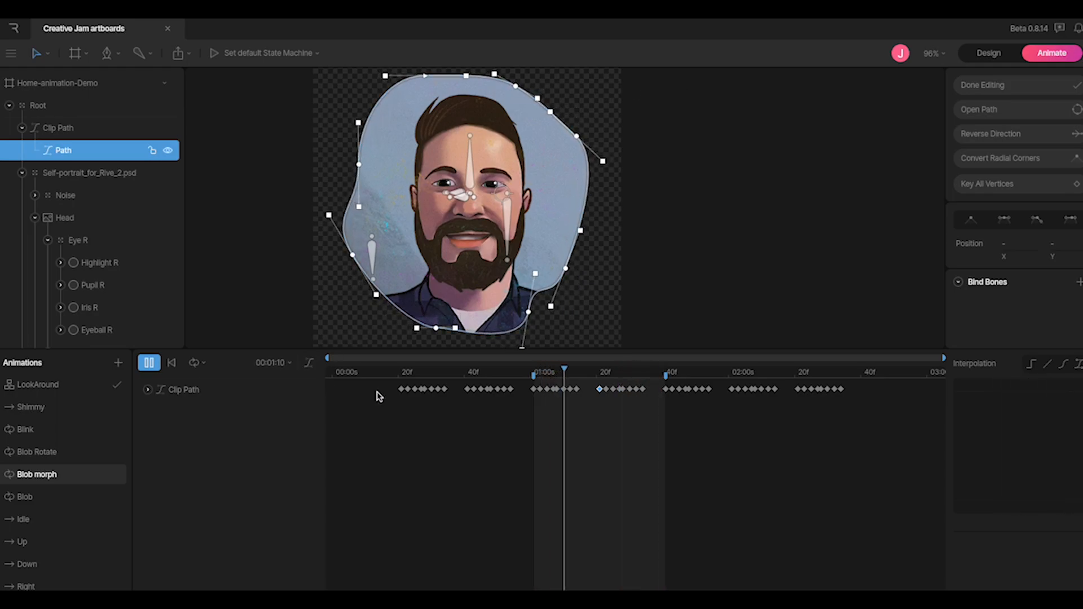
left_click(56, 386)
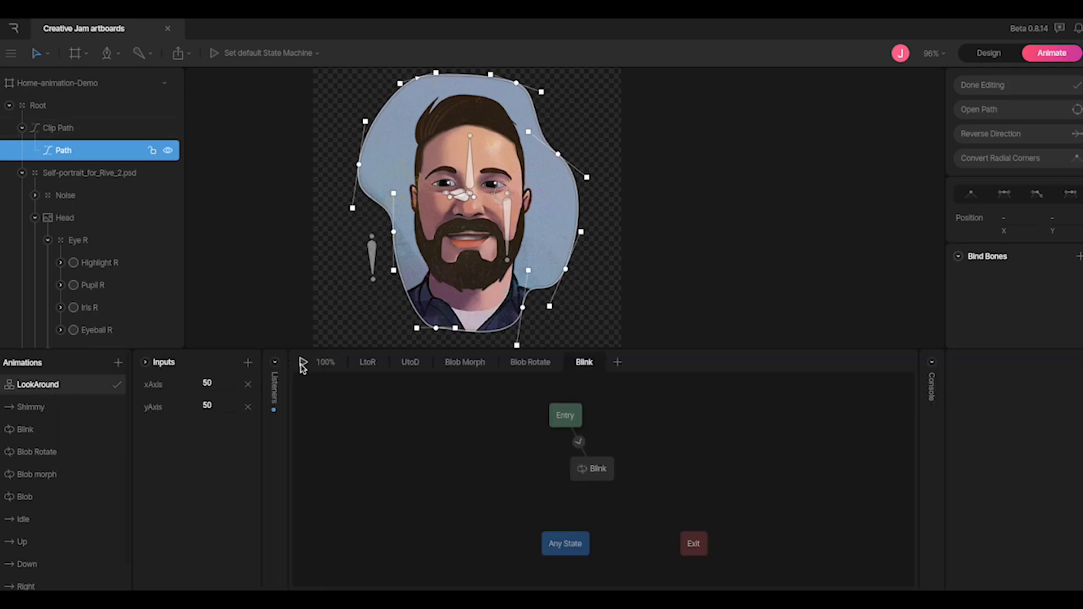
left_click(458, 367)
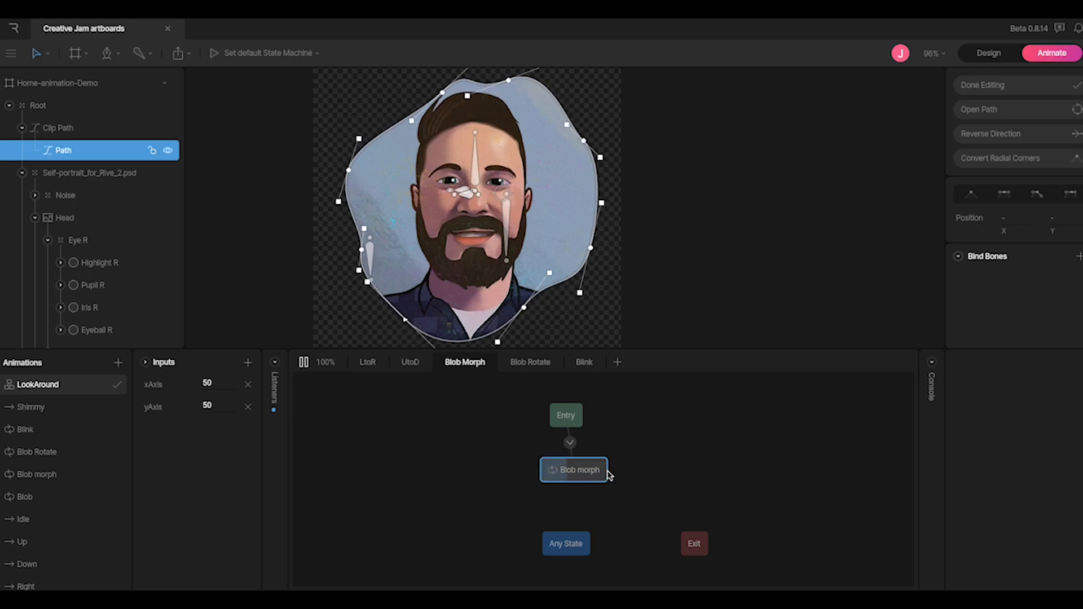
left_click(536, 366)
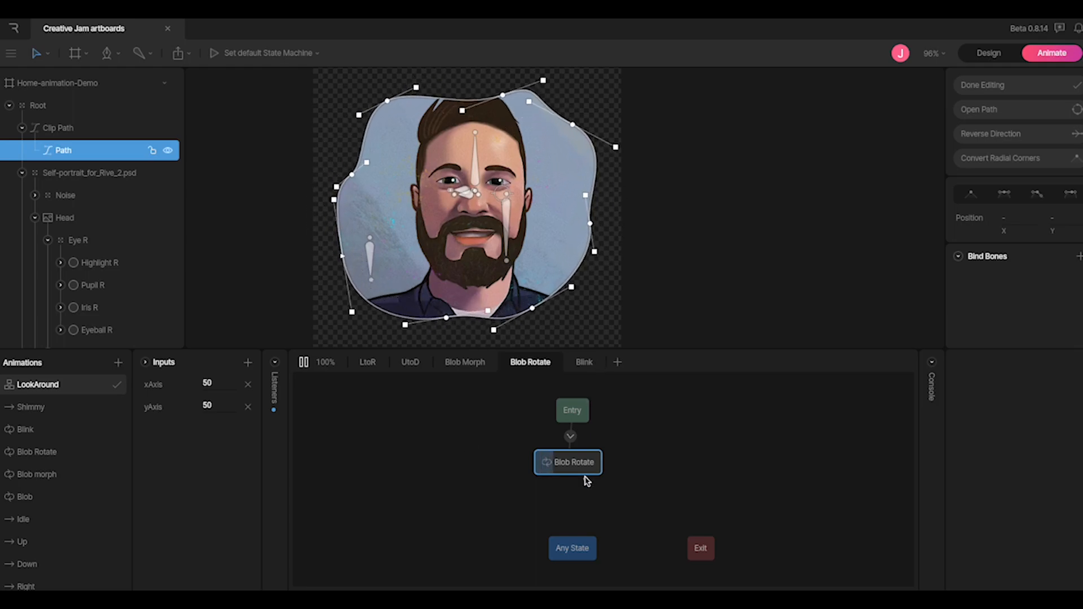
left_click(585, 363)
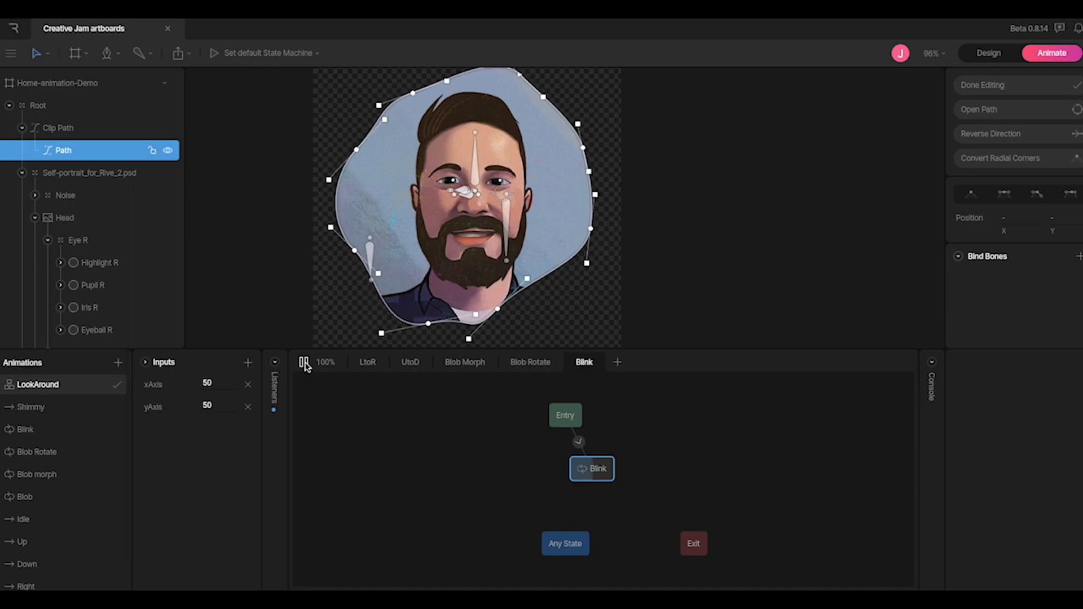
Show the LtoR layer's Entry-to-Blend graph and inspect the blend state's xAxis timelines
left_click(369, 365)
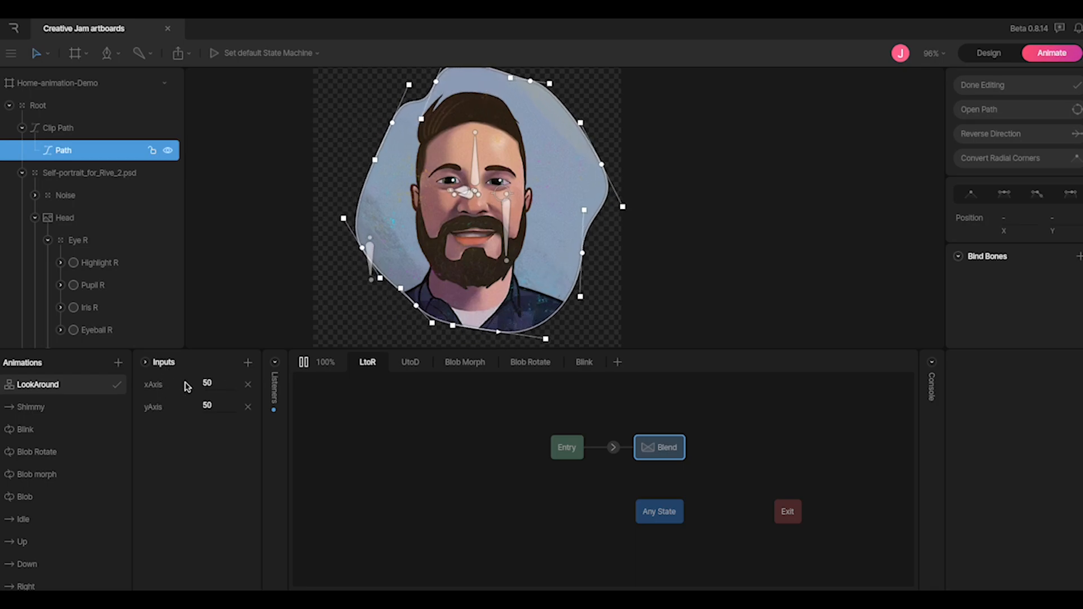
left_click(665, 451)
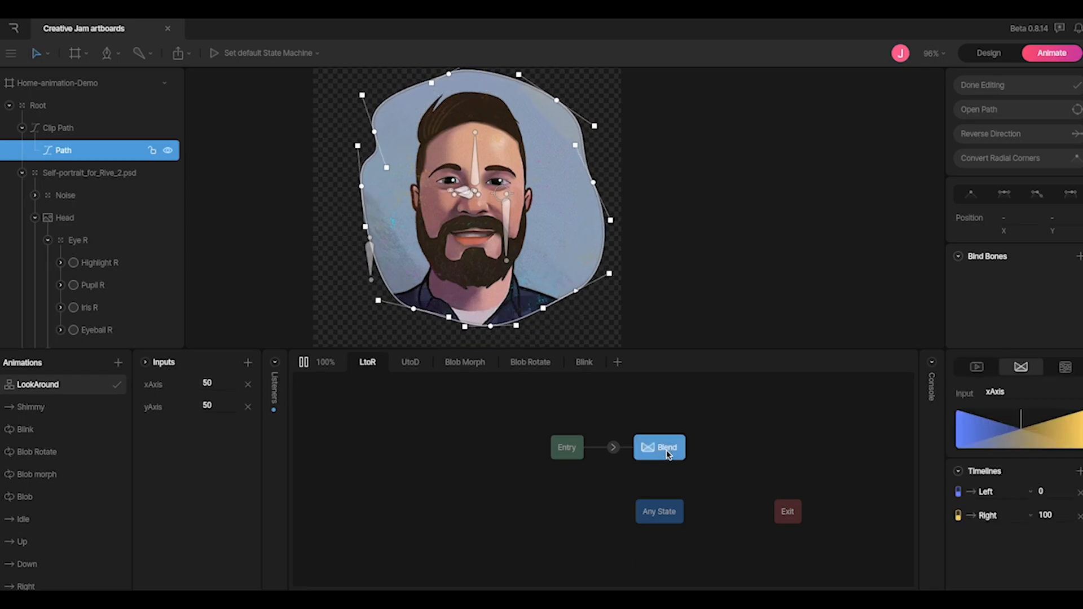
left_click(248, 362)
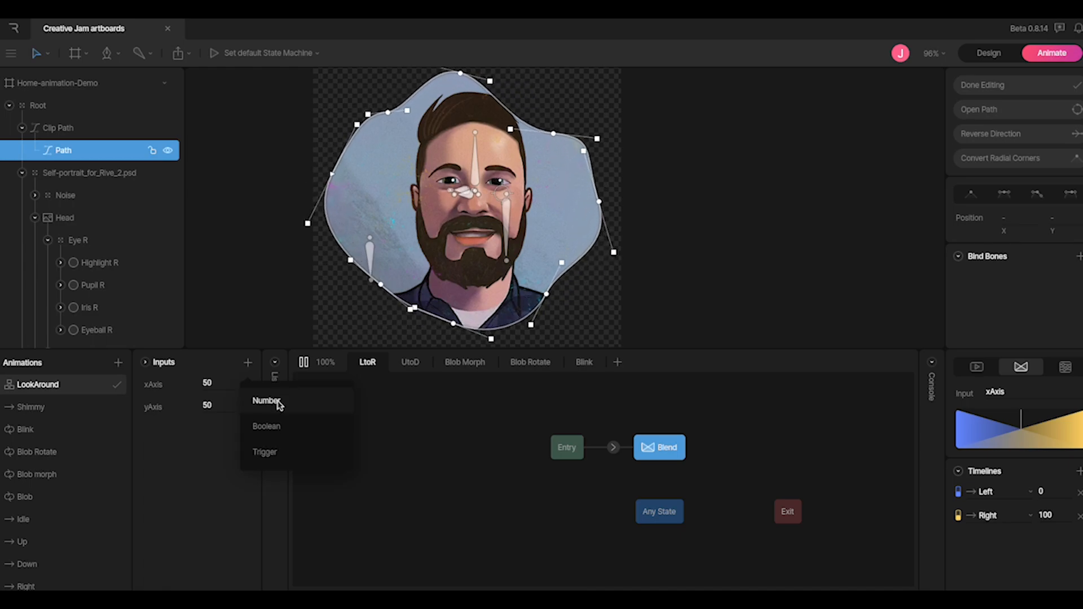
left_click(375, 423)
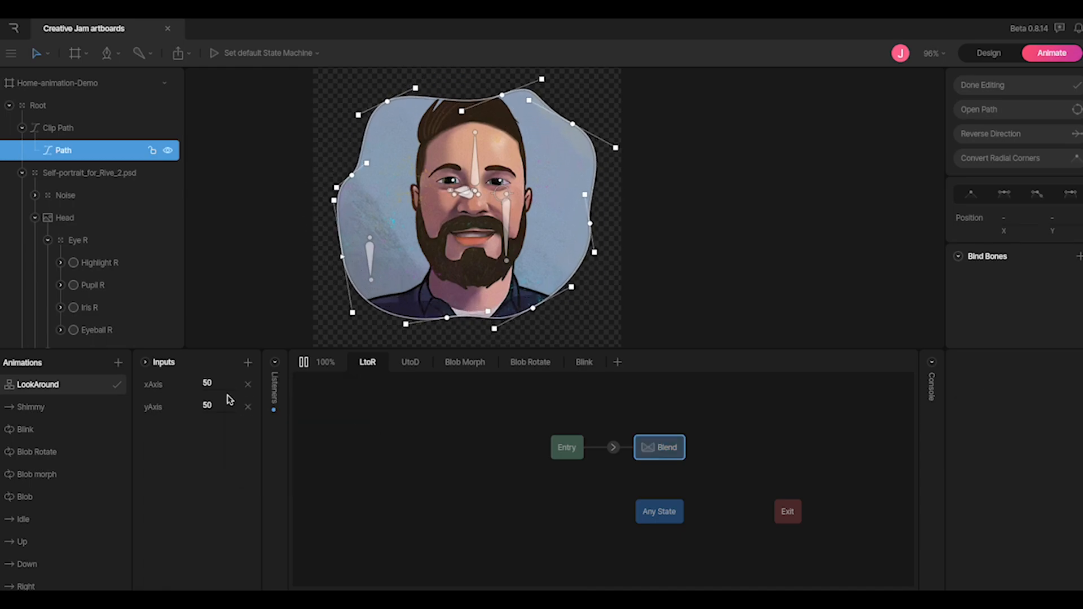
Check the xAxis input, stop the state machine preview, and finish editing the blob path
left_click(223, 382)
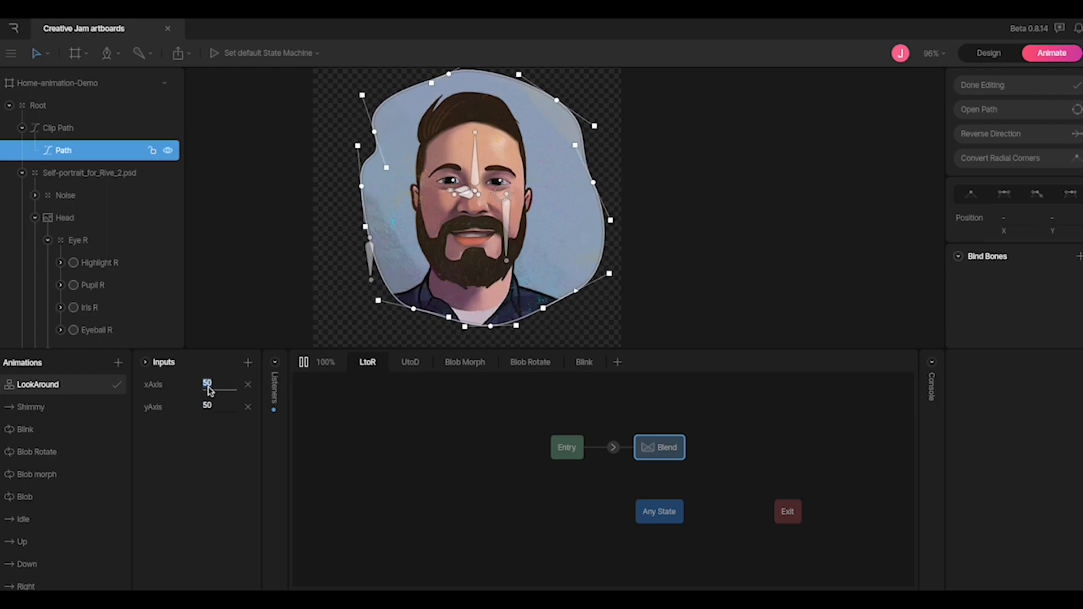
left_click(304, 363)
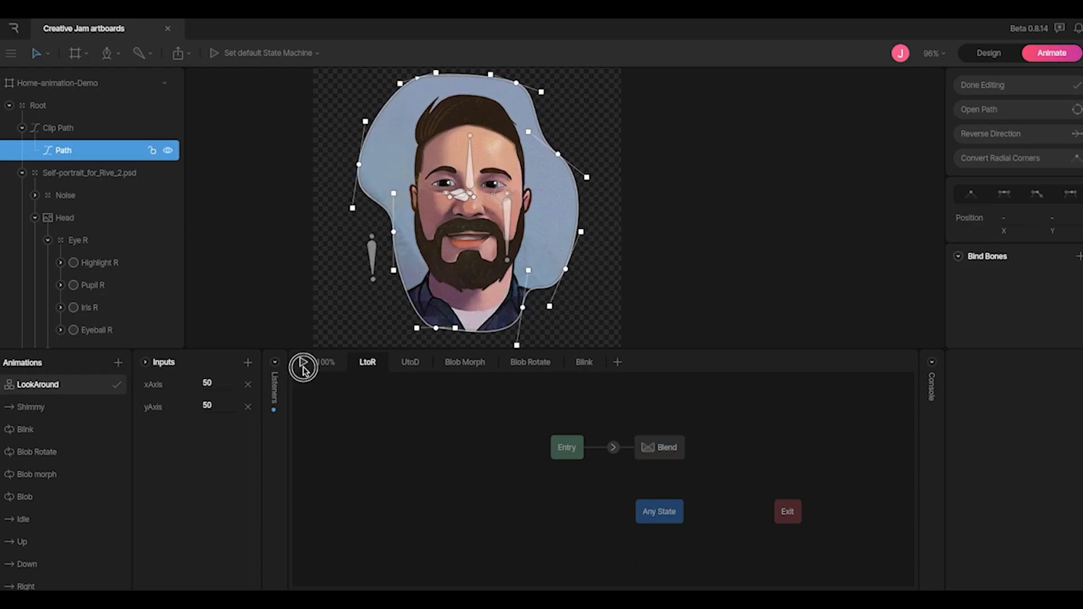
left_click(647, 220)
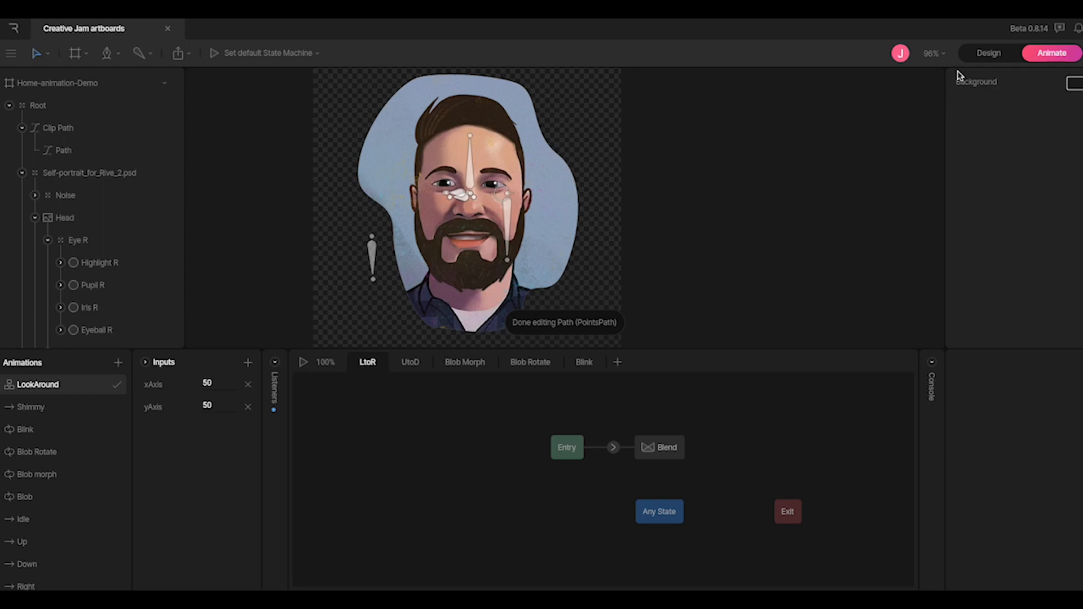
In Design mode, open the Head image's mesh for editing and zoom in on it
left_click(969, 56)
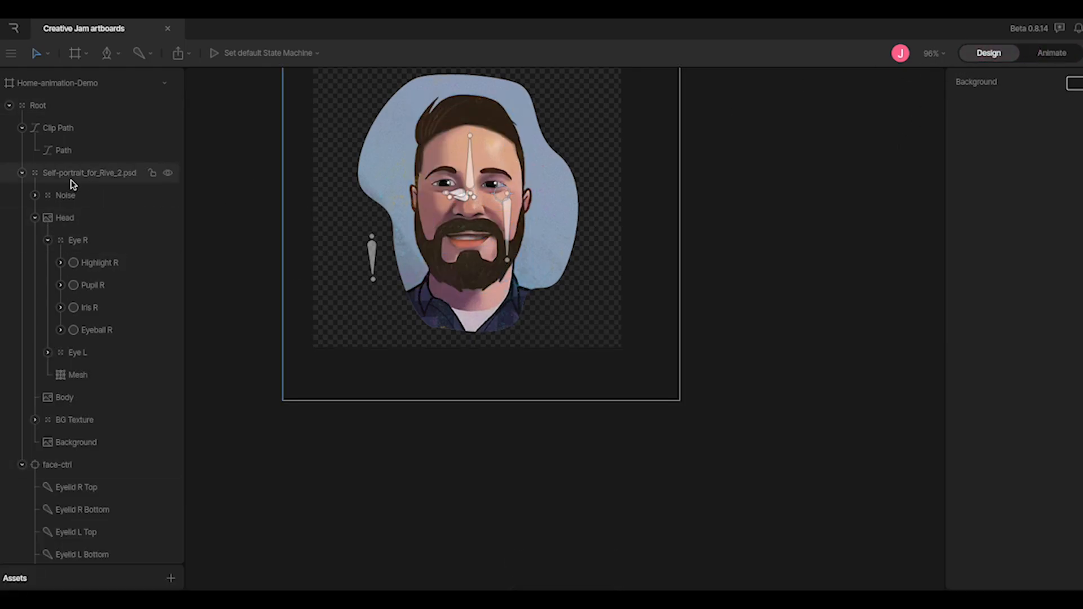
left_click(66, 217)
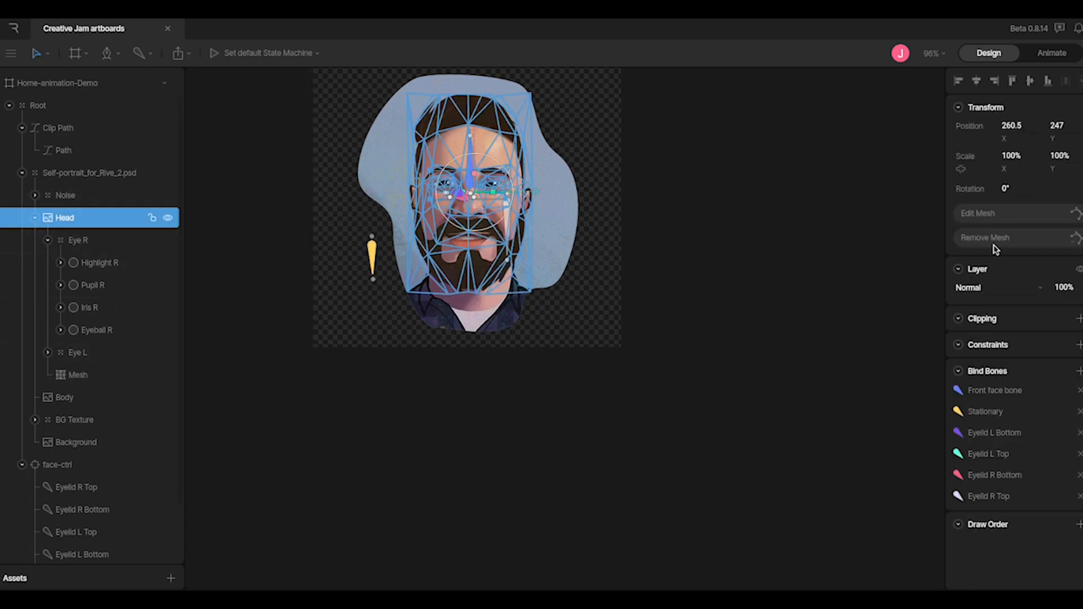
left_click(1002, 218)
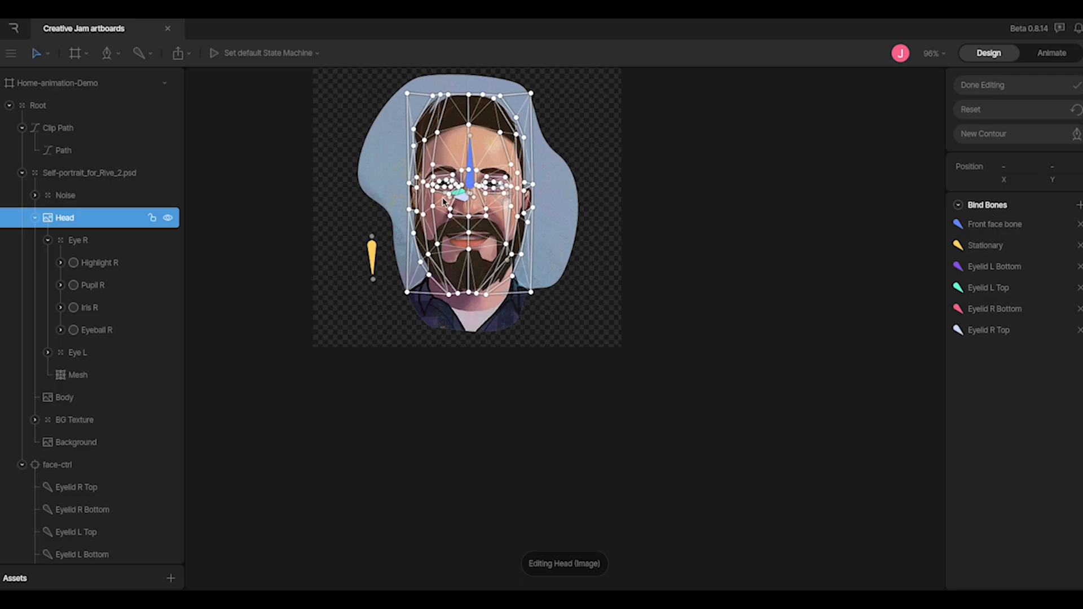
scroll(442, 200, "up", 5)
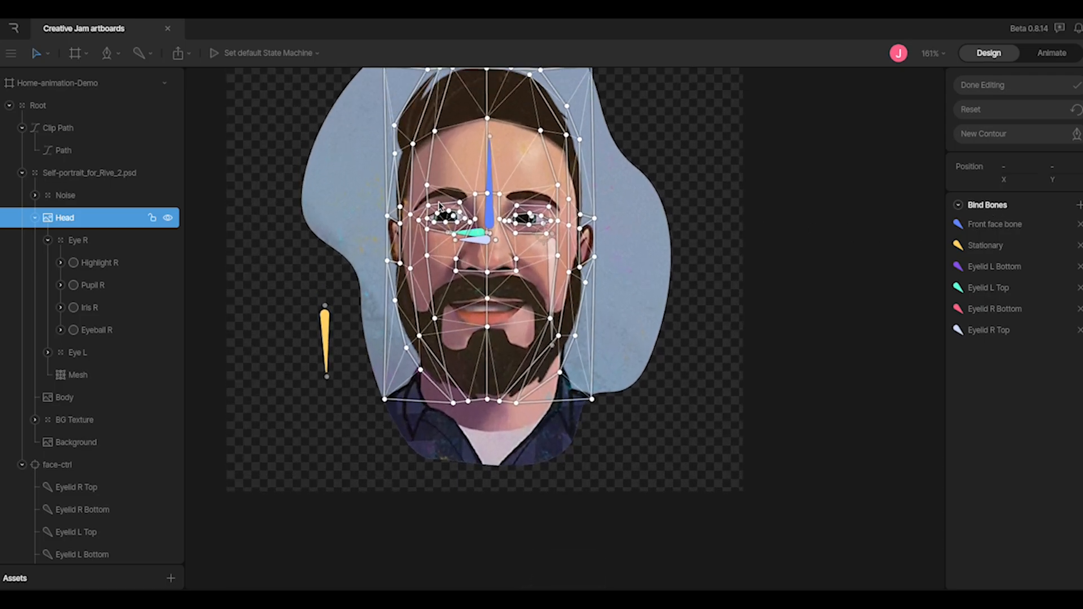
scroll(439, 206, "up", 4)
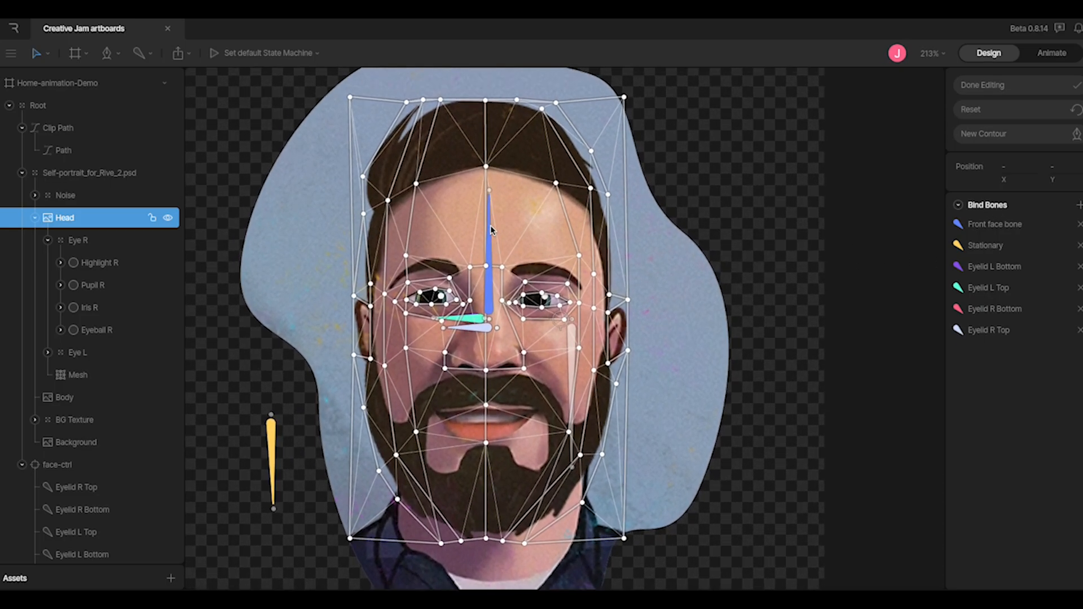
left_click(150, 57)
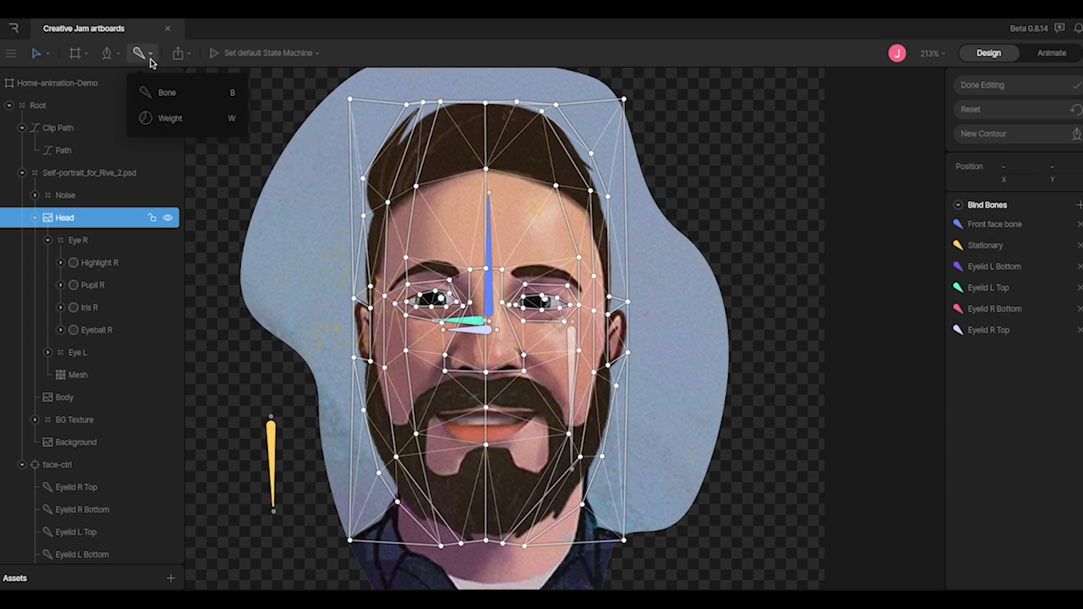
Switch to bone-weight mode and check vertex weights by the right ear and right eye
left_click(171, 120)
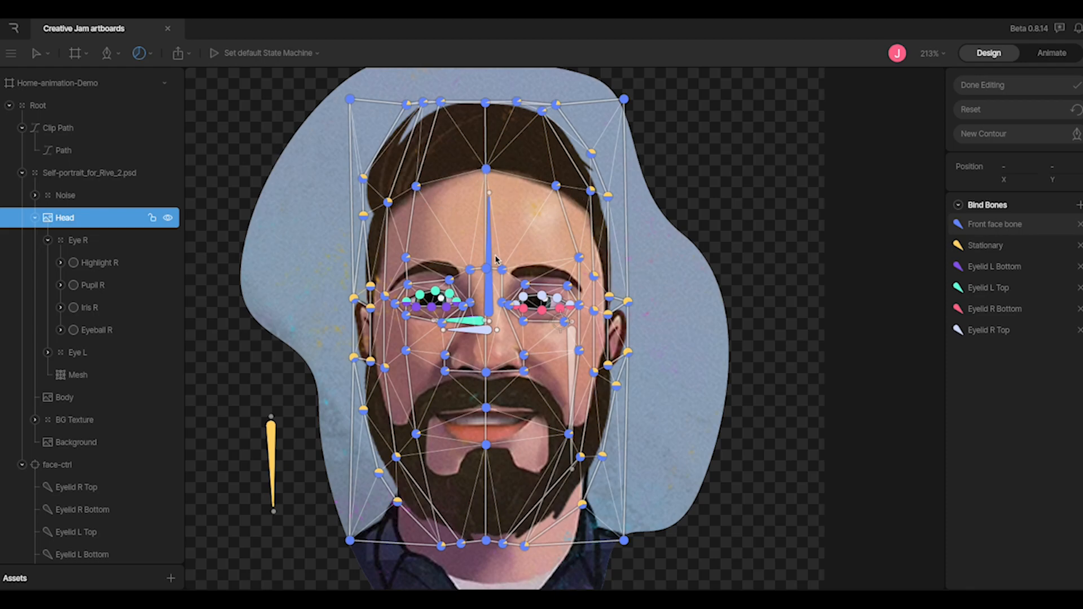
left_click(487, 270)
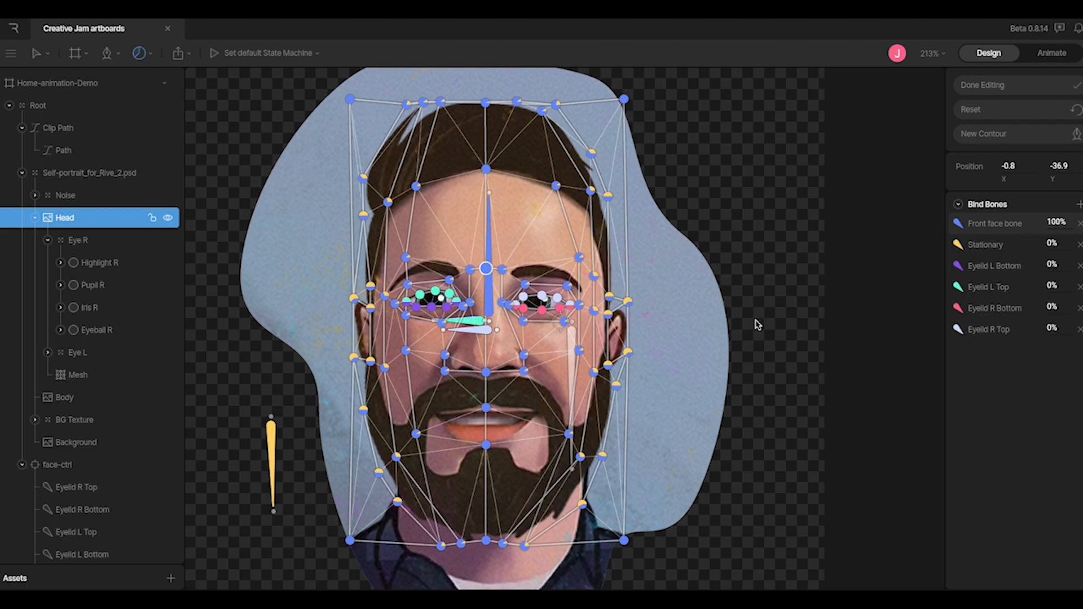
left_click(609, 314)
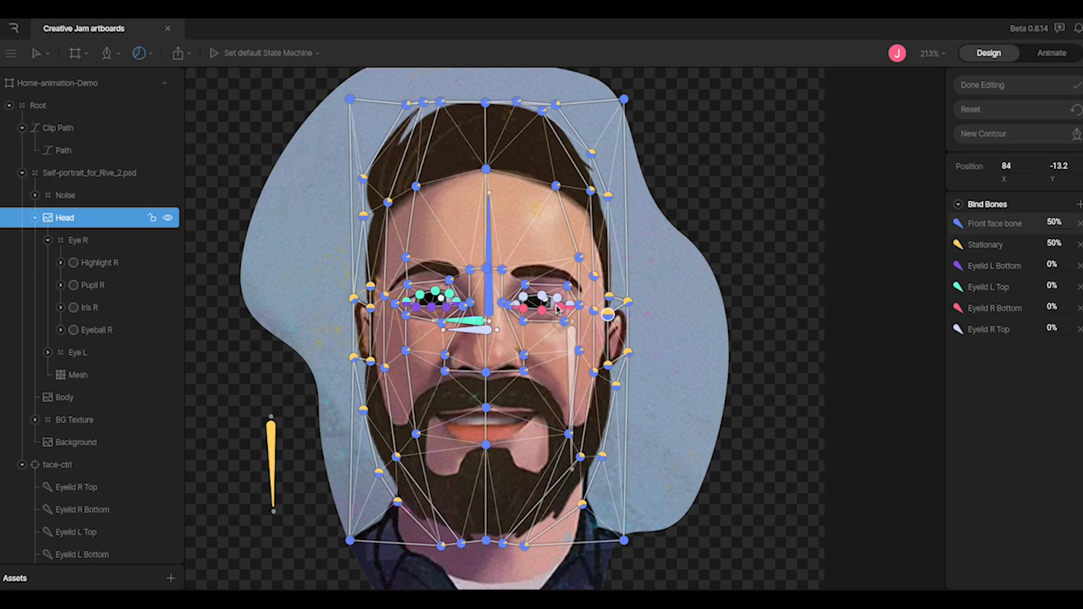
scroll(547, 310, "up", 1)
scroll(548, 309, "up", 5)
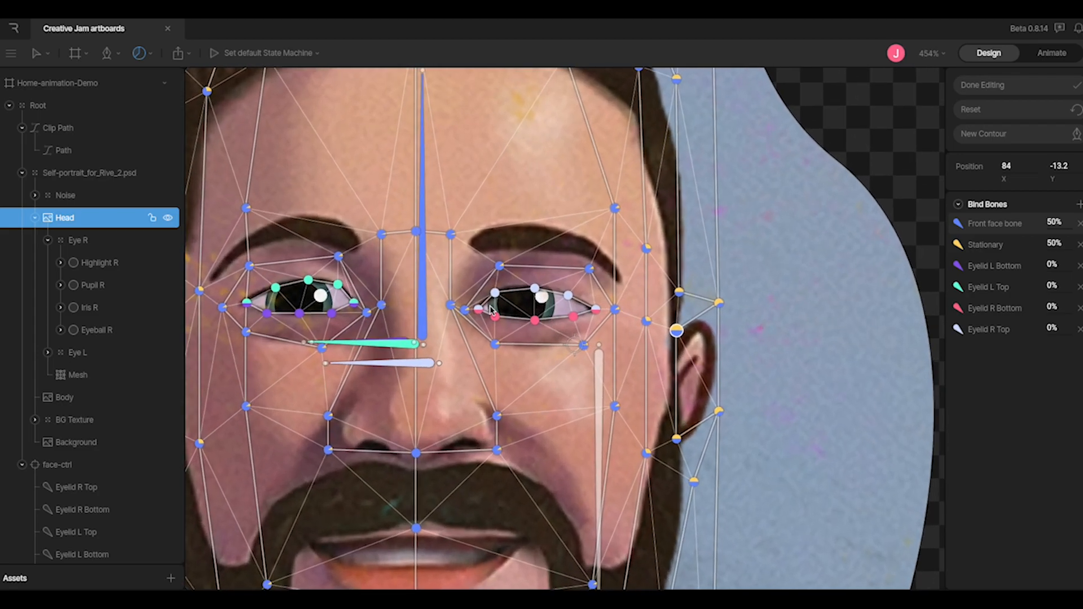
left_click(534, 290)
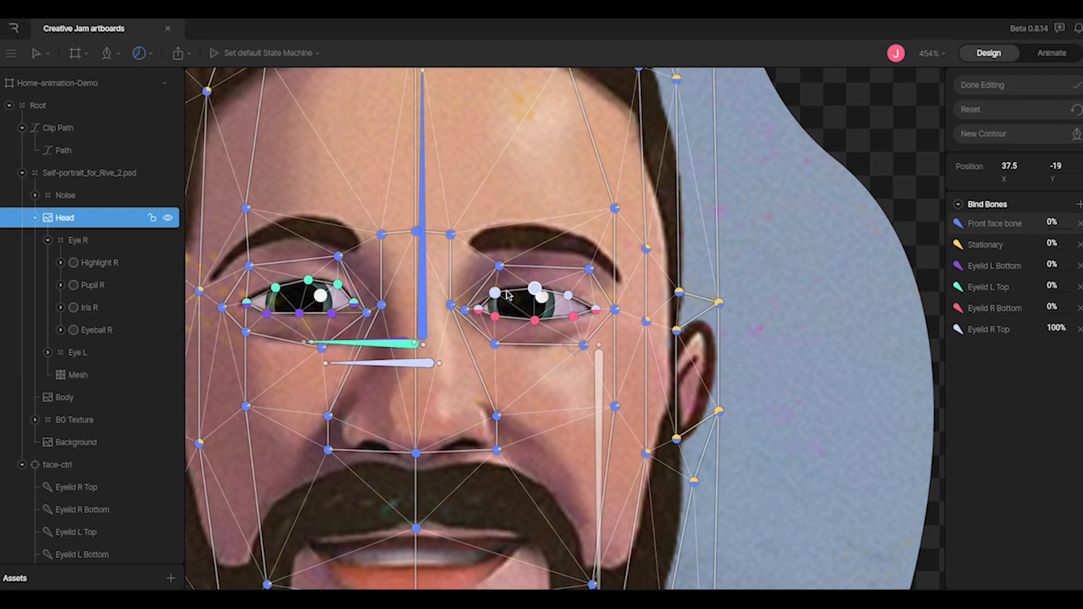
left_click(482, 312)
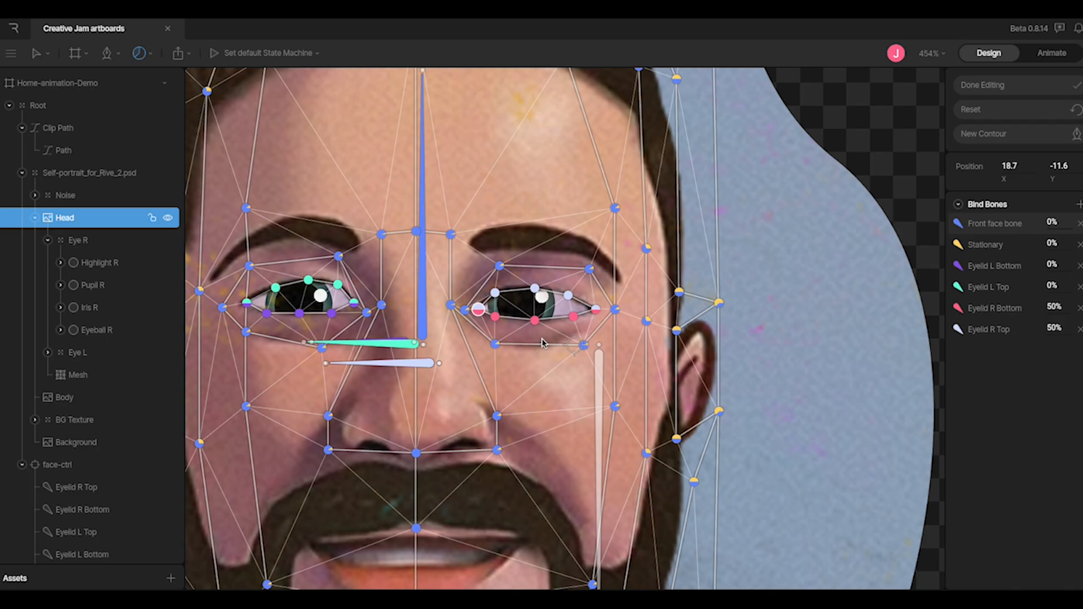
Check the left brow vertex's weights, panning to reveal the yellow bone and recentre the head
scroll(423, 372, "down", 6)
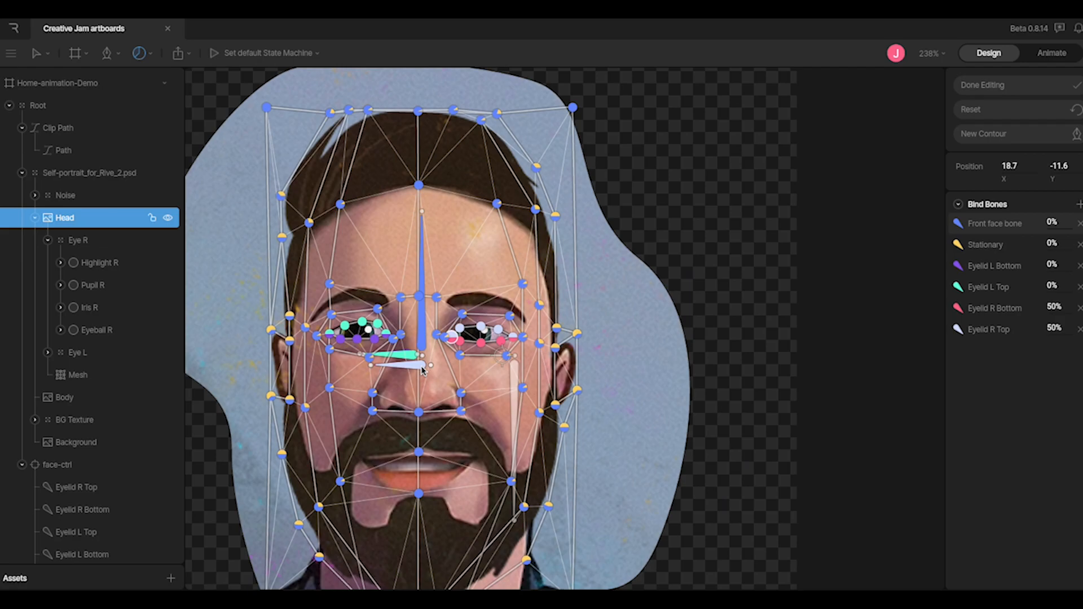
scroll(423, 371, "down", 2)
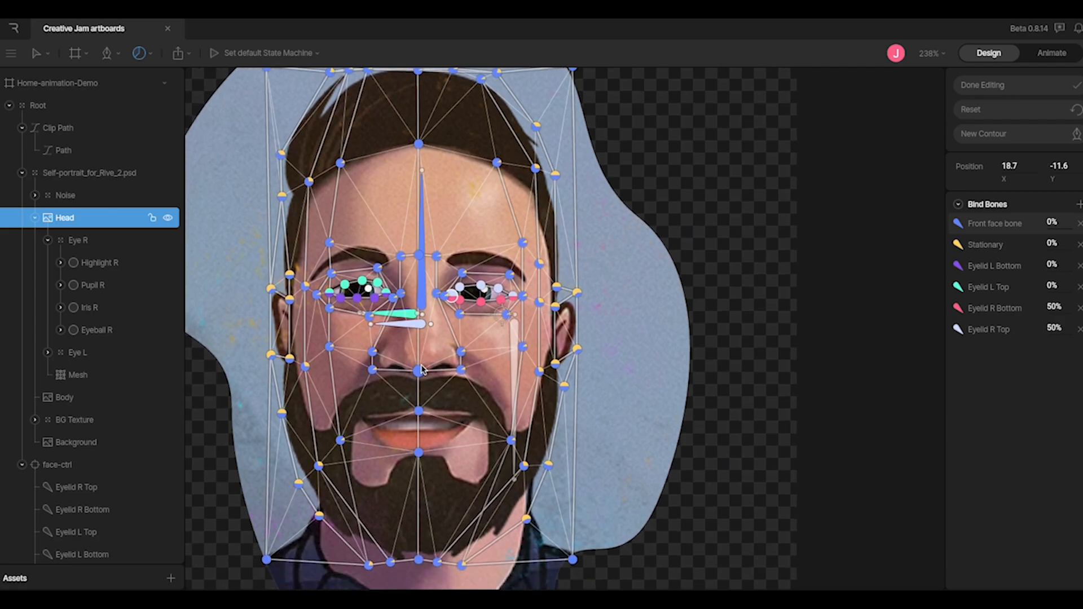
scroll(422, 370, "up", 1)
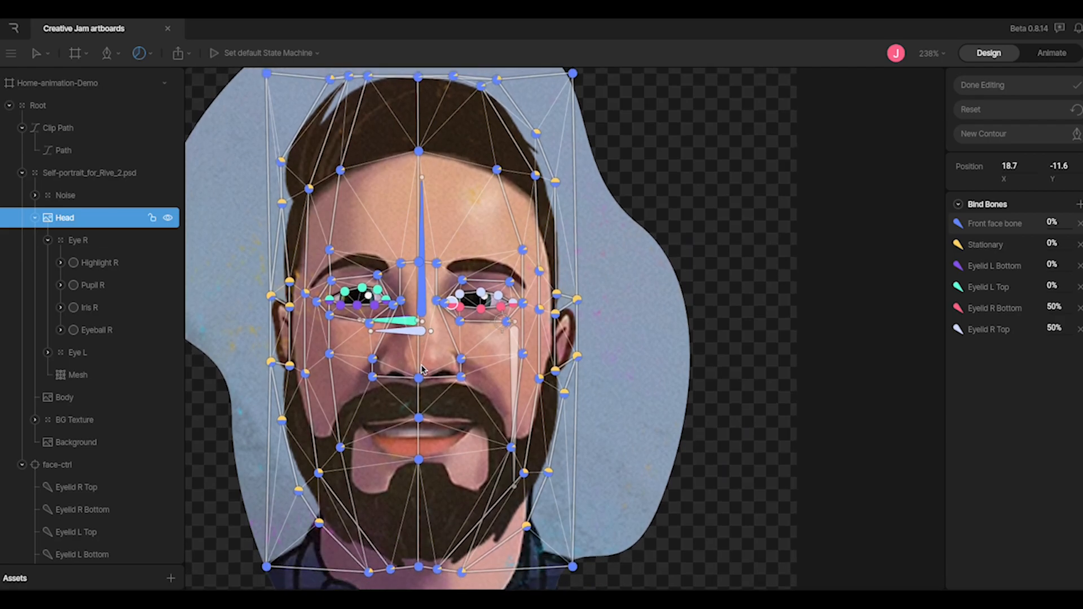
scroll(423, 370, "down", 1)
scroll(423, 370, "up", 1)
left_click(290, 281)
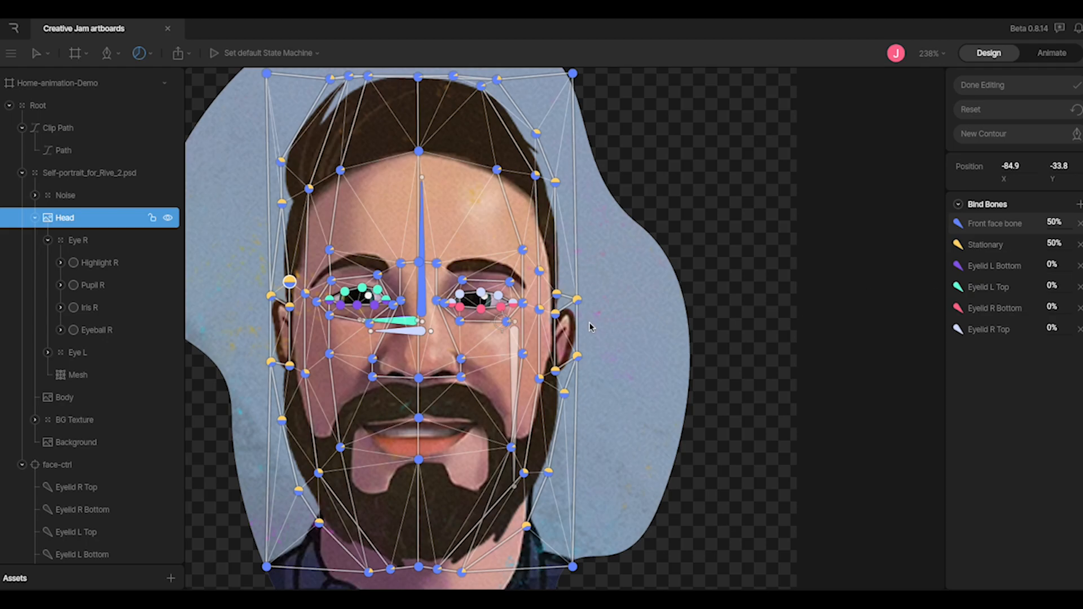
scroll(589, 327, "down", 1)
left_click_drag(314, 334, 476, 317)
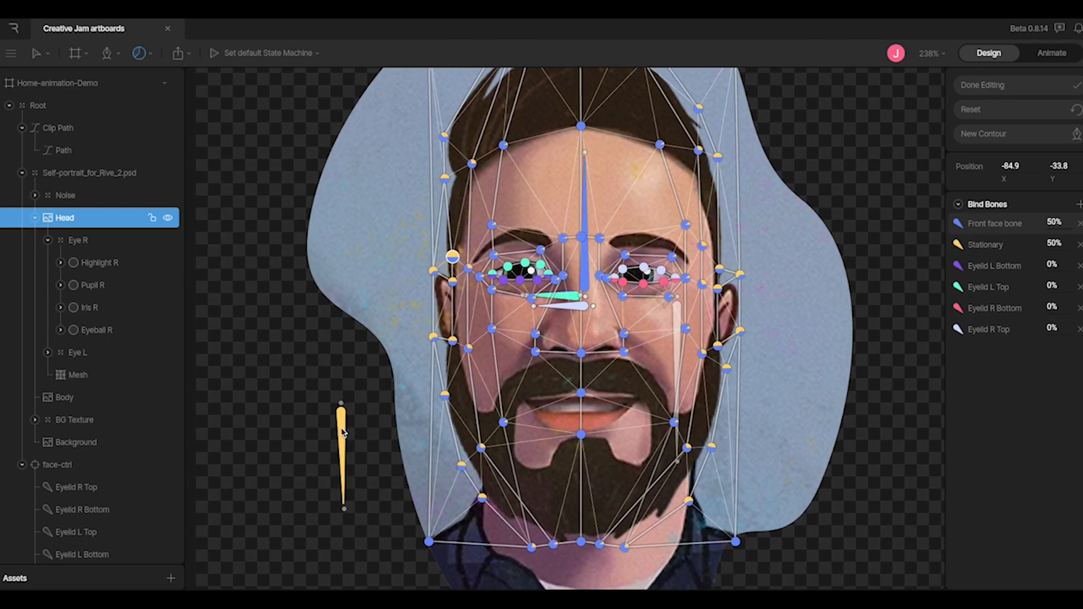
left_click_drag(355, 304, 281, 320)
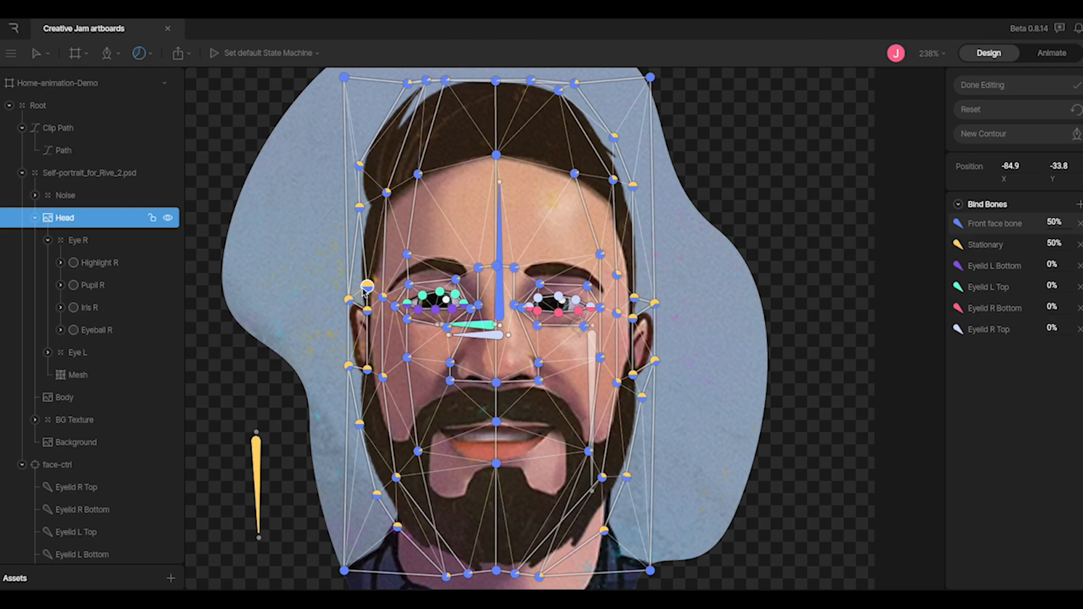
Check weights across the brows, left eye, left temple and cheek, then choose the Pen tool
left_click(496, 267)
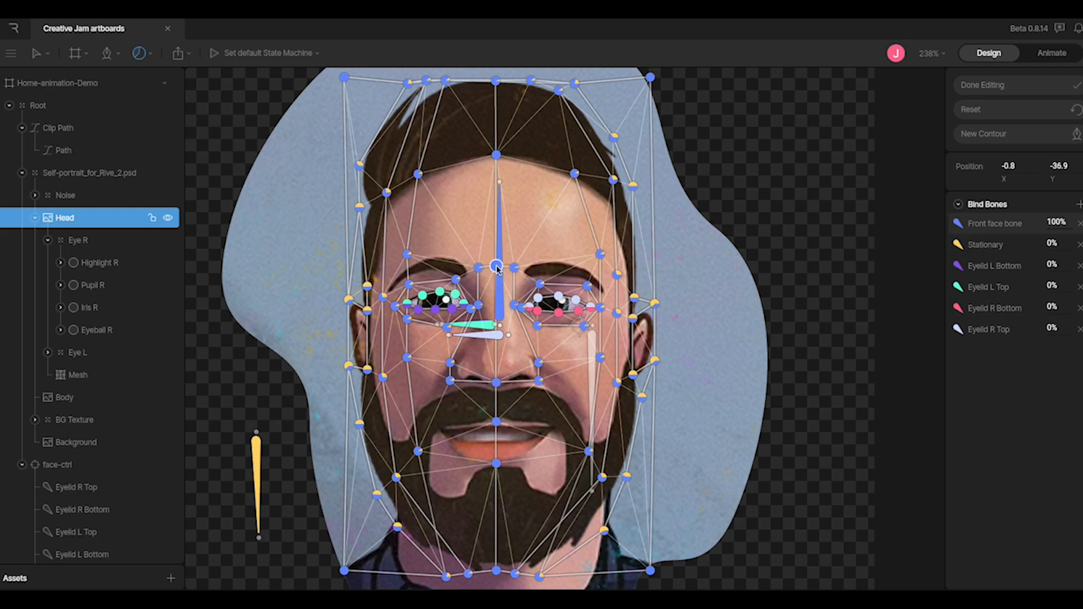
left_click(478, 268)
left_click(456, 280)
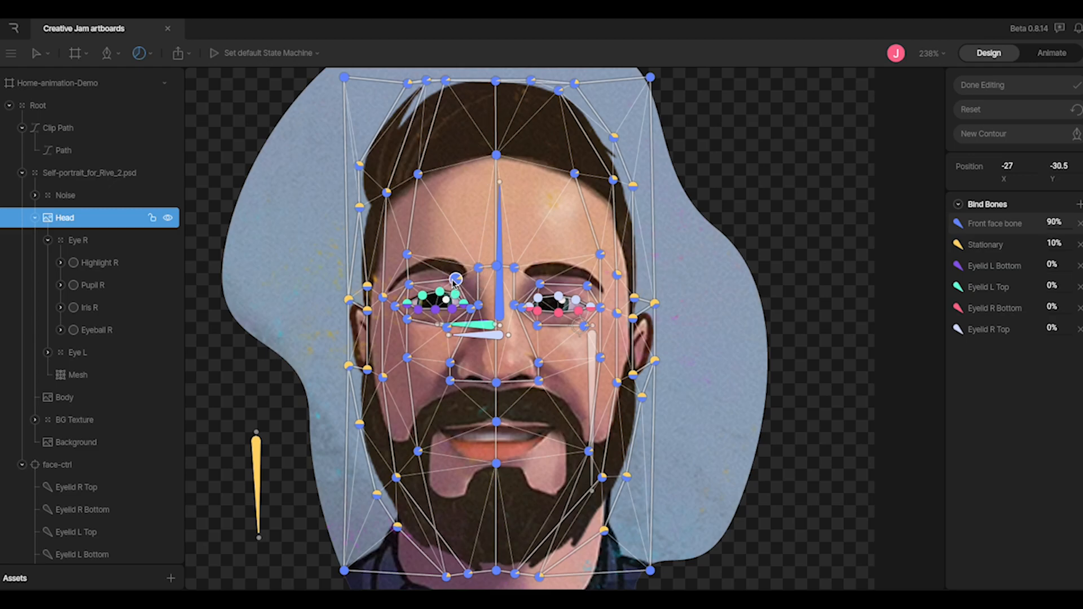
left_click(410, 285)
left_click(395, 307)
left_click(383, 297)
left_click(349, 300)
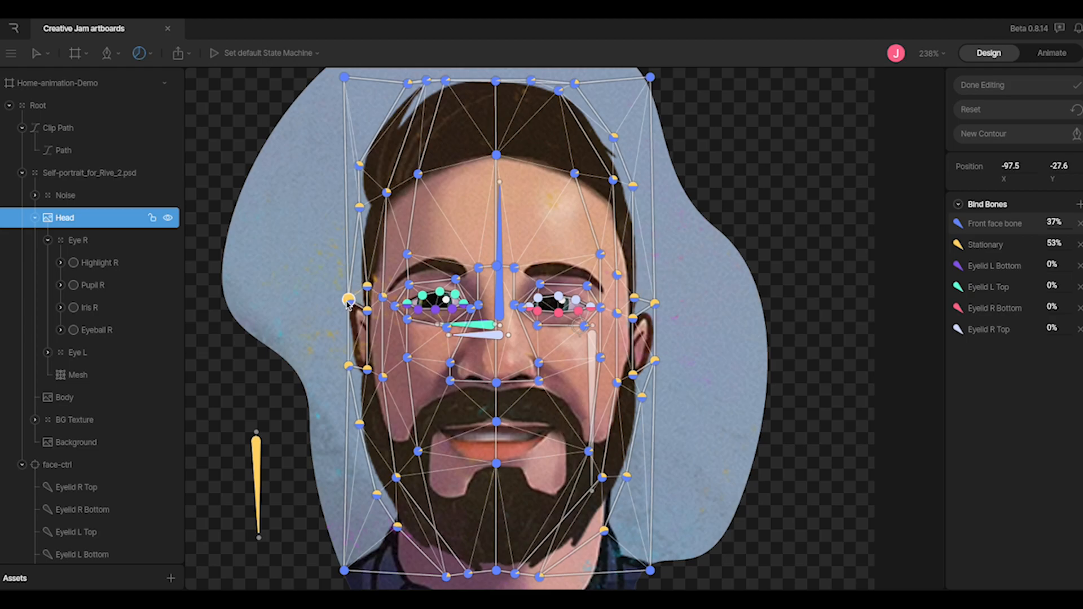
left_click(349, 366)
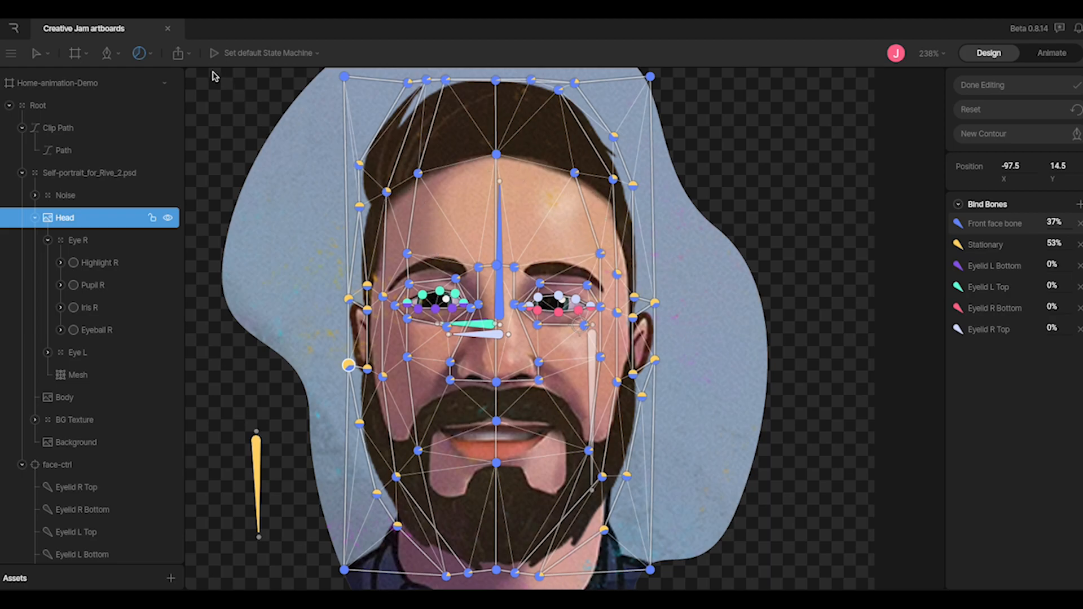
left_click(119, 54)
left_click(121, 87)
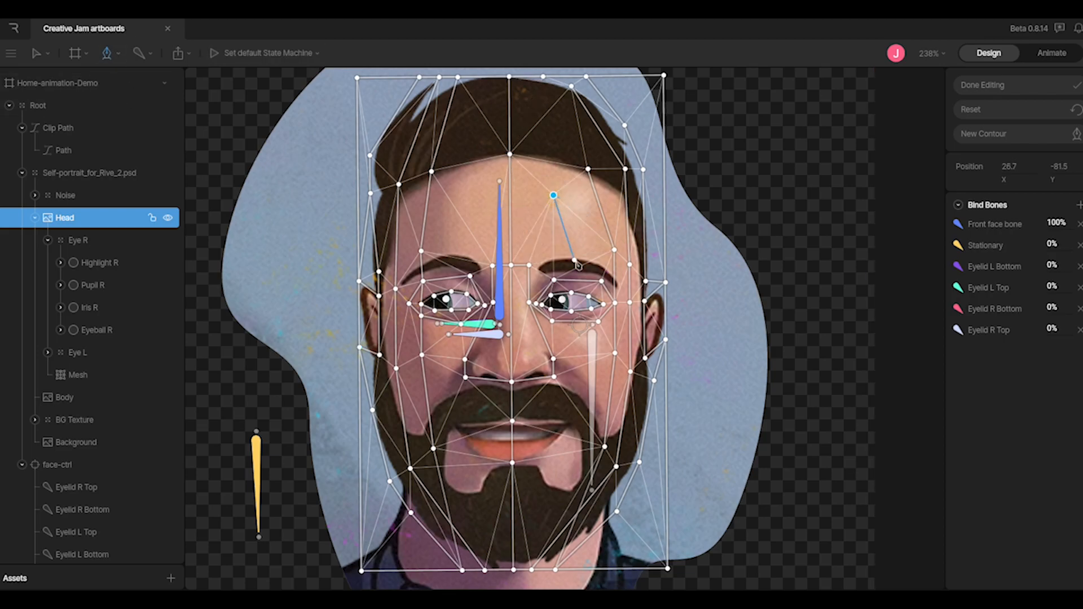
Cancel the stray edge, move the forehead vertex up beside the top-centre vertex, and finish mesh editing
left_click_drag(559, 209, 578, 219)
key("Escape")
left_click(588, 169)
left_click_drag(588, 169, 565, 169)
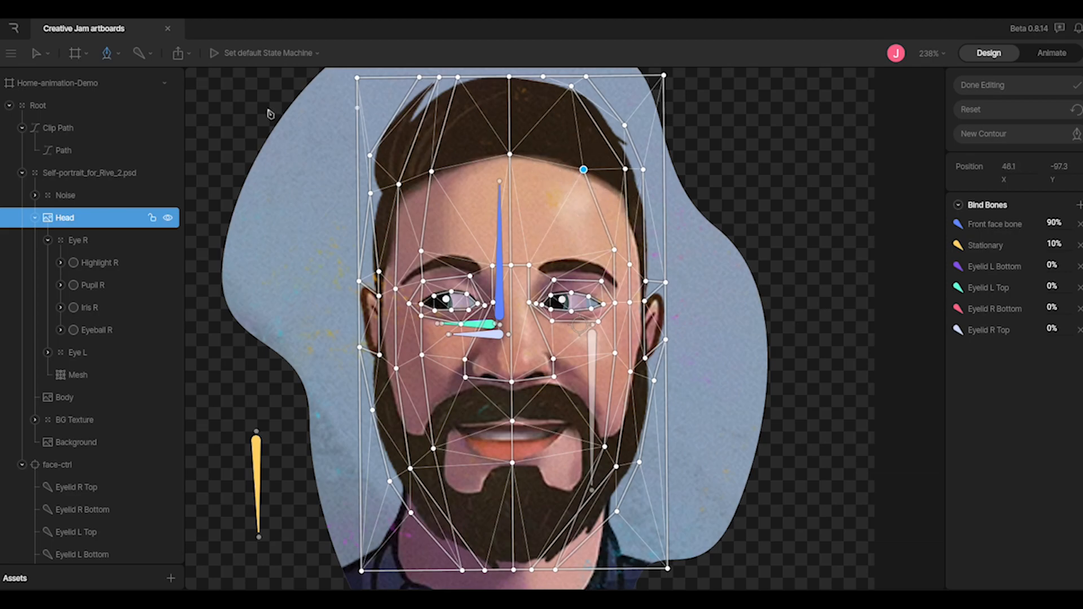
left_click(36, 54)
left_click(54, 92)
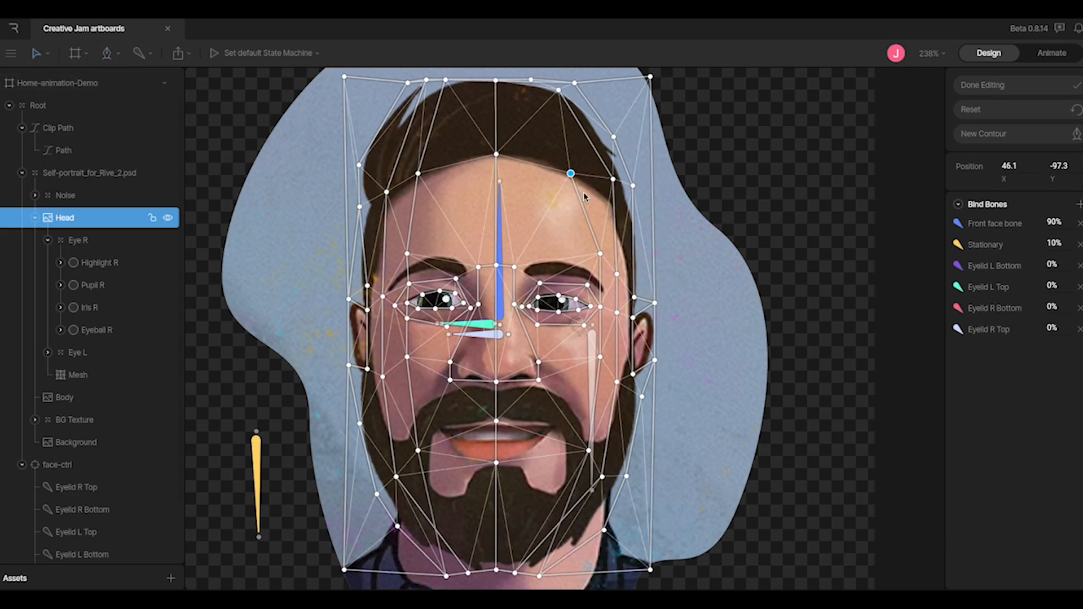
mouse_move(571, 174)
left_mouse_down()
mouse_move(539, 211)
mouse_move(602, 153)
mouse_move(494, 158)
mouse_move(561, 164)
mouse_move(586, 198)
mouse_move(582, 189)
left_mouse_up()
scroll(769, 254, "up", 1)
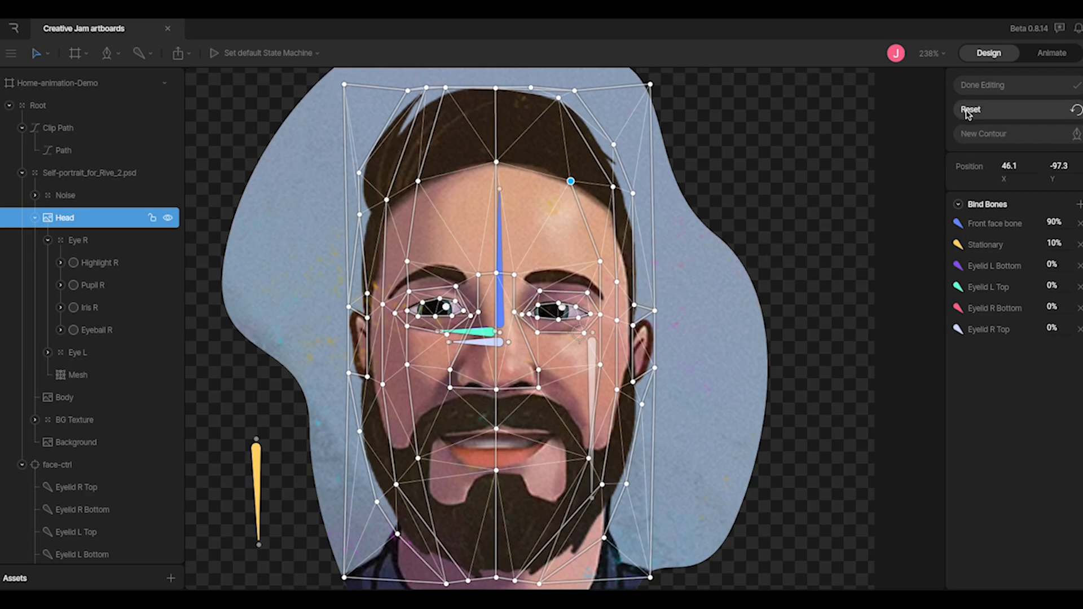
left_click(984, 86)
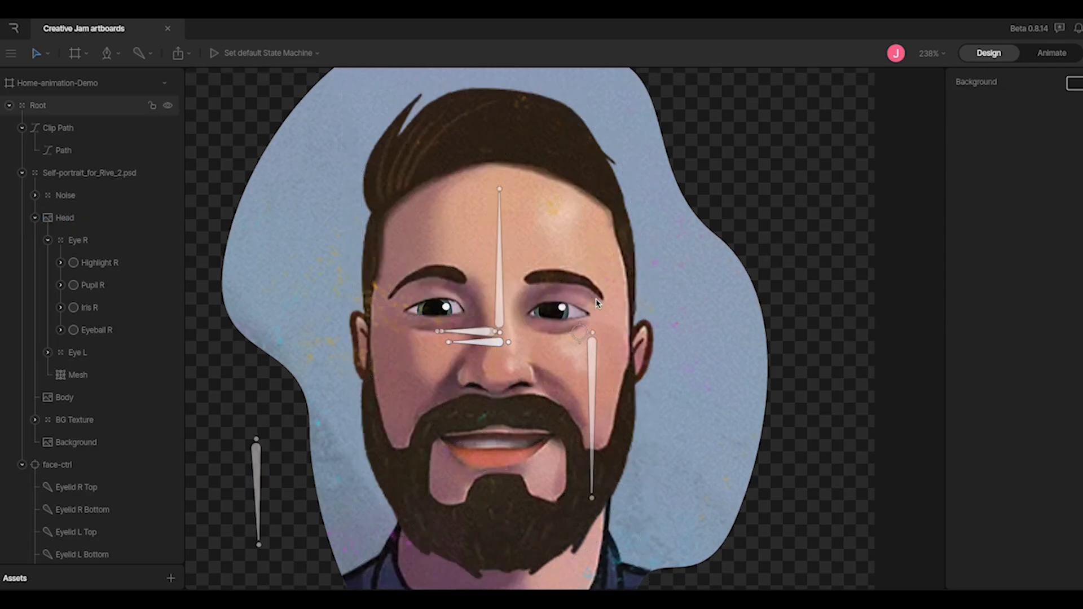
In the hierarchy, select Front face bone, then Eyelid L Bottom to view its Translation constraint
scroll(598, 304, "down", 2)
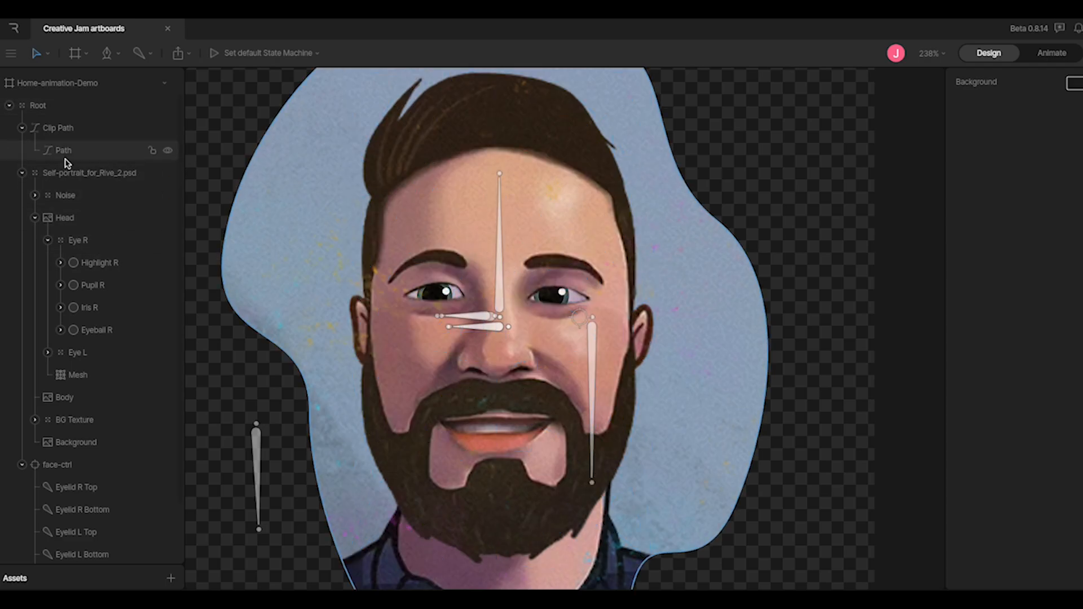
scroll(52, 166, "down", 3)
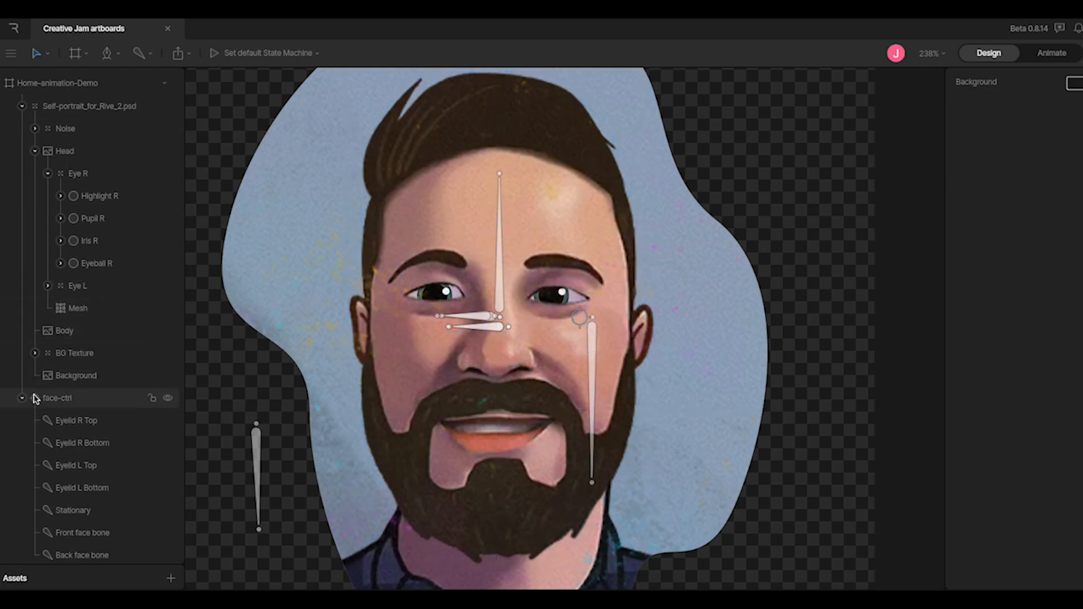
scroll(57, 418, "down", 1)
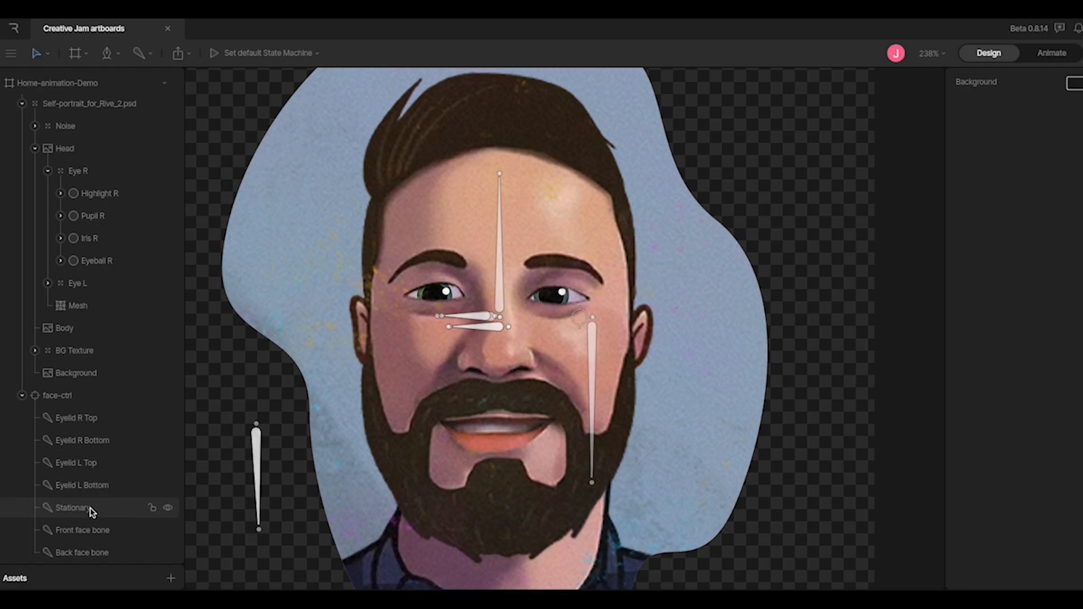
left_click(91, 530)
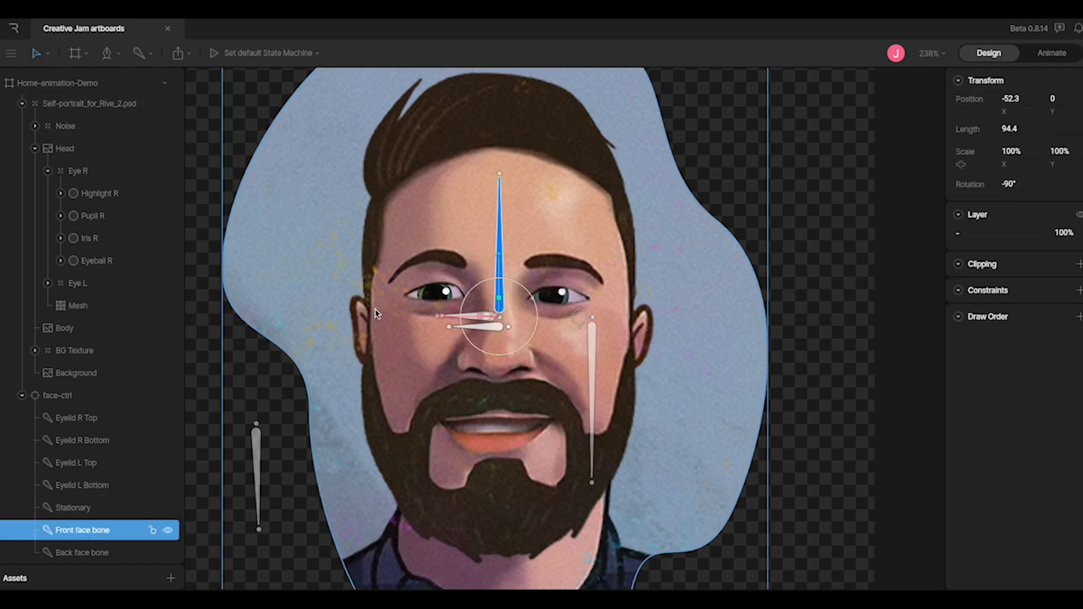
left_click(105, 487)
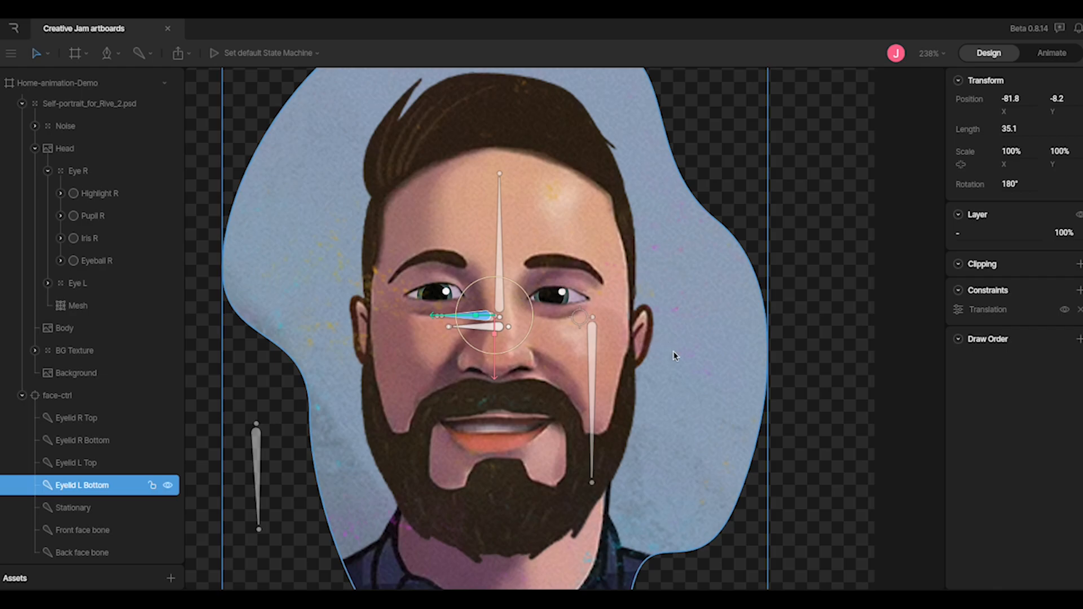
left_click(958, 312)
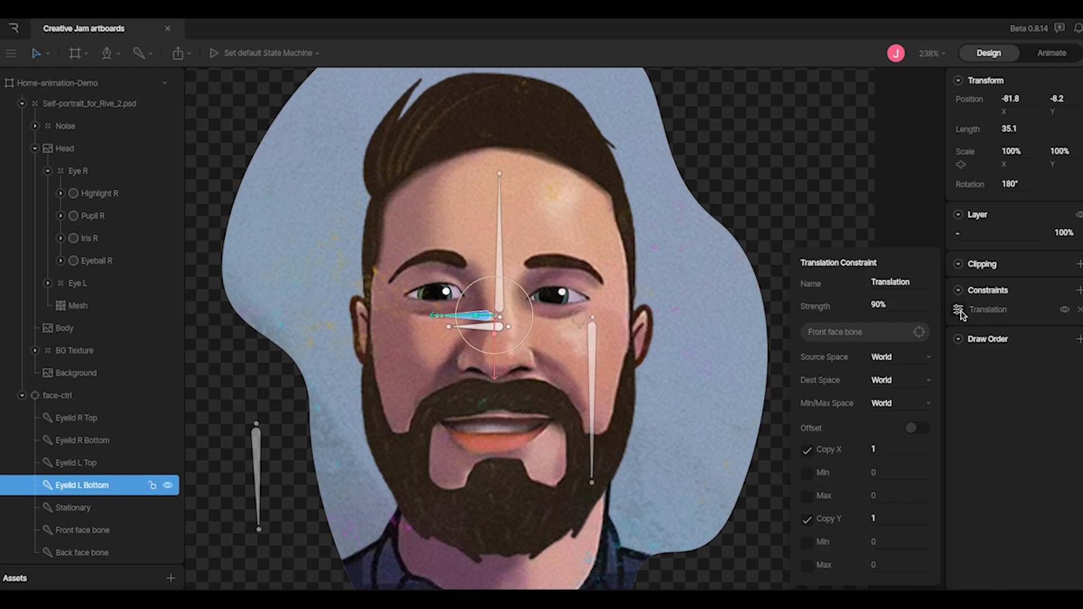
left_click(1078, 291)
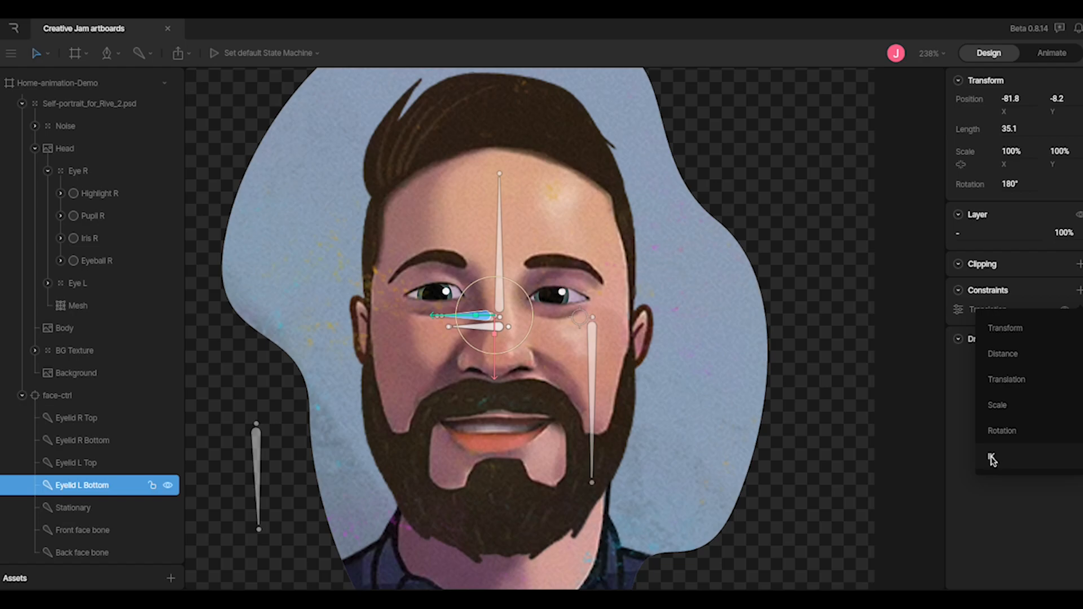
left_click(975, 308)
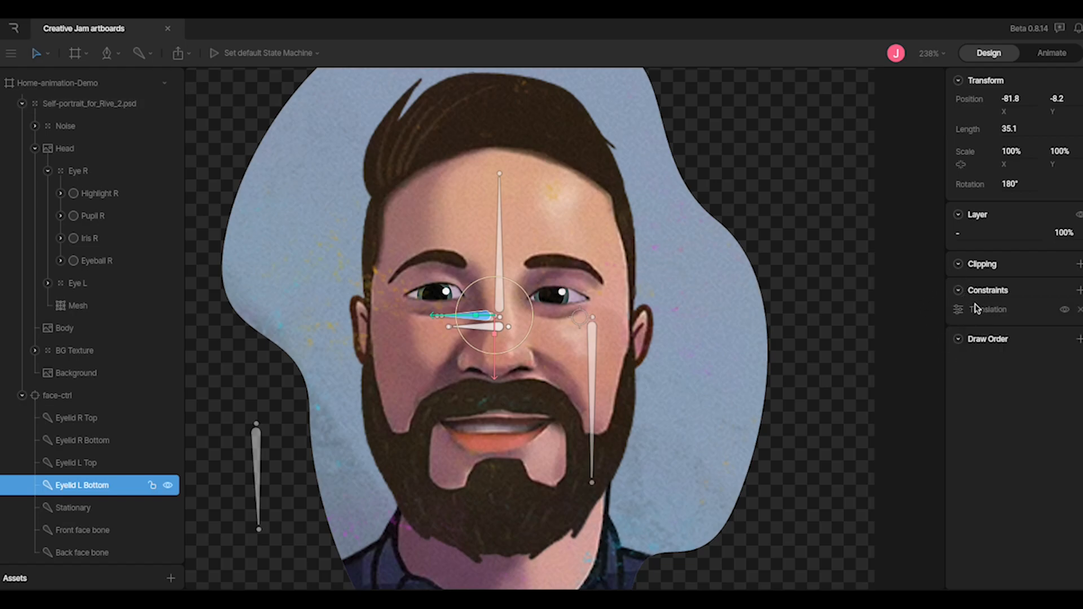
left_click(958, 310)
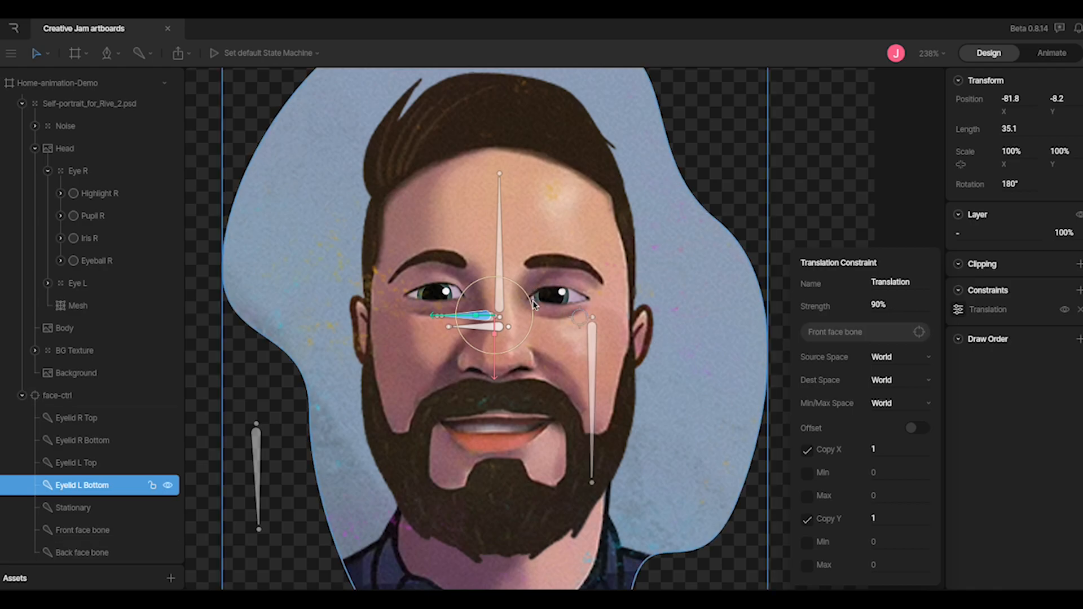
left_click(581, 246)
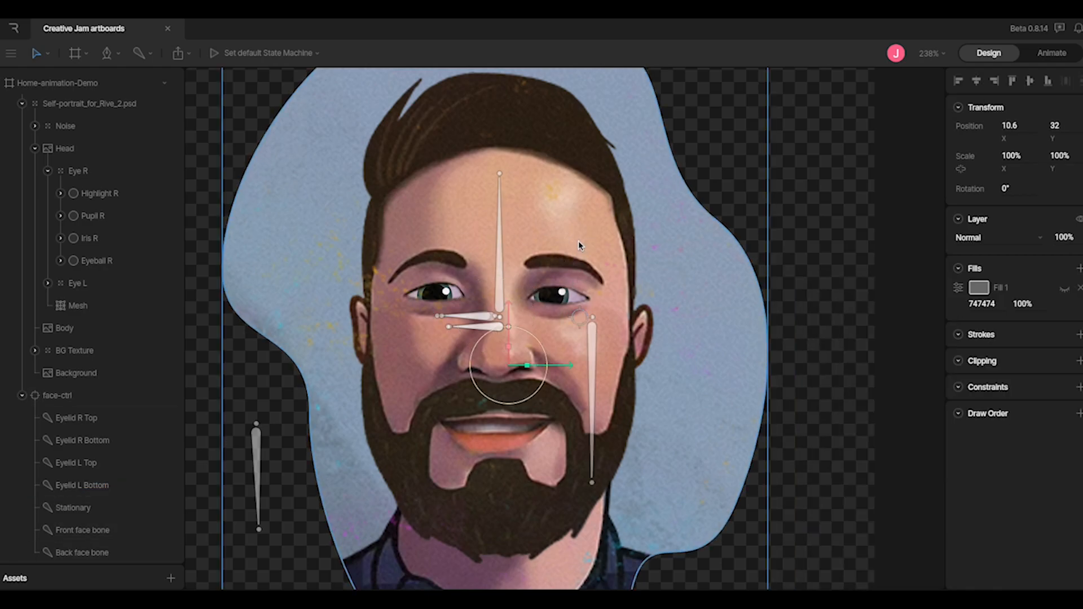
left_click(63, 147)
left_click(964, 212)
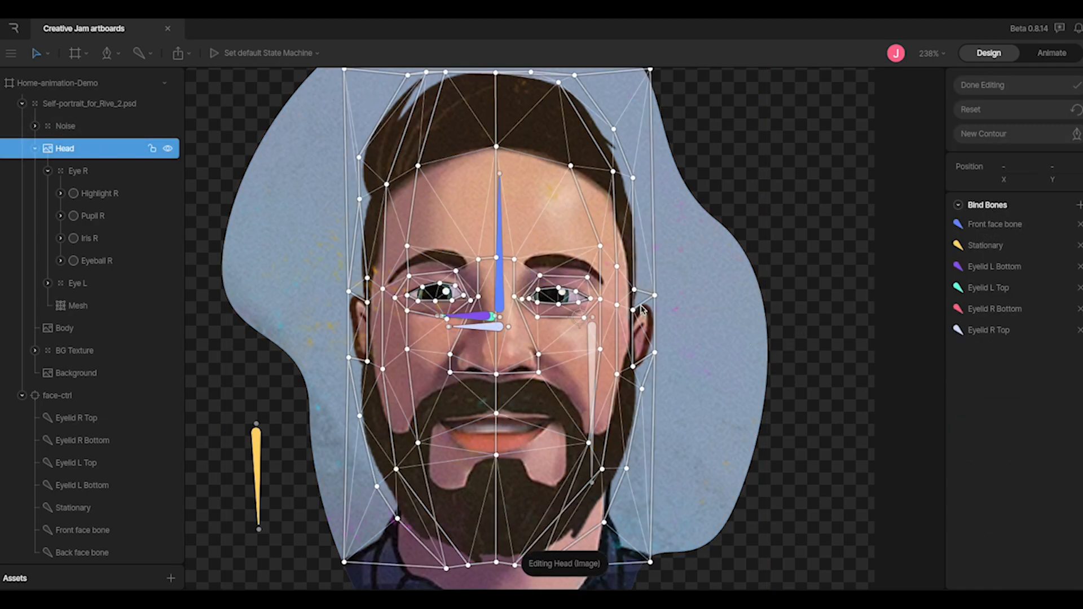
left_click(540, 276)
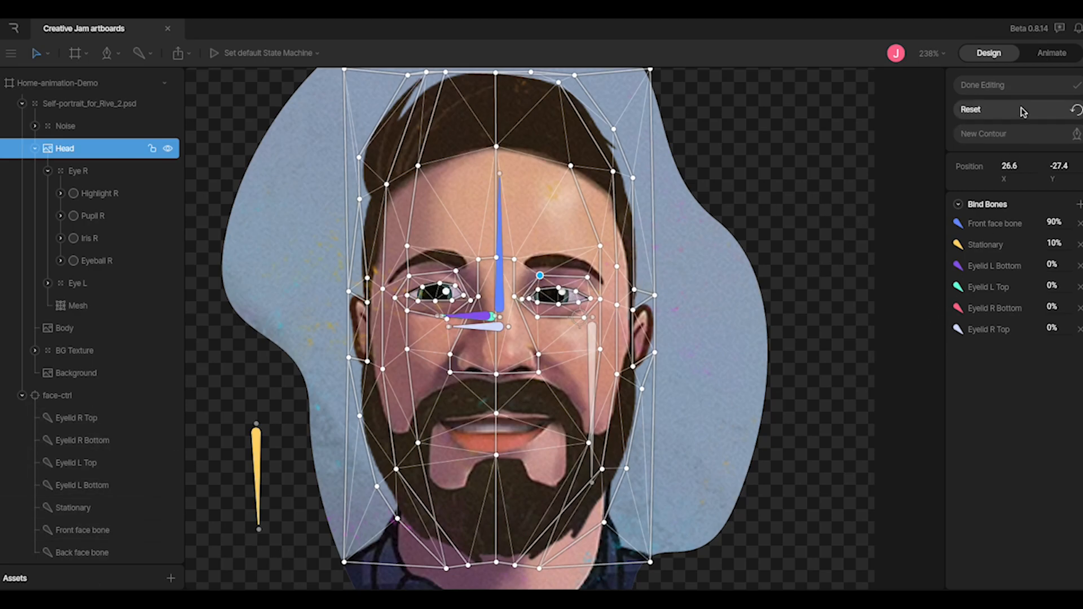
left_click(1000, 85)
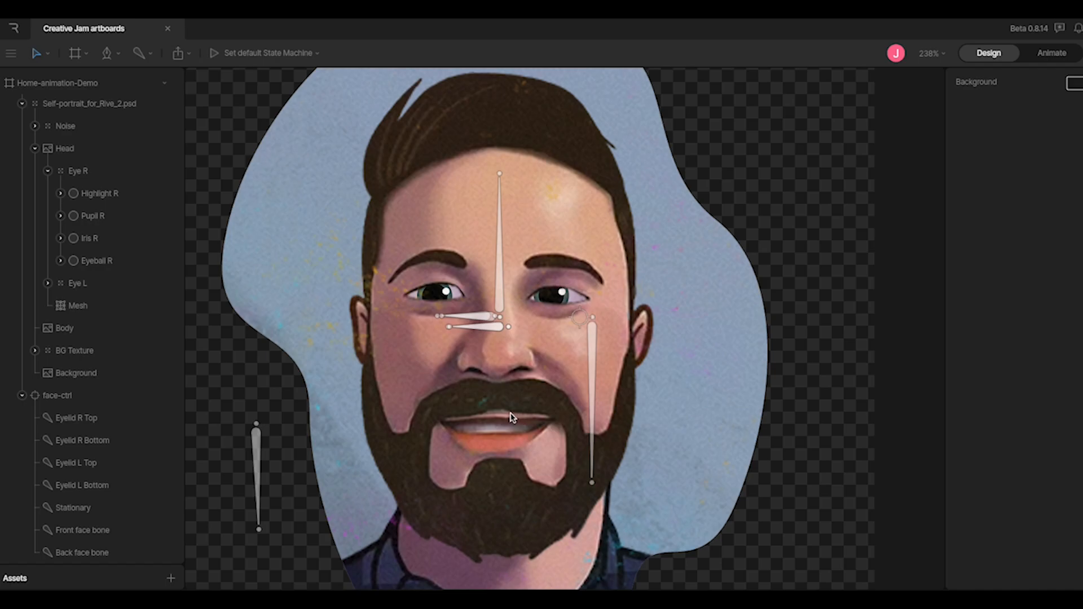
left_click(499, 280)
mouse_move(433, 315)
left_mouse_down()
mouse_move(396, 313)
mouse_move(474, 322)
mouse_move(426, 316)
mouse_move(442, 326)
left_mouse_up()
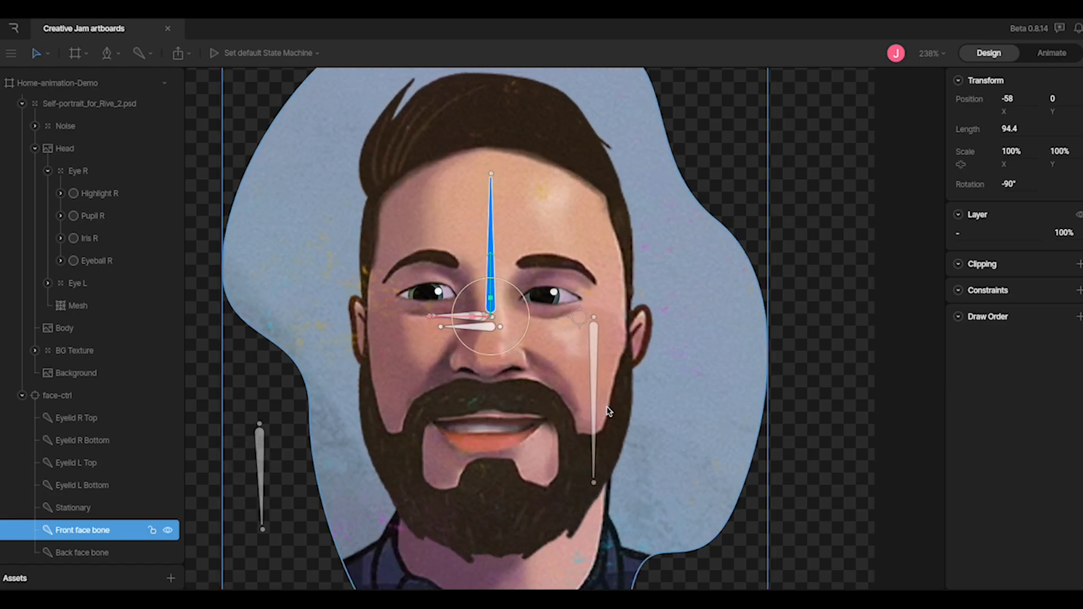
left_click(594, 367)
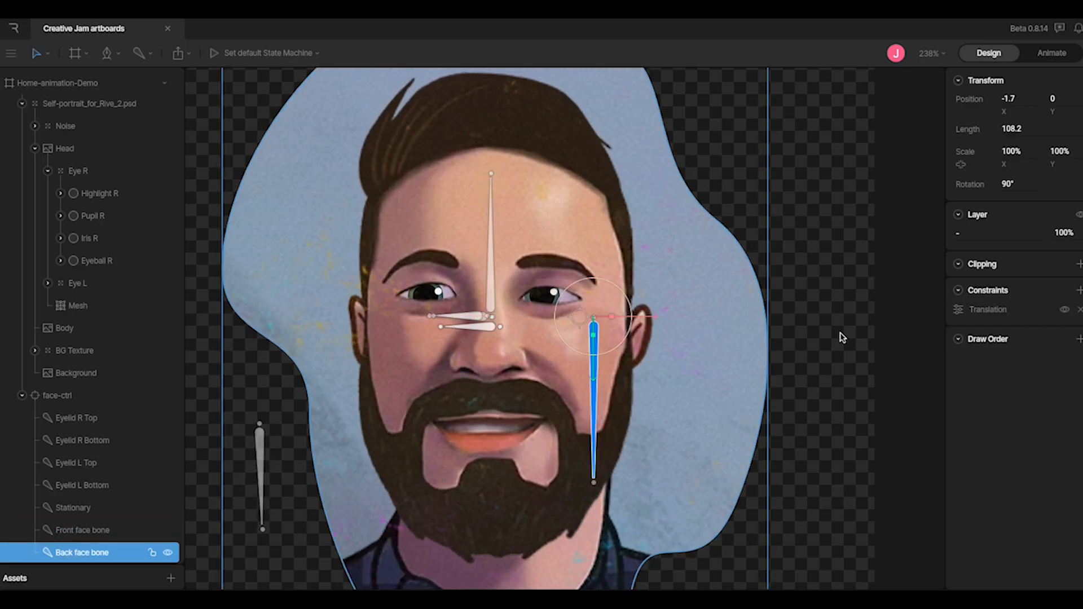
left_click(960, 310)
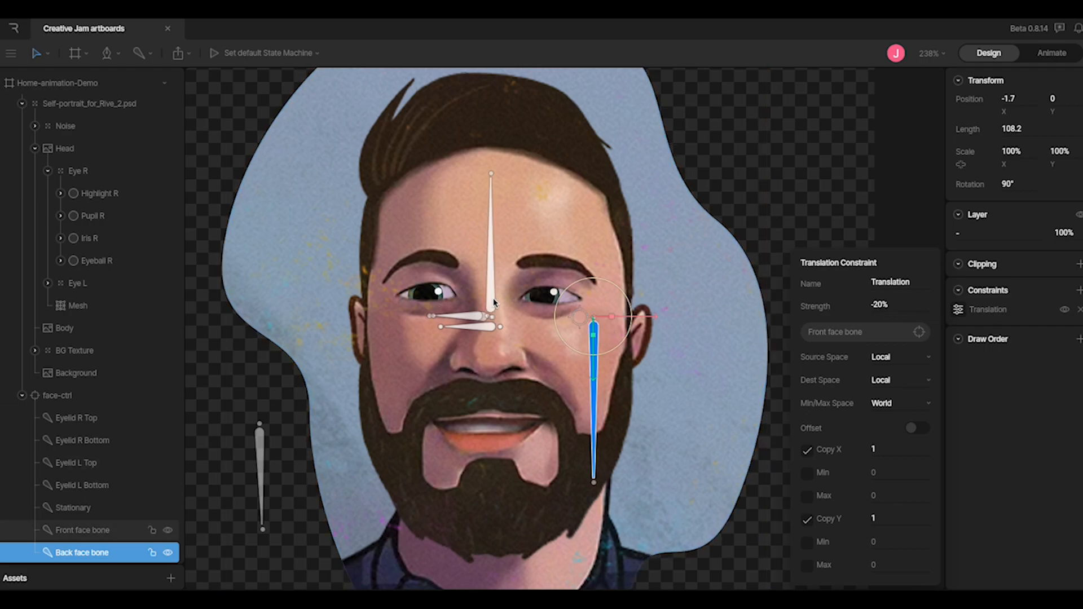
left_click(453, 316)
mouse_move(433, 320)
left_mouse_down()
mouse_move(512, 331)
mouse_move(397, 322)
mouse_move(459, 331)
mouse_move(426, 329)
mouse_move(435, 333)
left_mouse_up()
key("ctrl+z")
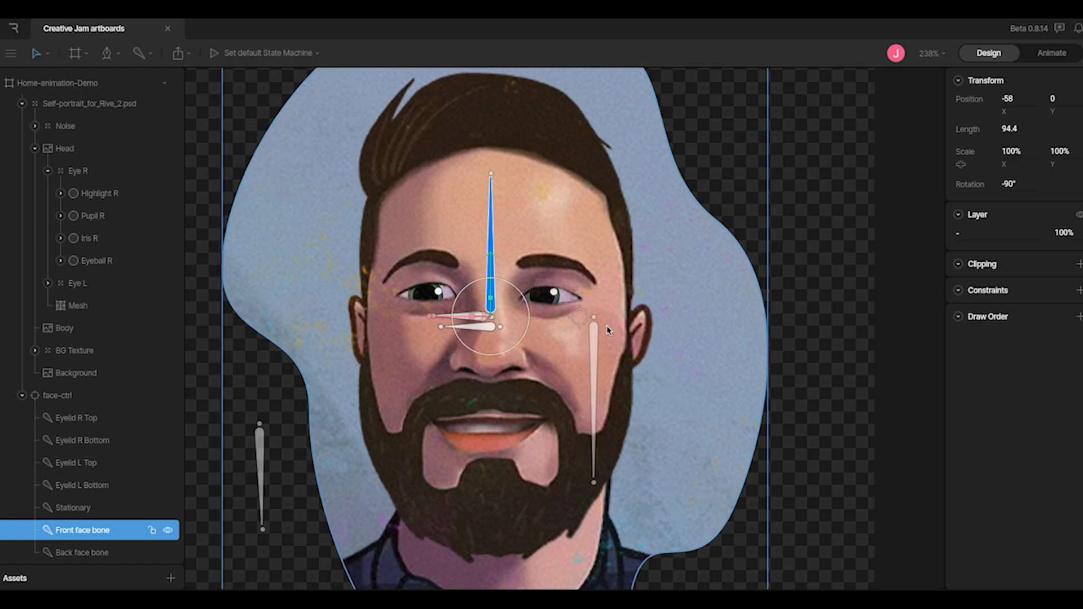
left_click(595, 353)
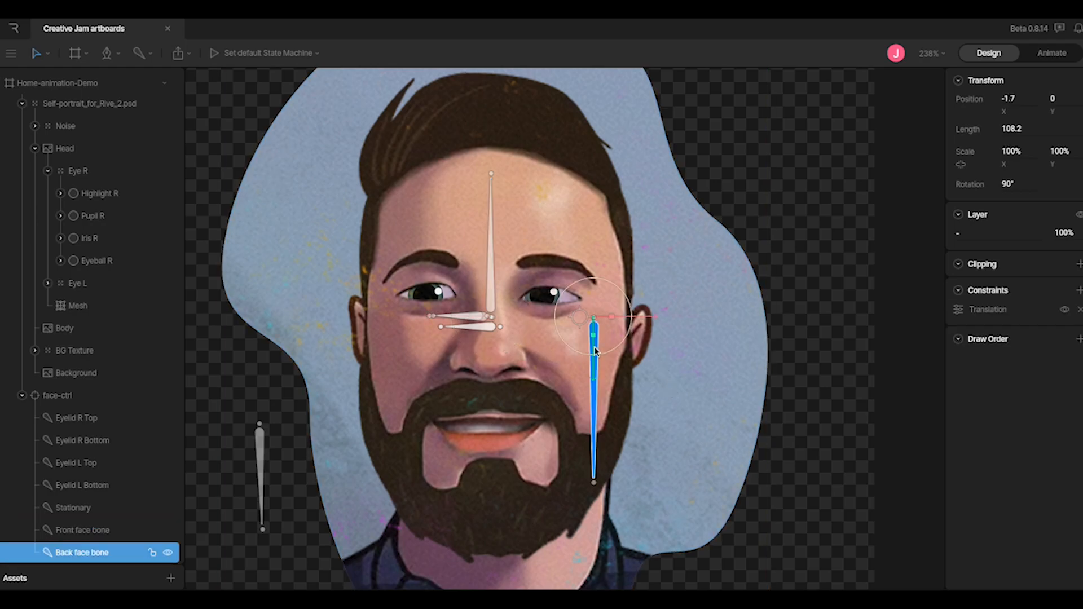
left_click(959, 310)
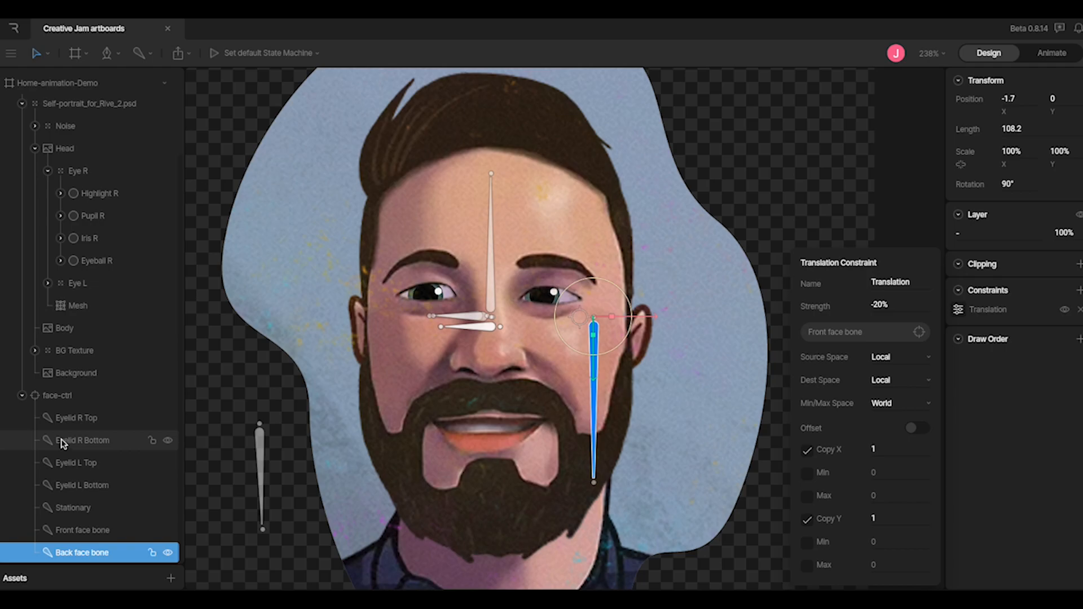
scroll(62, 443, "up", 1)
scroll(62, 442, "up", 1)
left_click(69, 238)
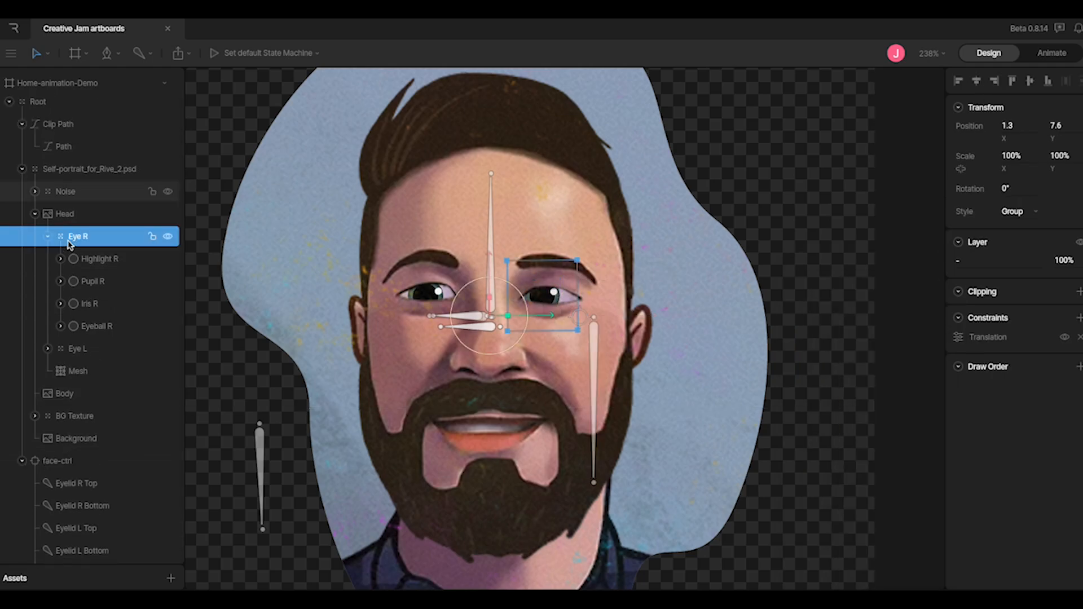
Review Eye R's Translation constraint settings, then select Noise and BG Texture and pan the artboard
left_click(958, 337)
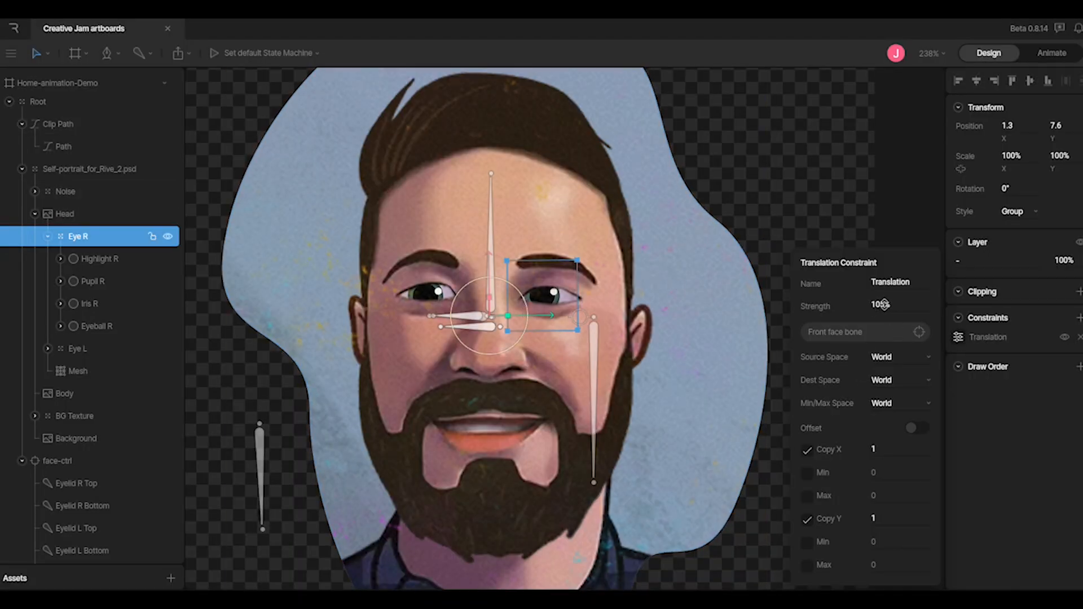
left_click(872, 190)
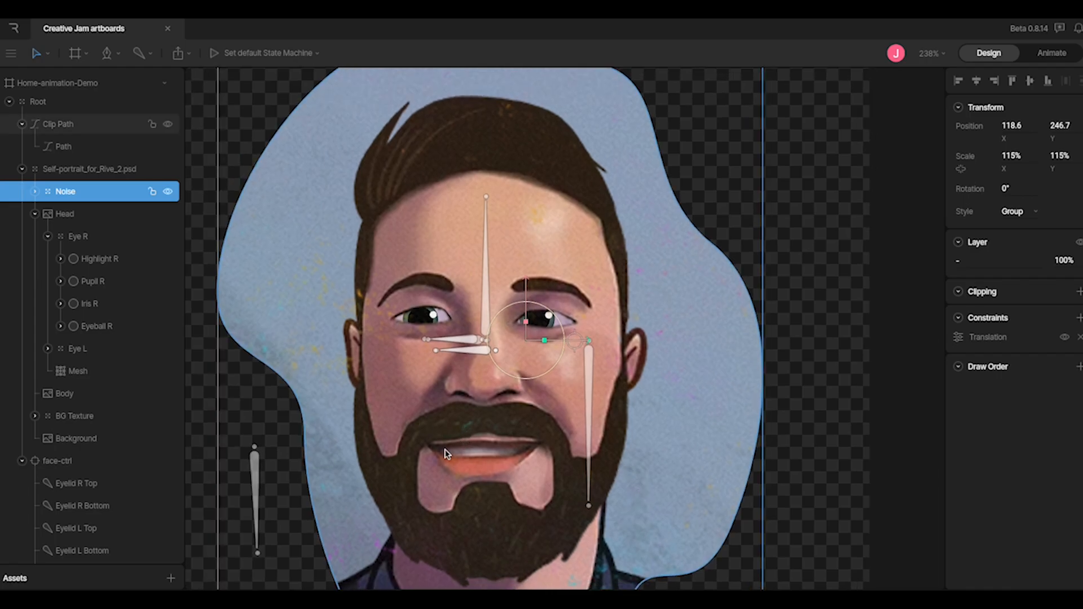
scroll(446, 451, "down", 1)
scroll(443, 452, "down", 4)
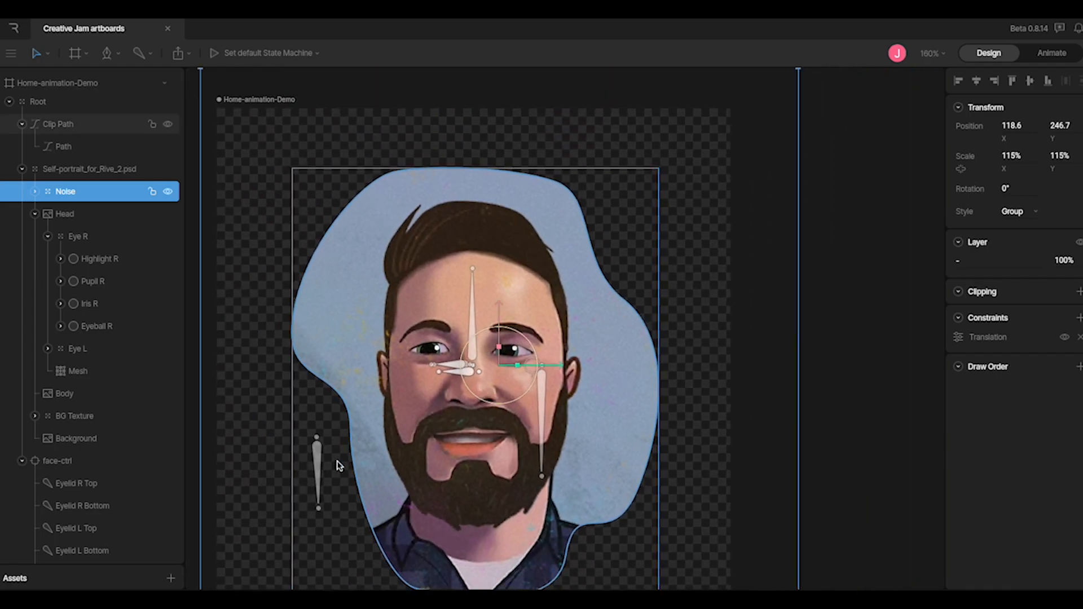
left_click(827, 416)
left_click_drag(734, 404, 784, 390)
left_click(897, 309)
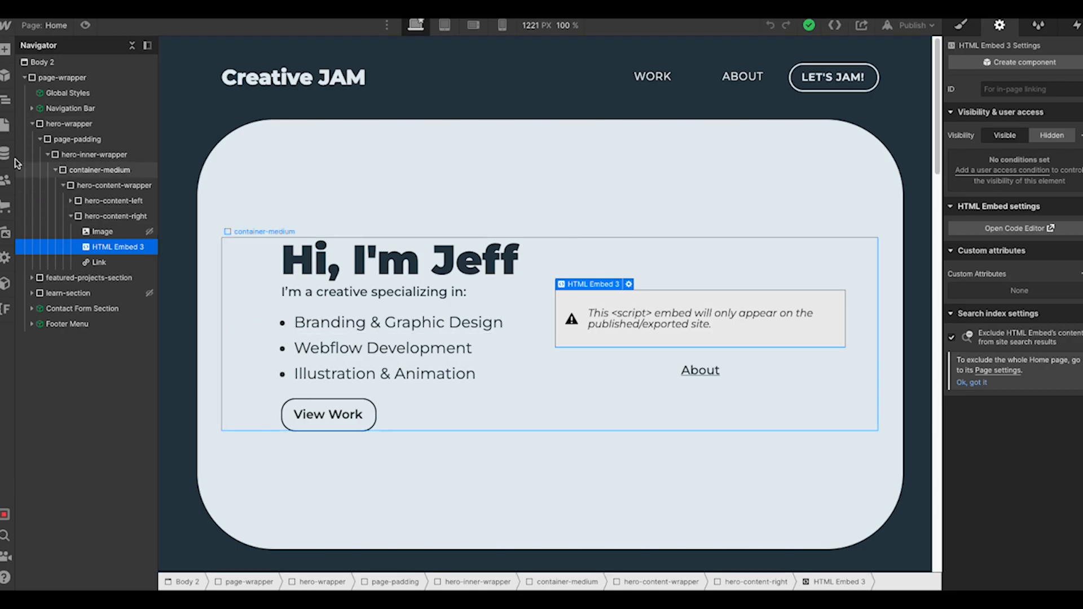
Open the Home page settings and check that the head code loads the Rive canvas runtime script
left_click(7, 127)
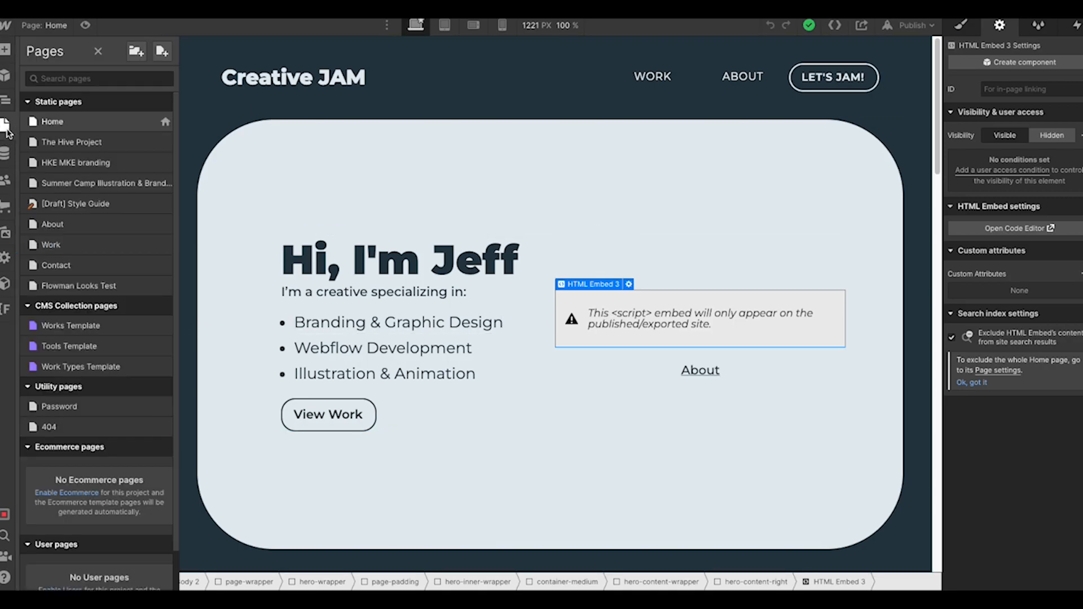
left_click(163, 121)
scroll(280, 332, "down", 10)
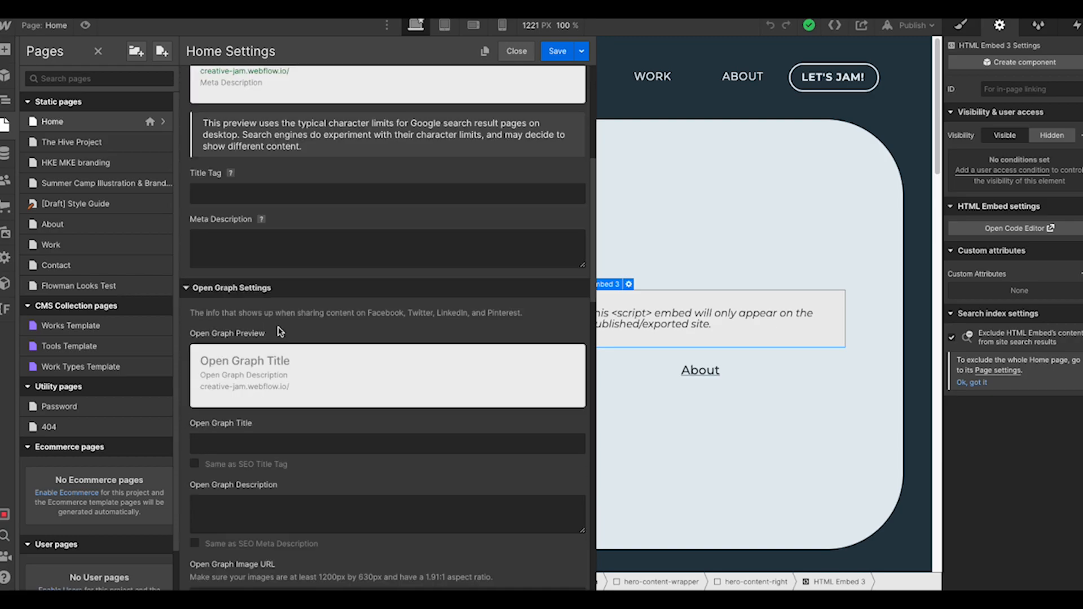
scroll(280, 331, "down", 3)
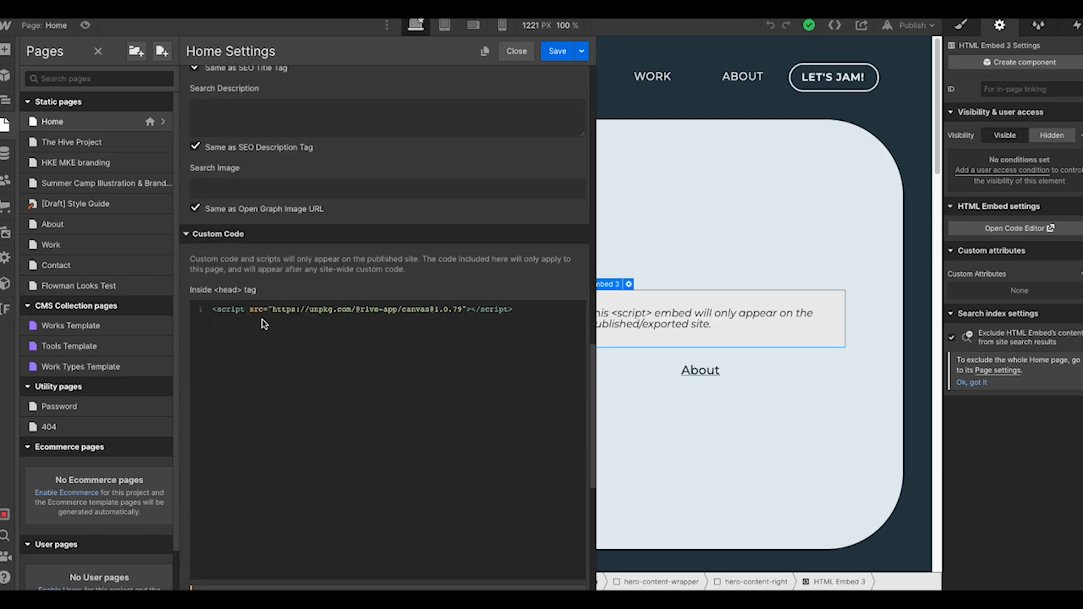
left_click_drag(215, 311, 523, 315)
left_click(523, 315)
left_click_drag(212, 309, 515, 310)
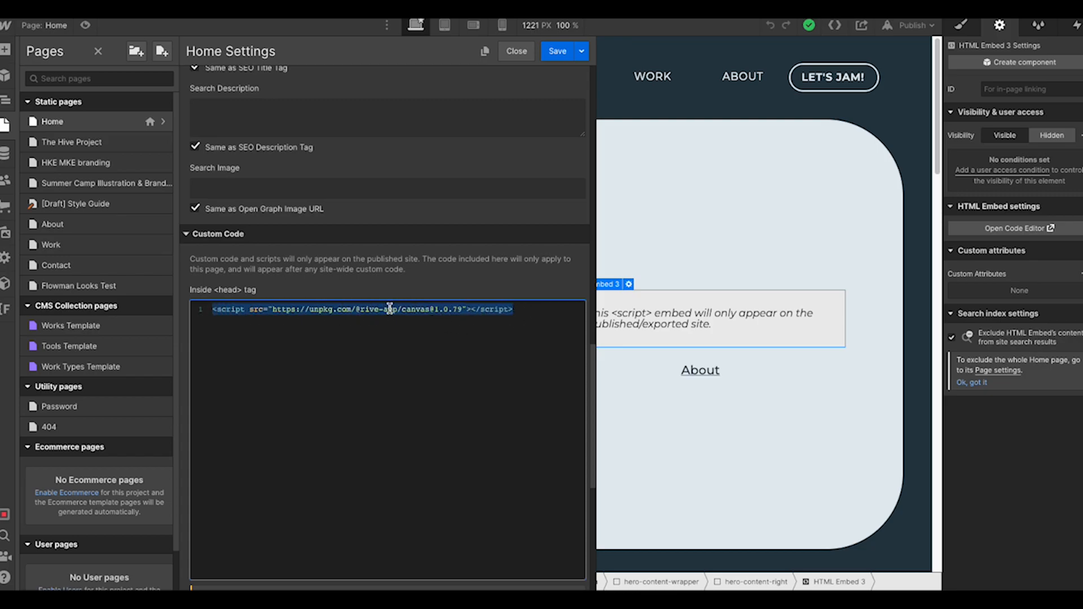
left_click(504, 339)
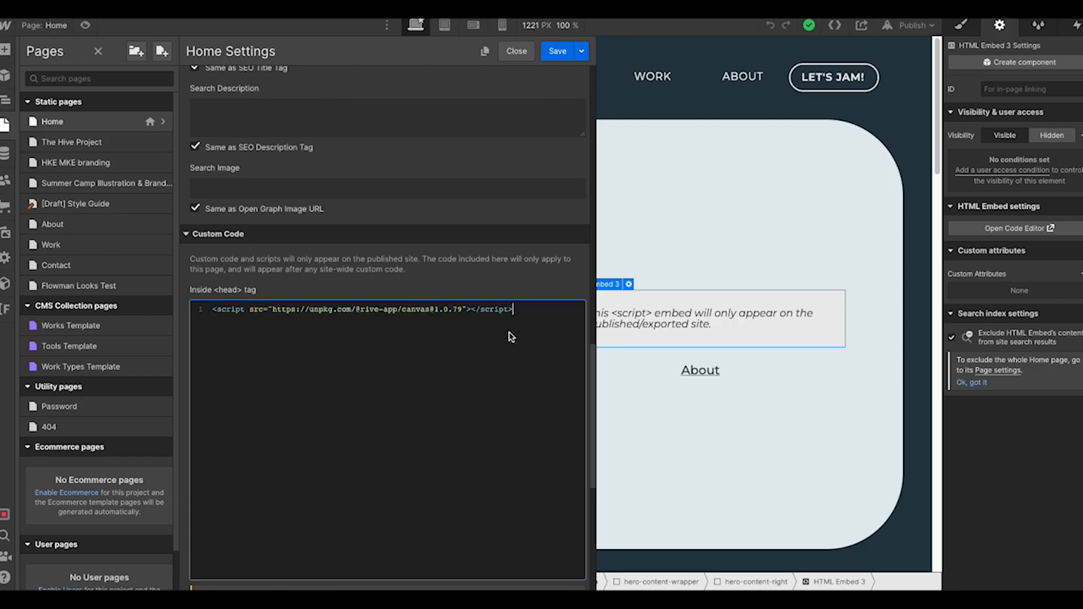
Save the Home page settings and open the hero's HTML Embed 3 code
left_click(557, 51)
left_click(516, 51)
key("z")
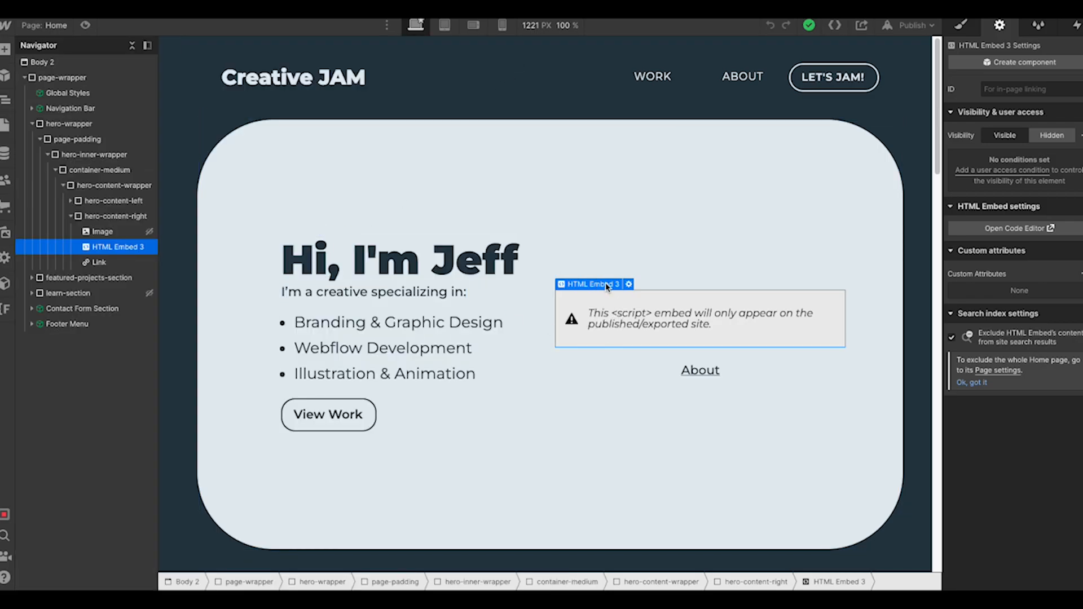
left_click(628, 285)
scroll(524, 278, "up", 5)
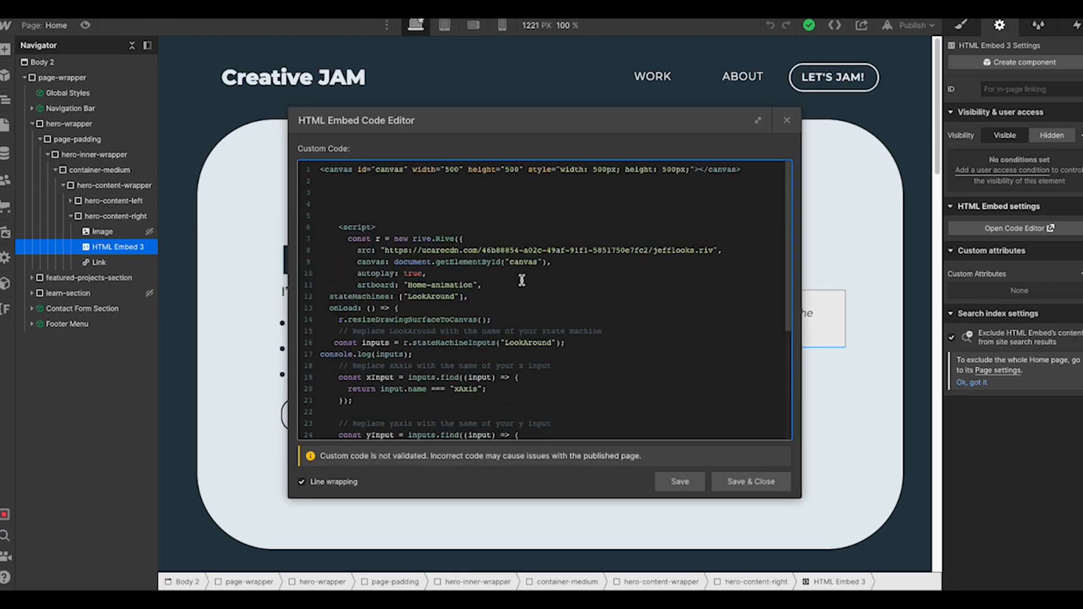
Review the canvas tag's 500 width and height values and its inline size style
left_click_drag(326, 171, 410, 170)
left_click(352, 182)
left_click(449, 169)
left_click(505, 170)
left_click_drag(531, 170, 689, 173)
left_click(580, 181)
left_click_drag(533, 169, 564, 170)
left_click(672, 170)
left_click_drag(593, 168, 677, 174)
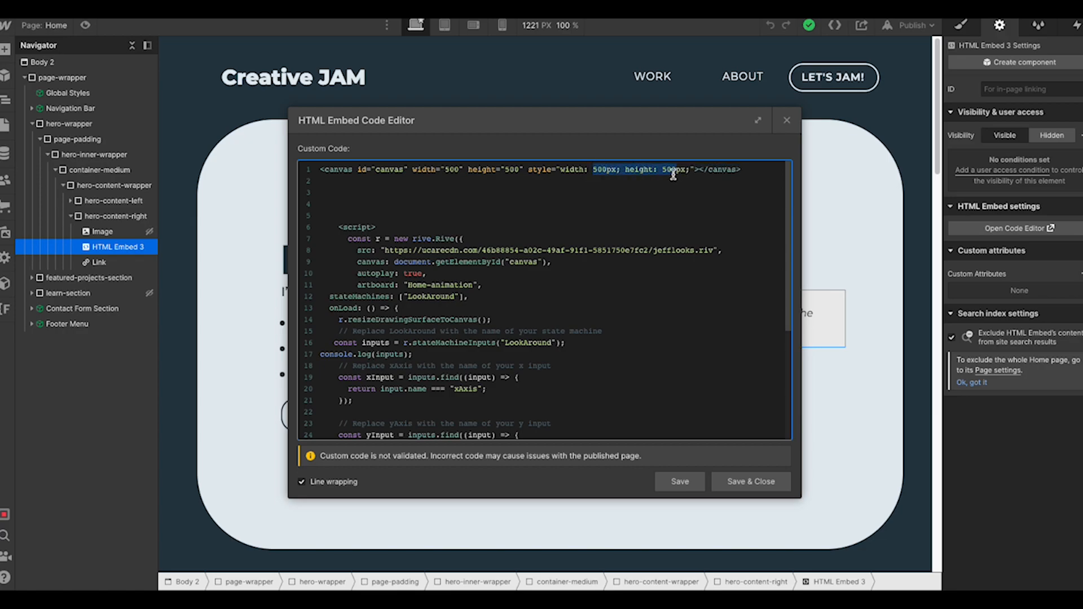
left_click(561, 174)
left_click(498, 181)
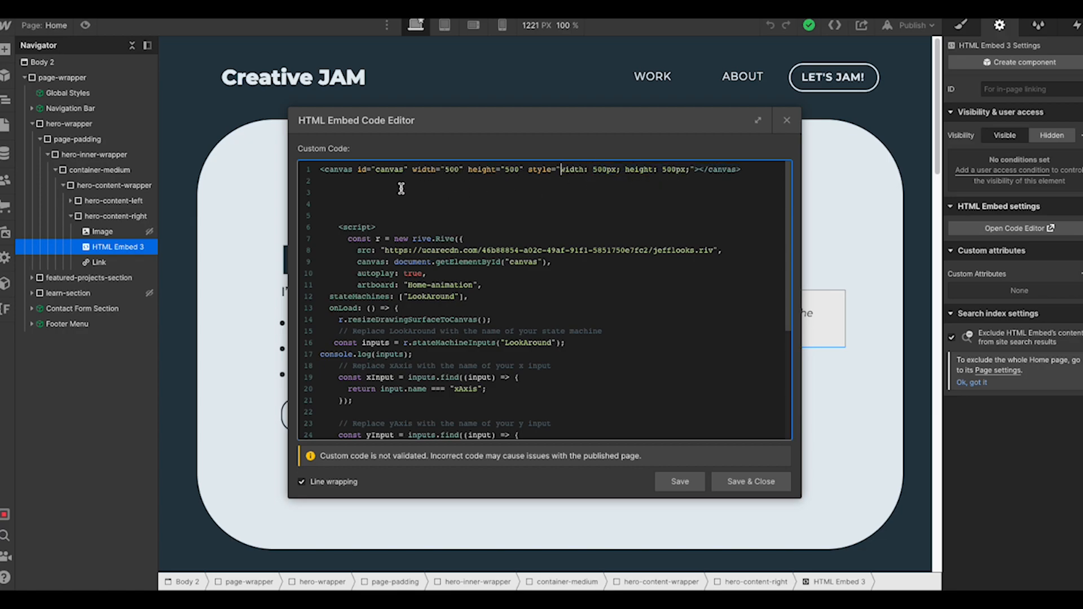
Review the rive.Rive script, including the .riv file URL and canvas line
scroll(342, 232, "down", 1)
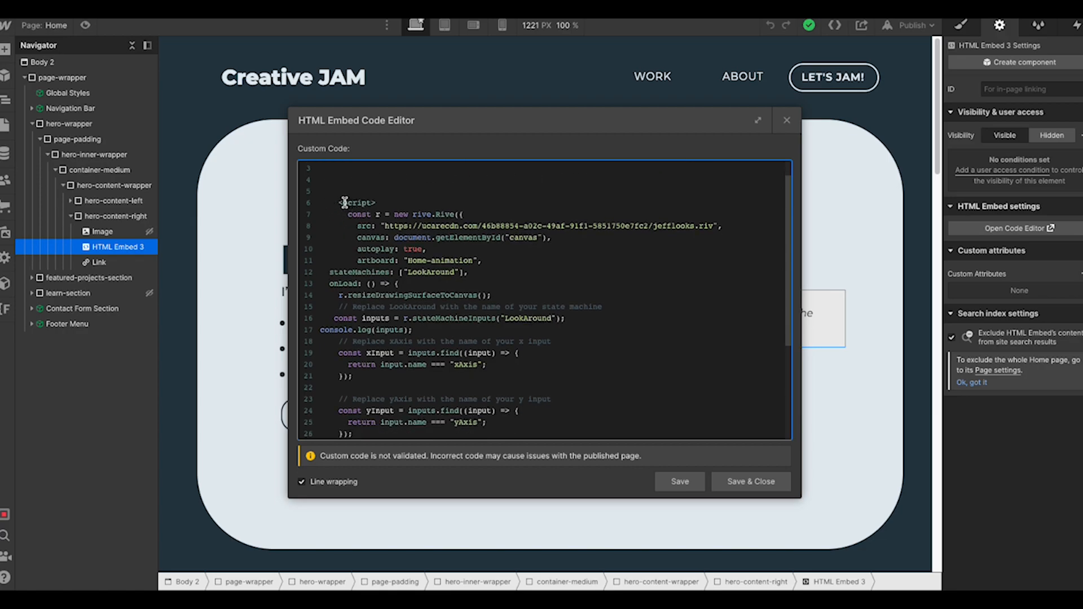
left_click_drag(341, 202, 350, 227)
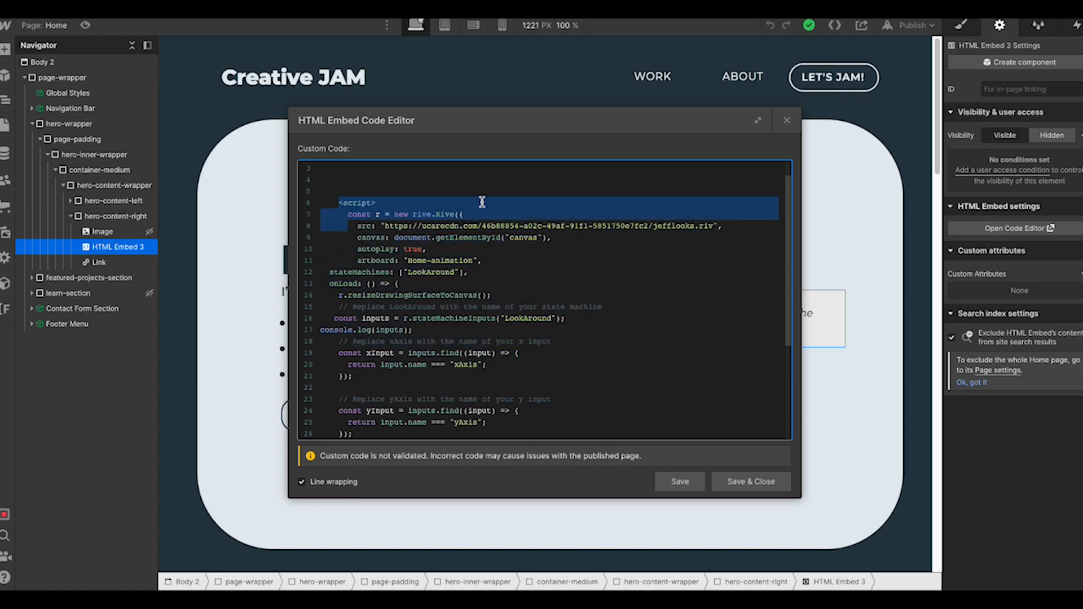
scroll(435, 205, "down", 2)
scroll(442, 237, "down", 3)
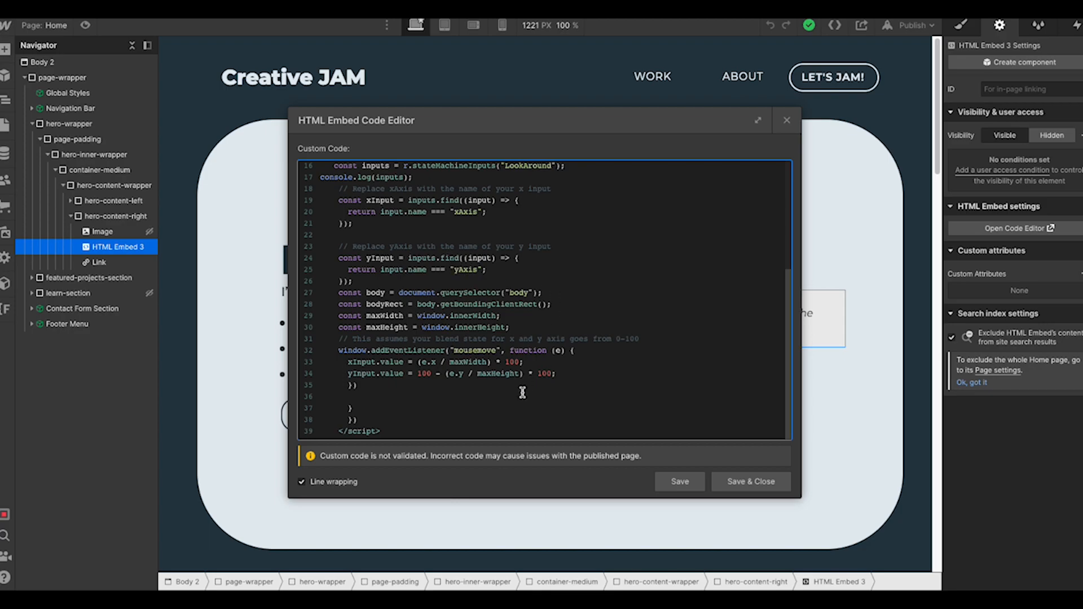
scroll(397, 355, "up", 5)
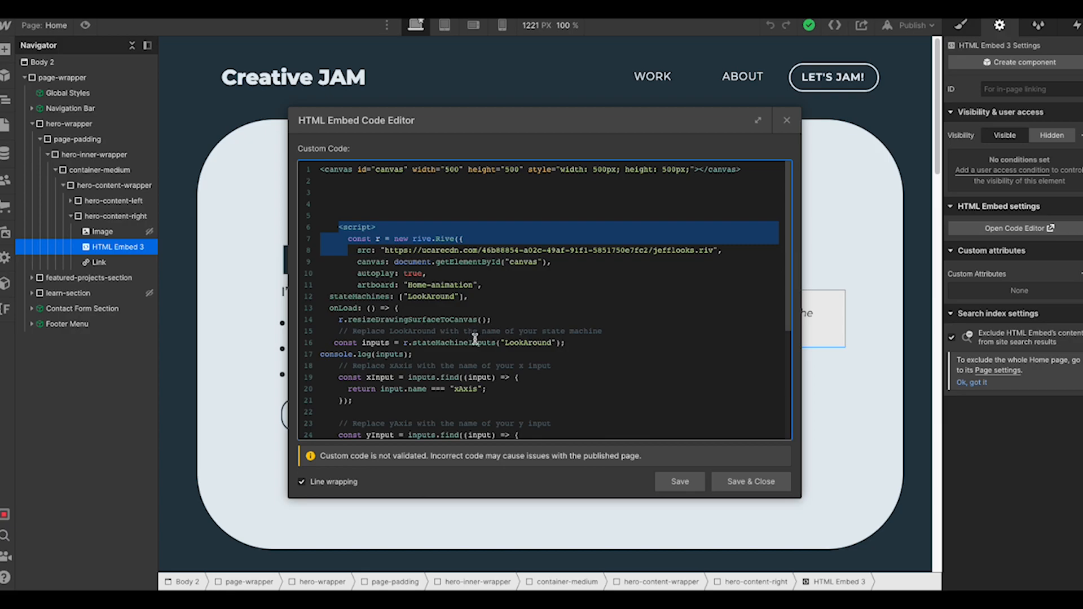
scroll(472, 332, "down", 2)
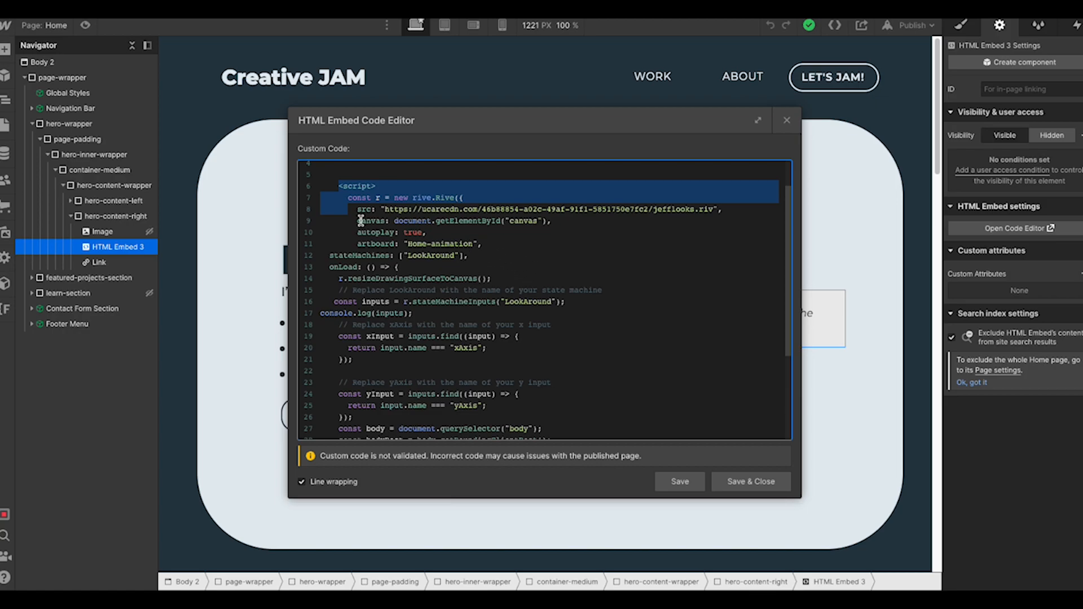
left_click(334, 221)
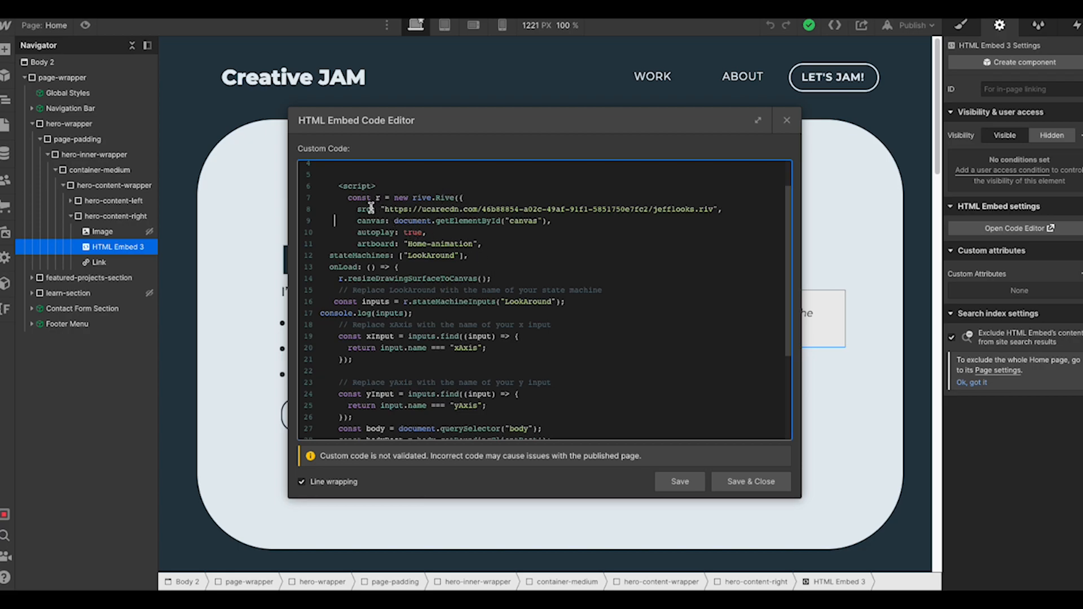
left_click_drag(386, 209, 606, 214)
left_click(539, 196)
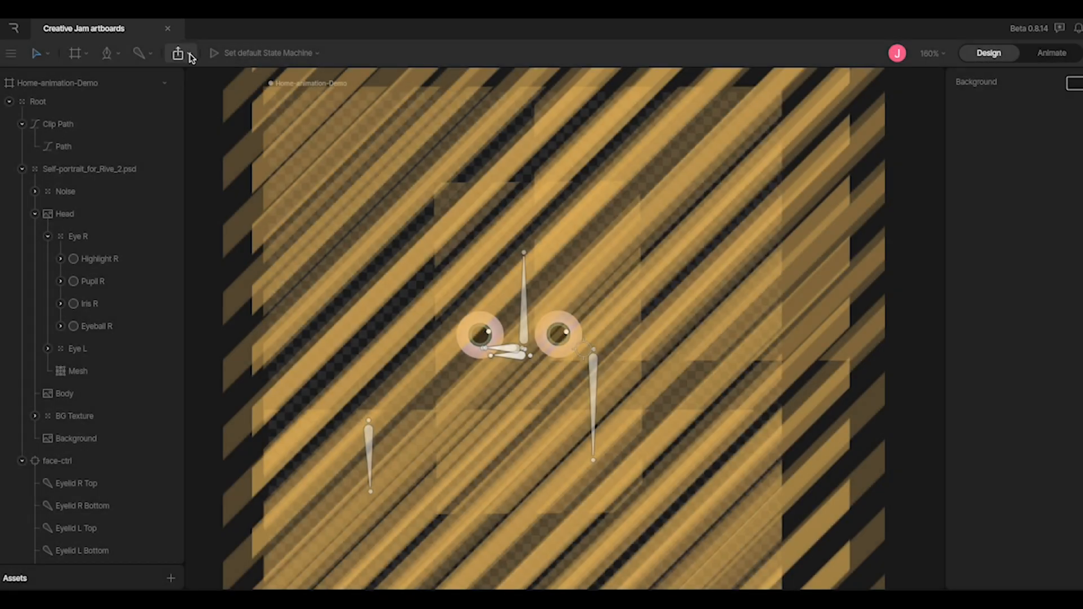
Generate a share link for Home-animation-Demo with LookAround and select its embed code
left_click(189, 56)
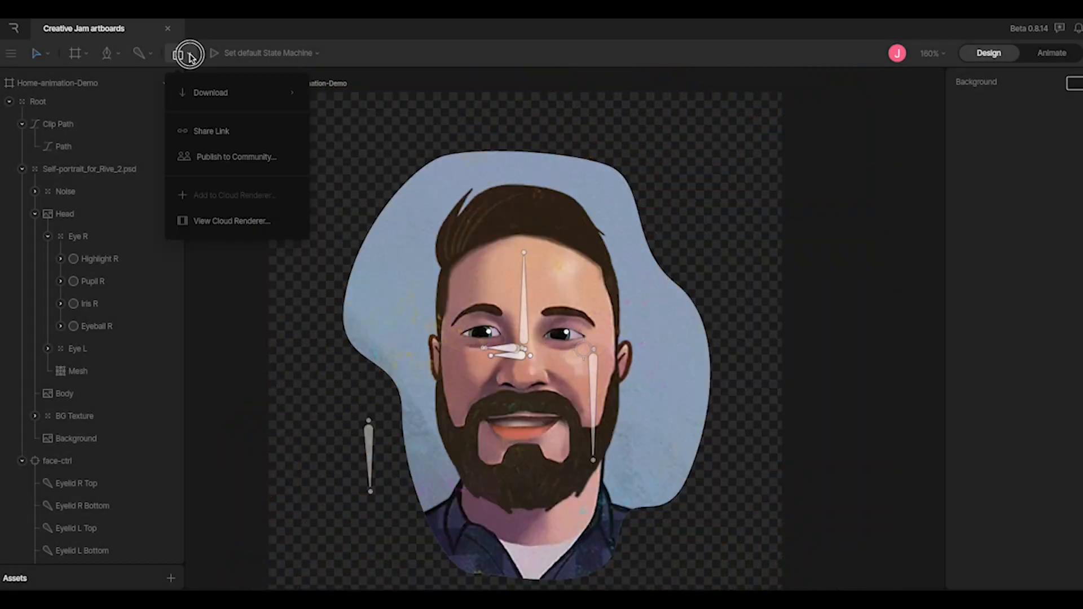
mouse_move(242, 100)
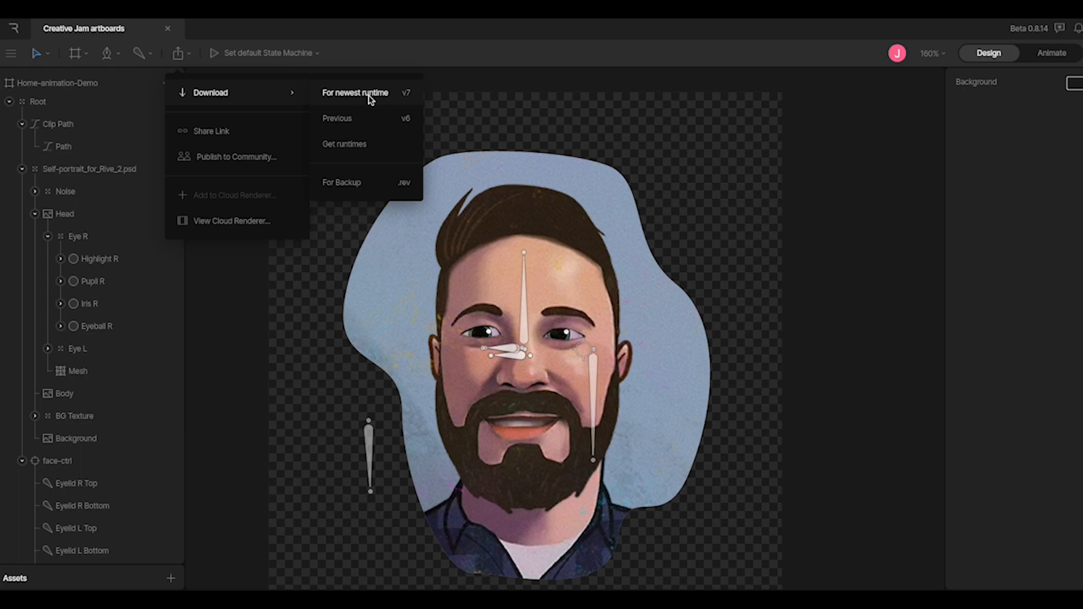
left_click(230, 132)
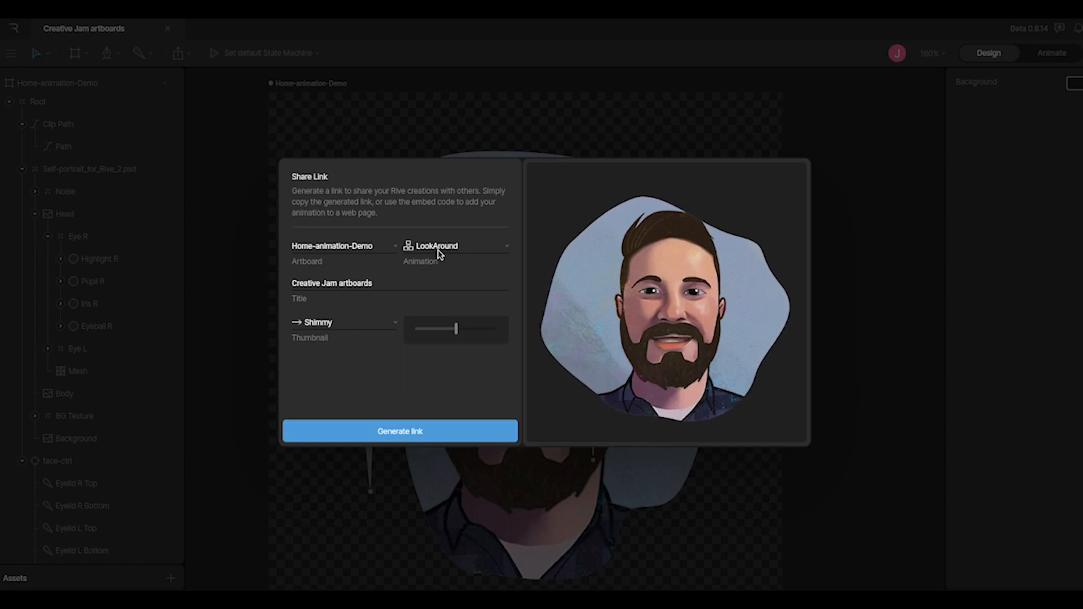
left_click(416, 434)
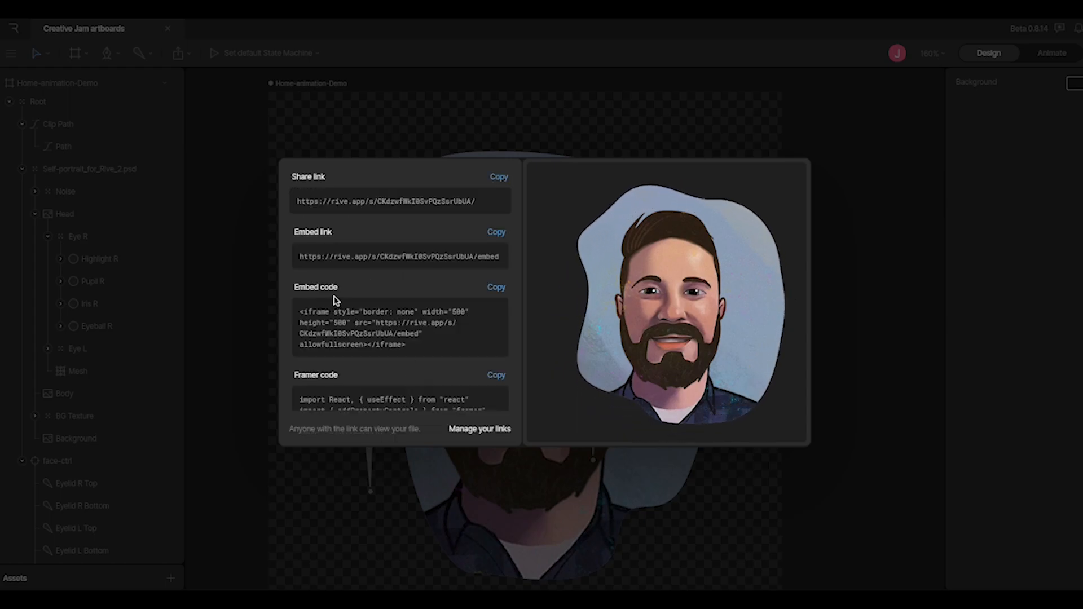
left_click(346, 323)
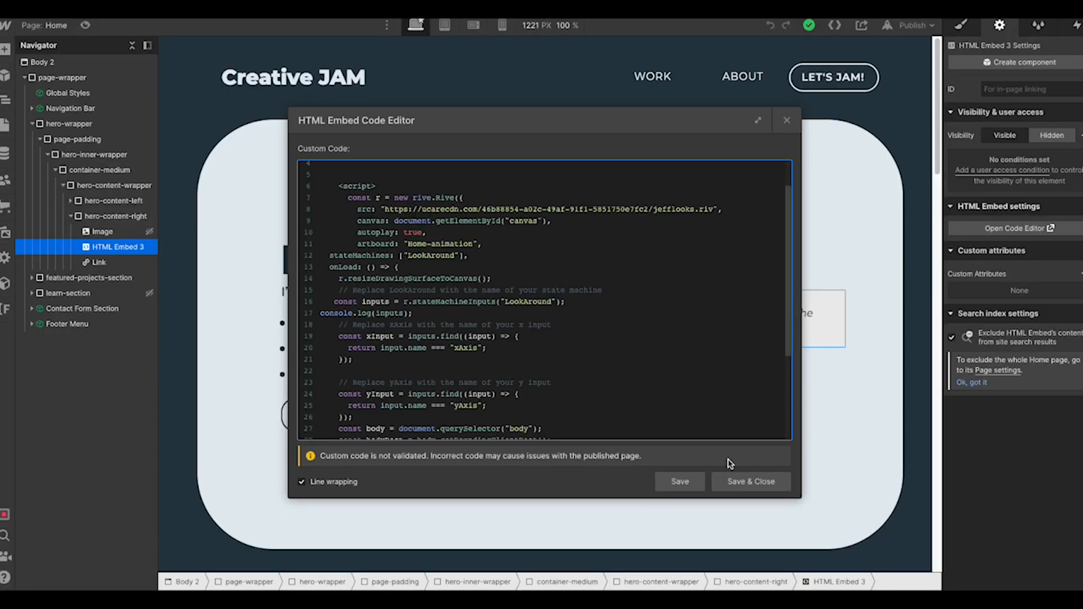
left_click(682, 483)
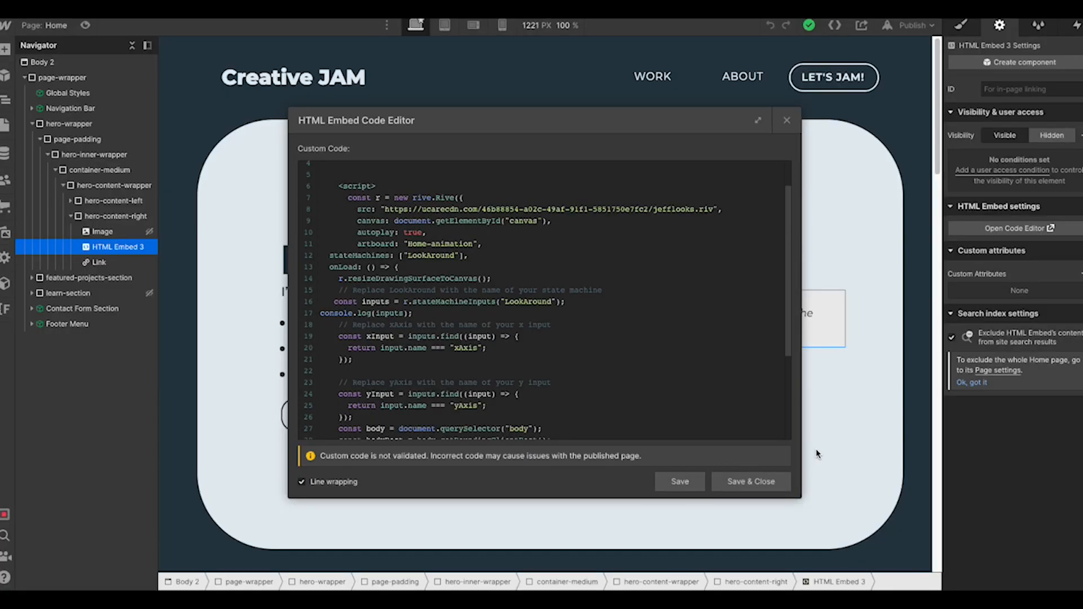
Save the pasted Rive script into the hero's HTML Embed and close the editor
scroll(767, 412, "down", 5)
left_click(751, 481)
scroll(751, 481, "down", 20)
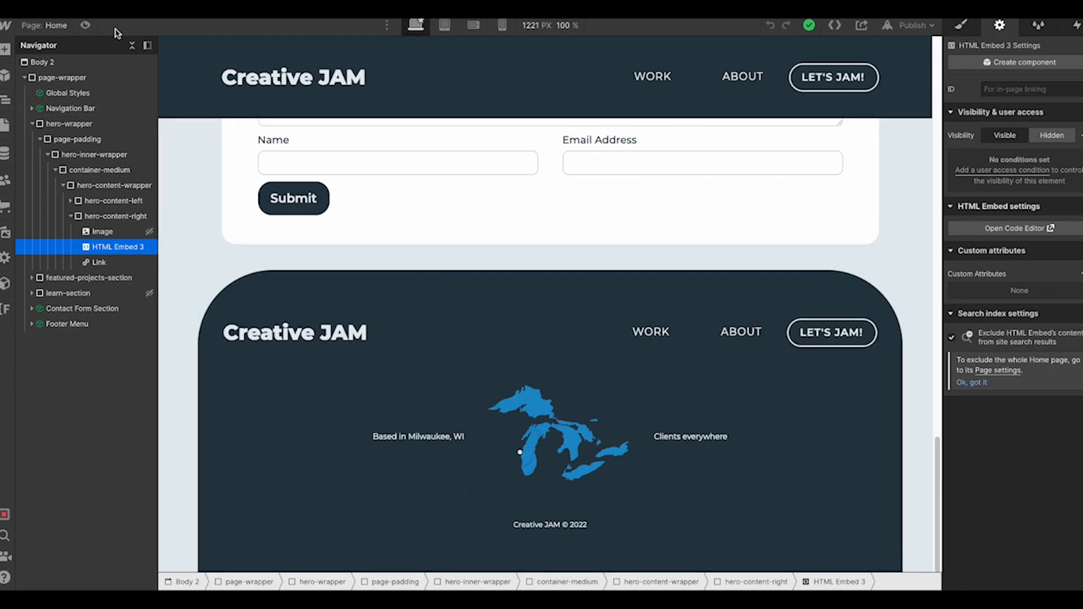
Preview the homepage, return to editing, and reopen the embed's code
left_click(85, 24)
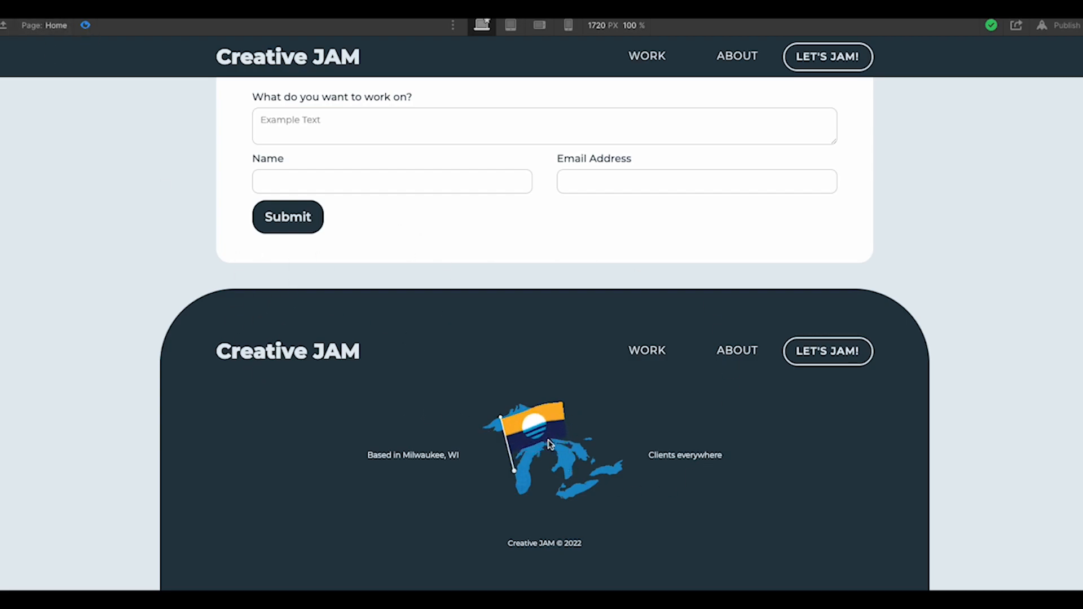
left_click(86, 26)
left_click_drag(936, 443, 938, 39)
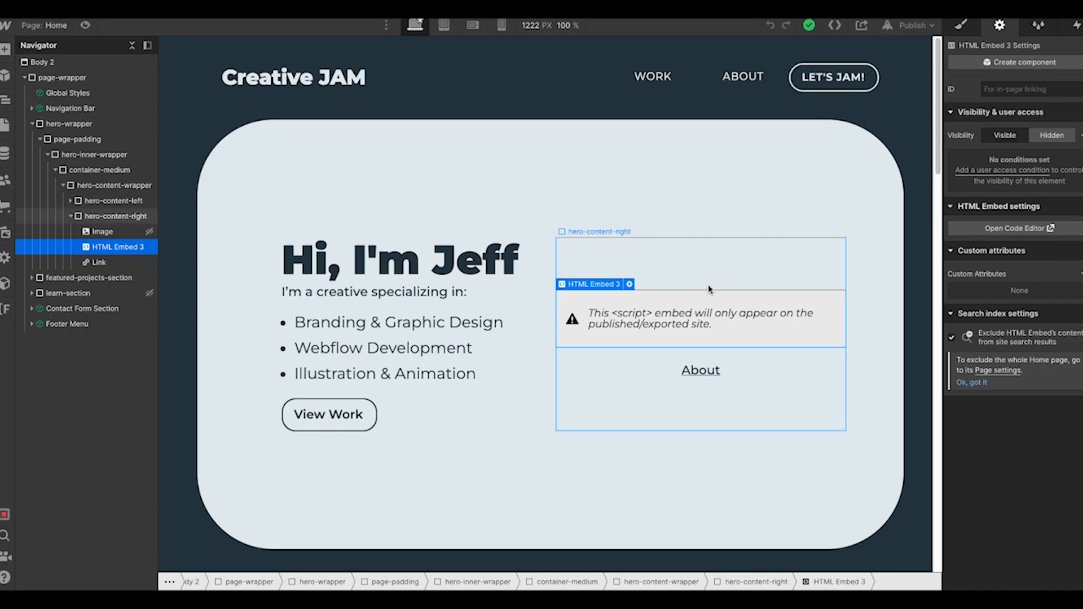
left_click(629, 285)
scroll(355, 226, "up", 3)
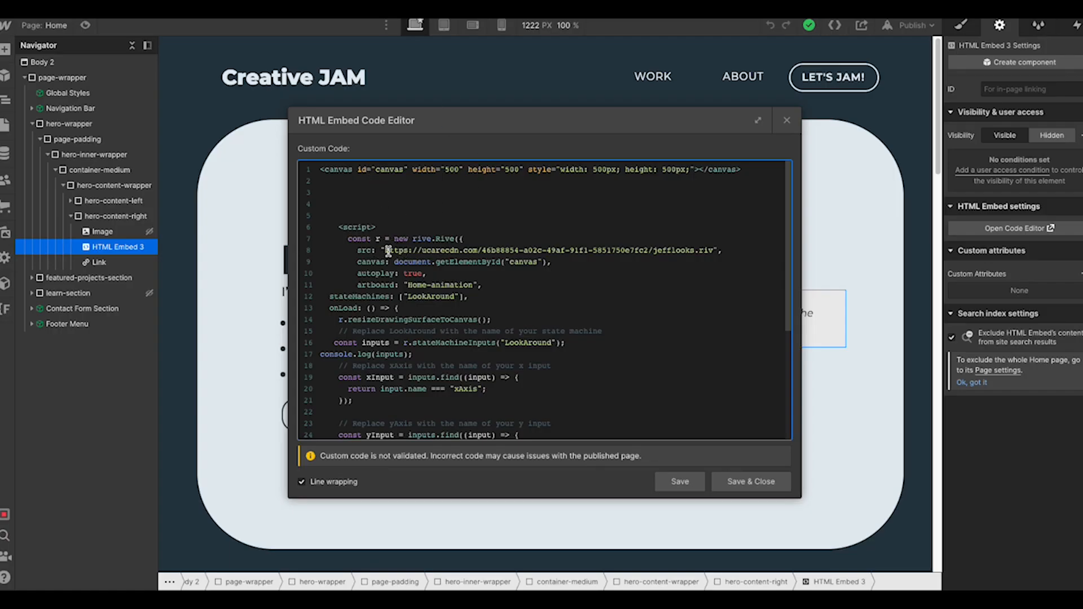
left_click_drag(388, 251, 703, 251)
left_click(704, 251)
left_click(358, 252)
left_click_drag(358, 252, 472, 285)
left_click(387, 286)
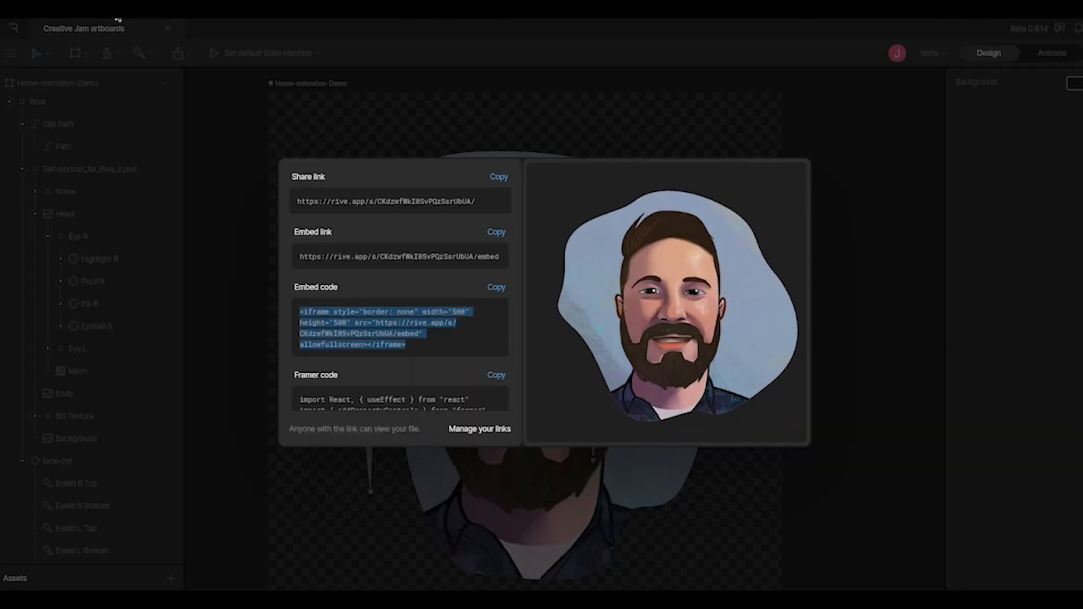
Close the Share dialog and view the Home-animation-Demo artboard in Animate mode
left_click(555, 113)
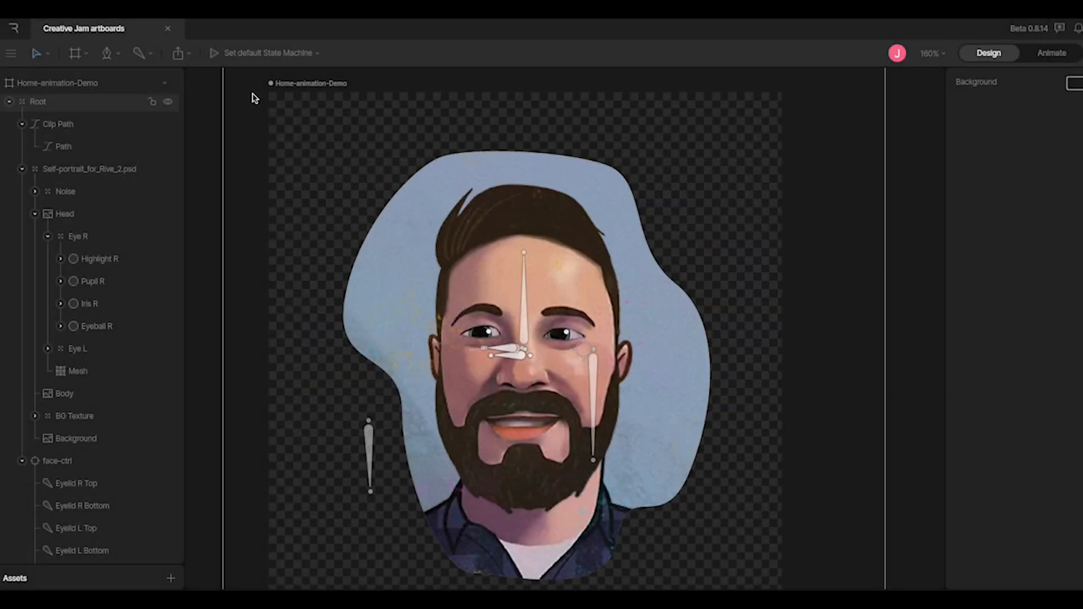
left_click(286, 85)
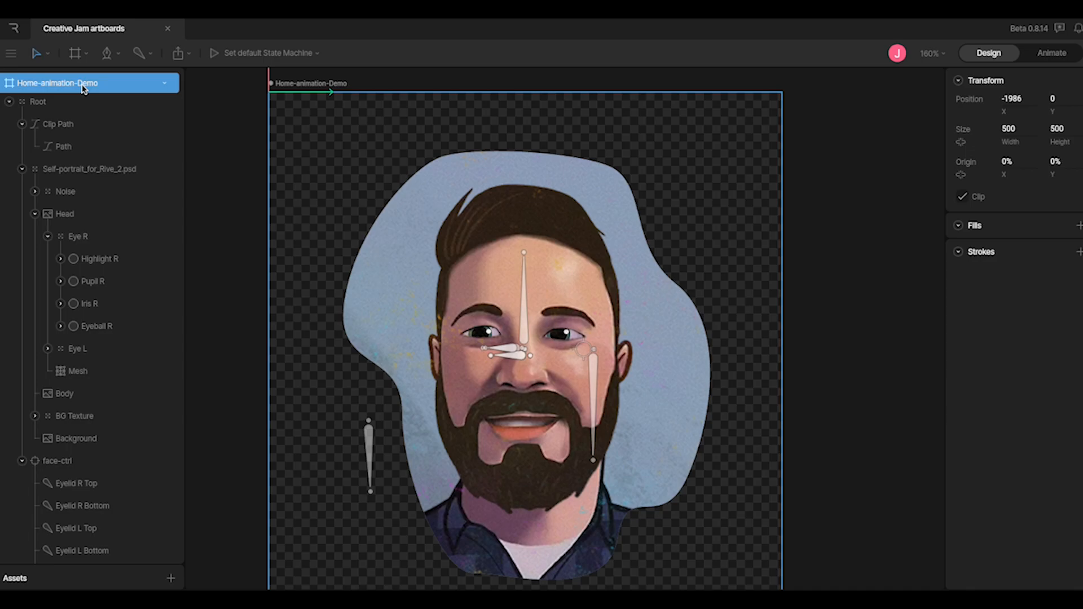
left_click(1053, 52)
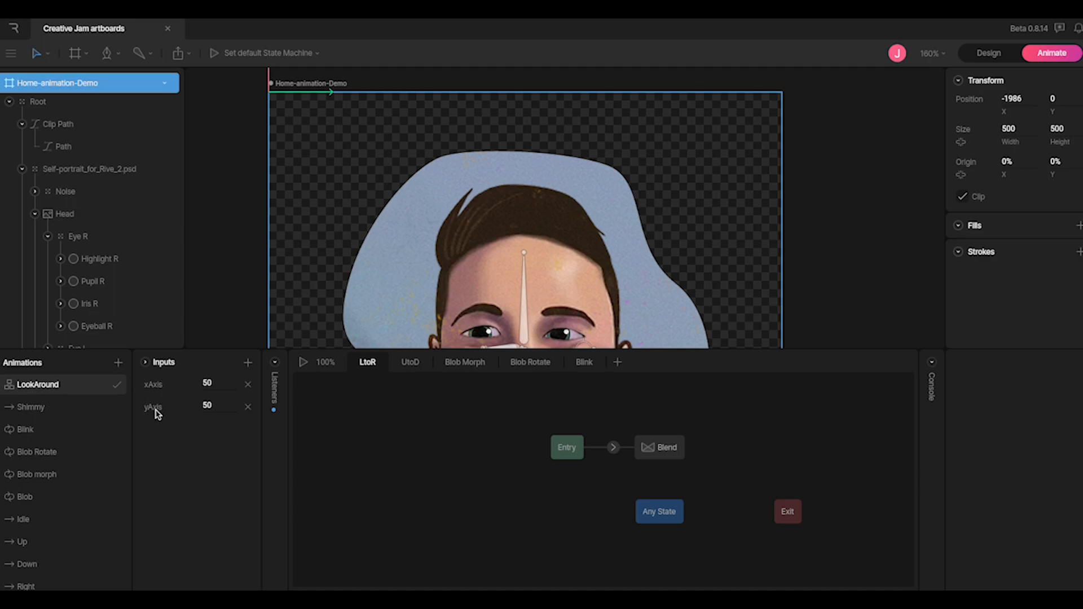
Add a test Number input to LookAround, then delete it, leaving xAxis and yAxis
left_click(248, 362)
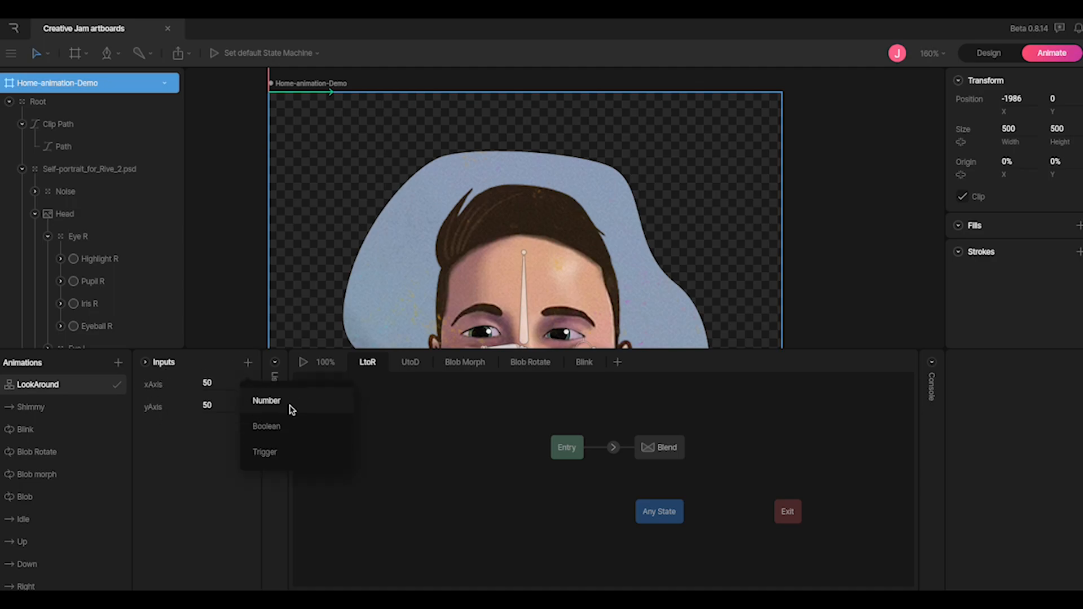
left_click(291, 406)
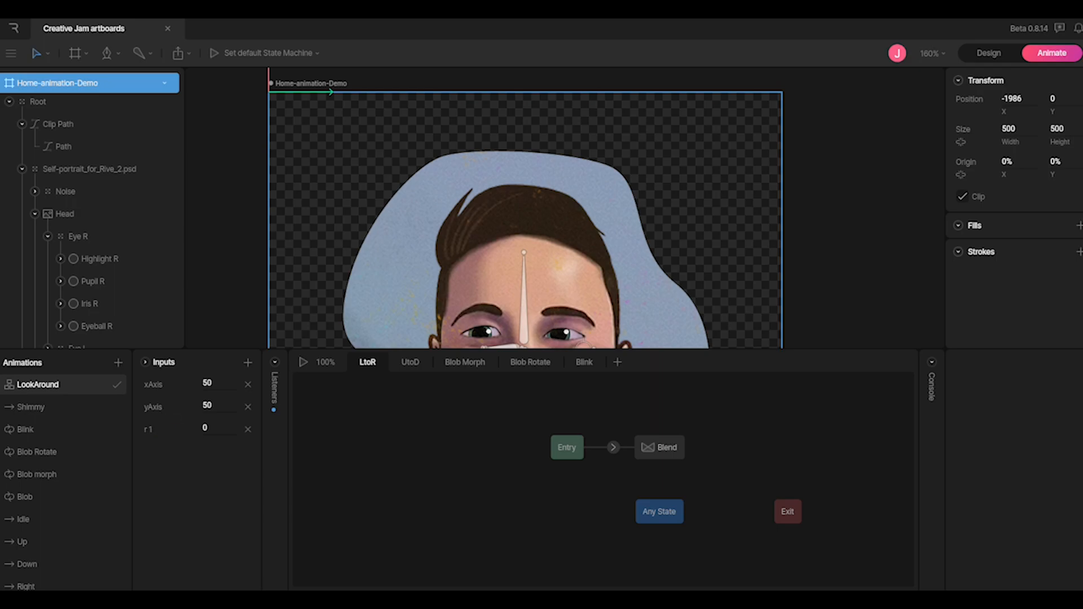
left_click(169, 431)
left_click(248, 429)
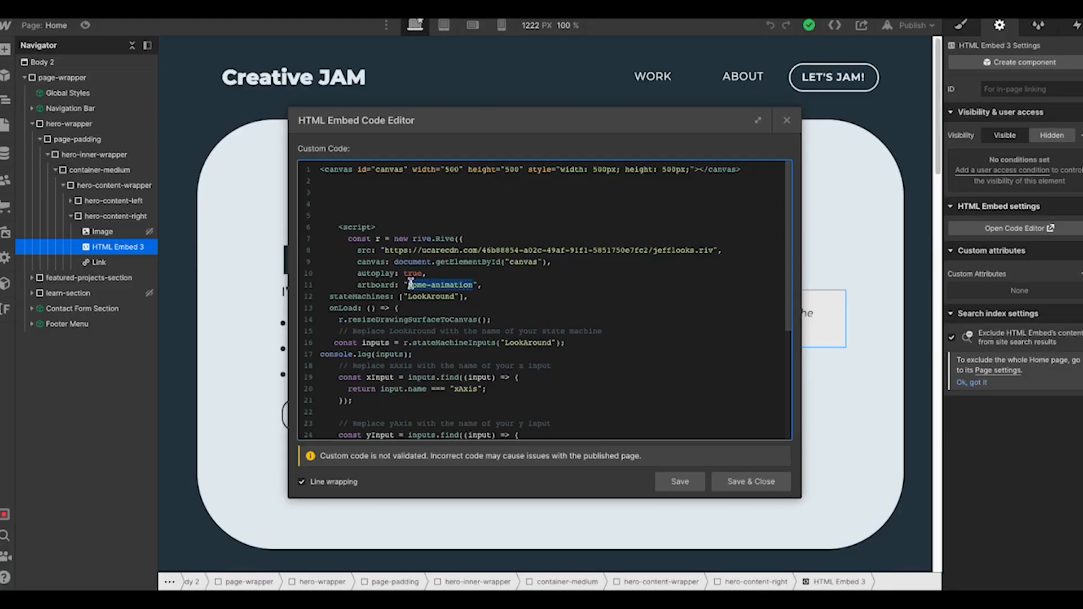
left_click(408, 297)
left_click_drag(408, 296, 450, 296)
left_click(508, 308)
scroll(446, 305, "down", 5)
scroll(451, 290, "up", 2)
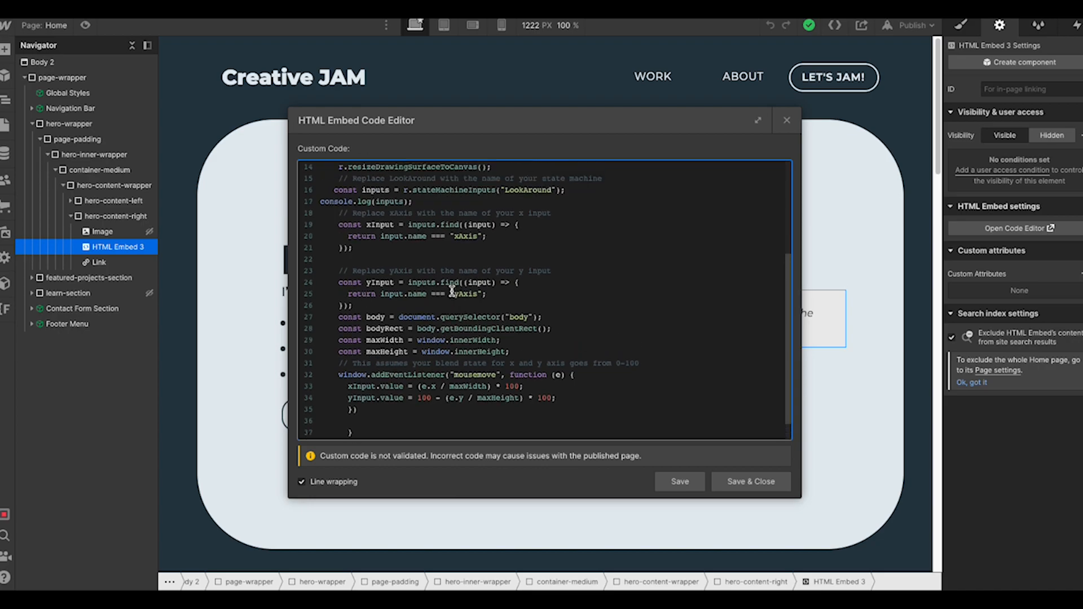
left_click_drag(507, 206, 551, 207)
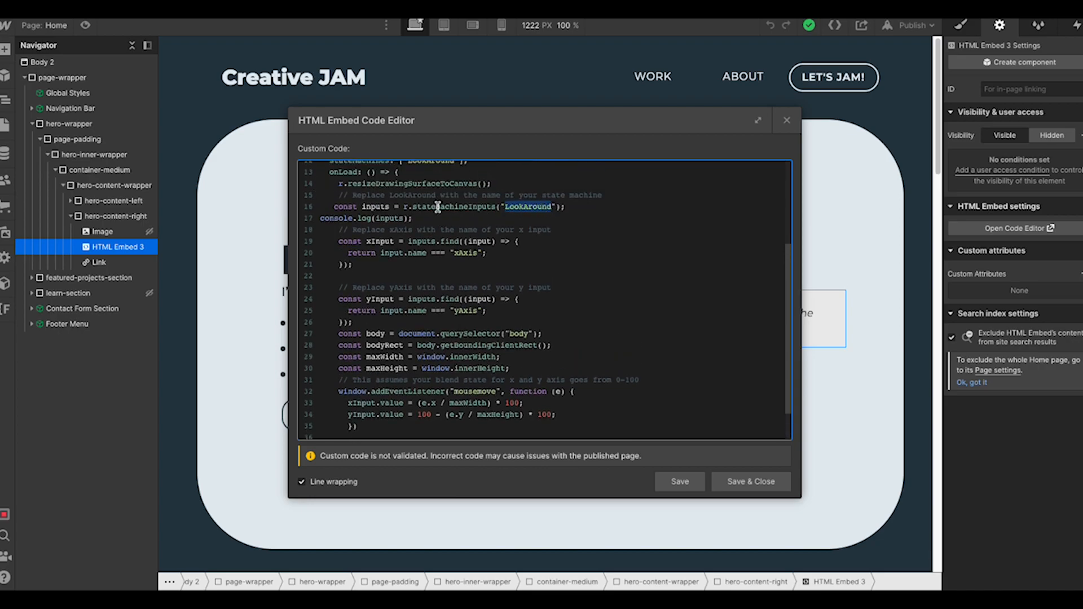
left_click(488, 253)
left_click_drag(455, 253, 479, 253)
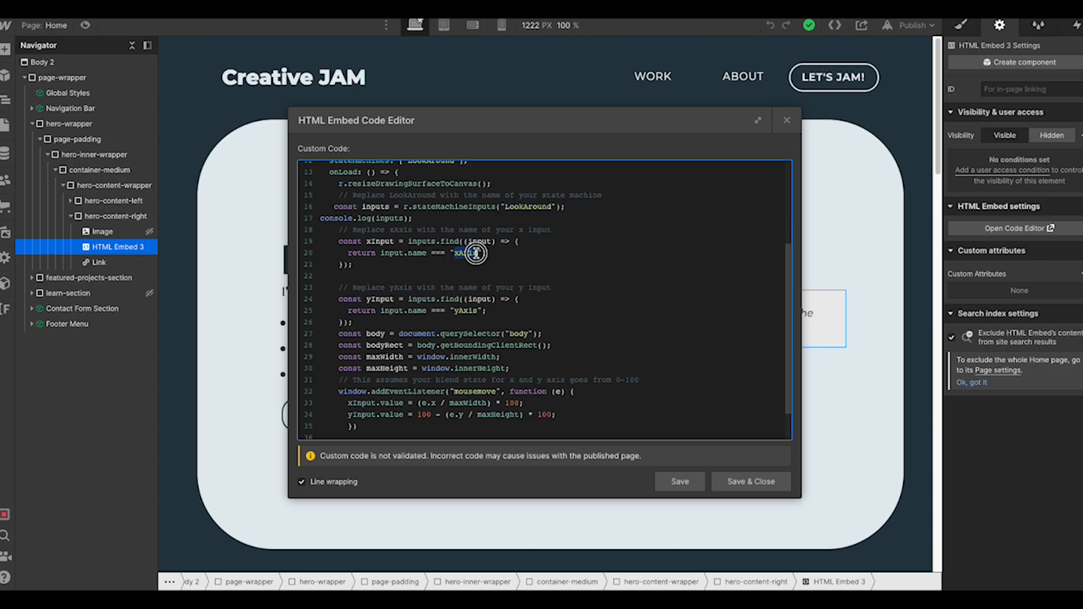
scroll(509, 280, "down", 1)
left_click(455, 304)
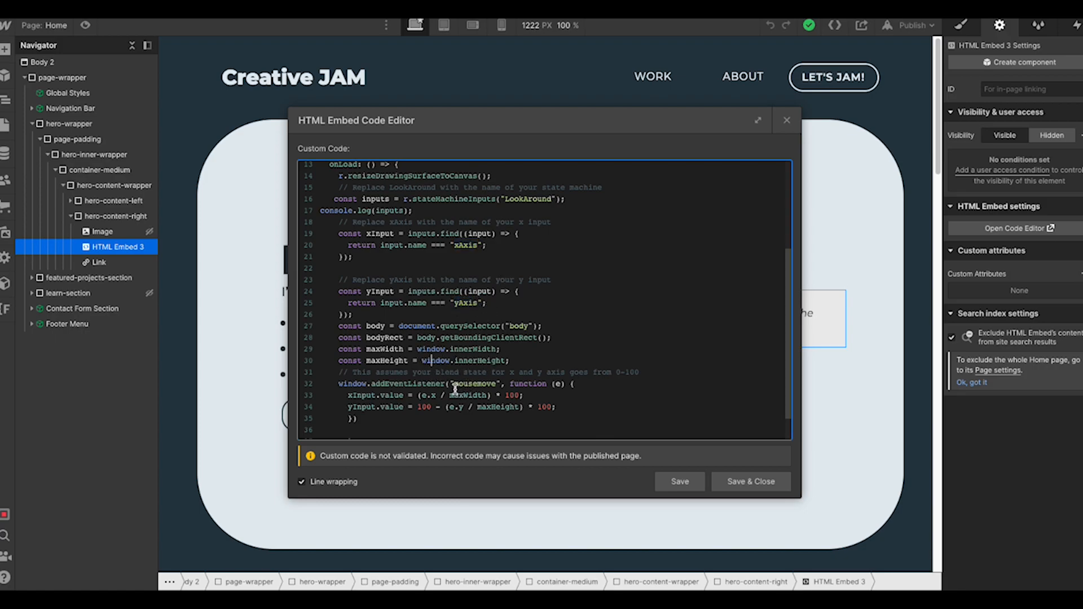
double_click(474, 350)
left_click(514, 361)
scroll(431, 397, "down", 1)
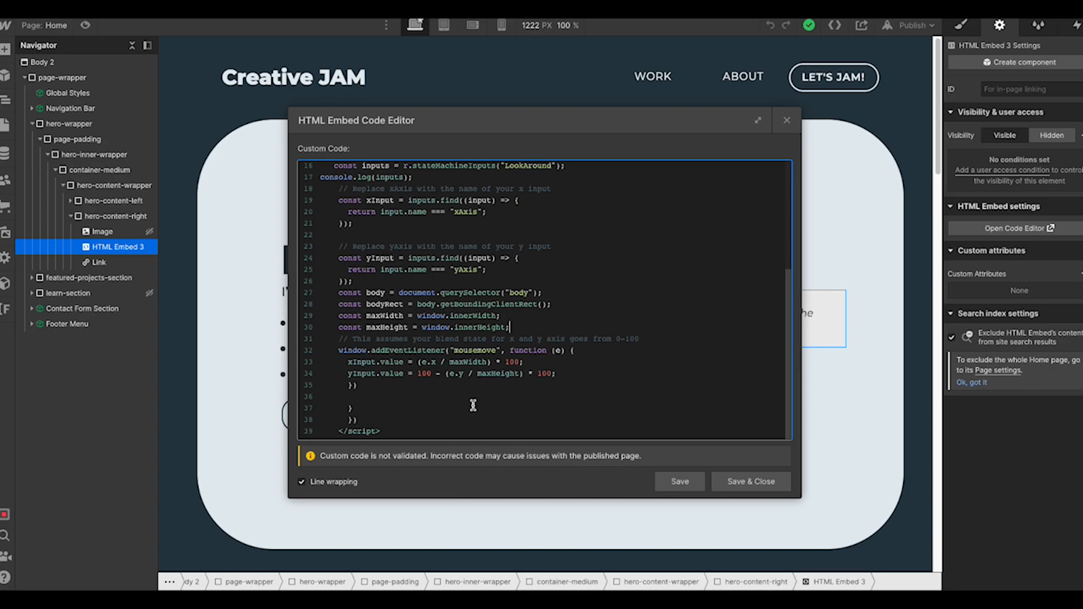
scroll(474, 407, "up", 5)
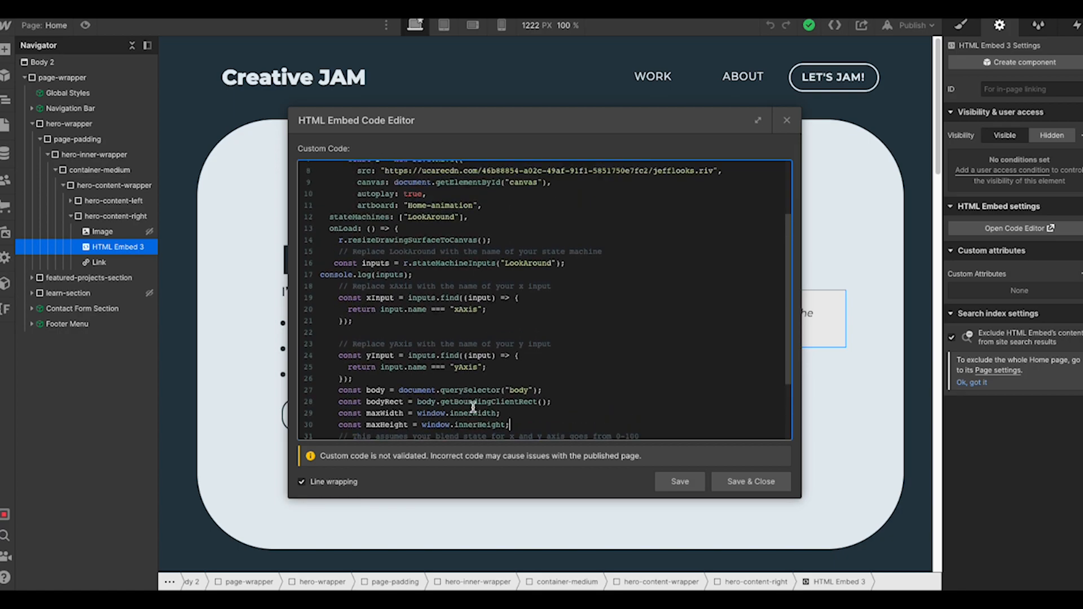
scroll(473, 407, "up", 2)
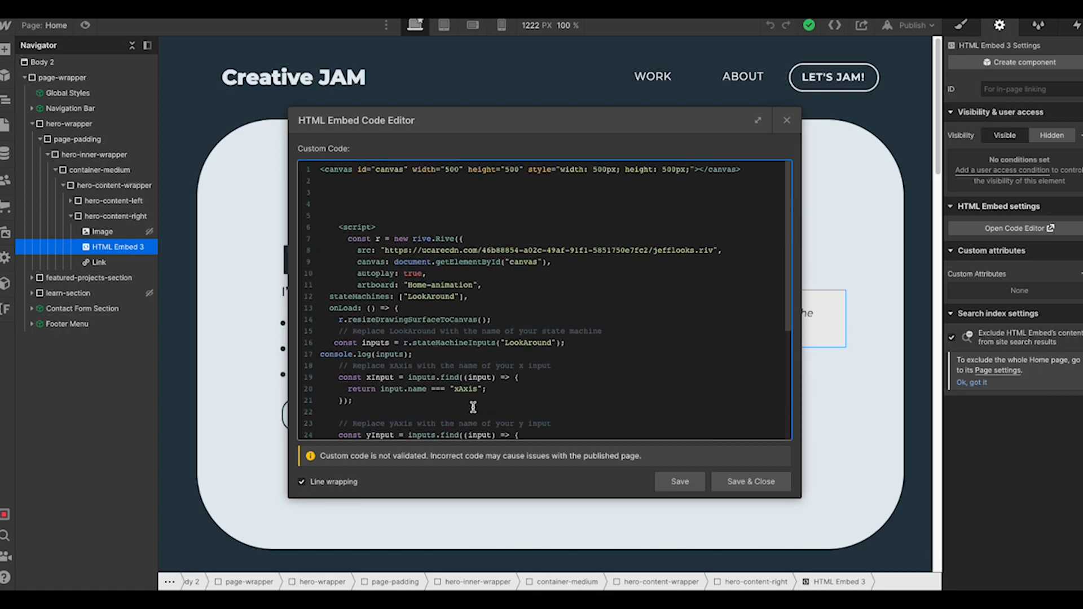
left_click_drag(411, 285, 472, 285)
left_click(410, 296)
scroll(506, 368, "down", 5)
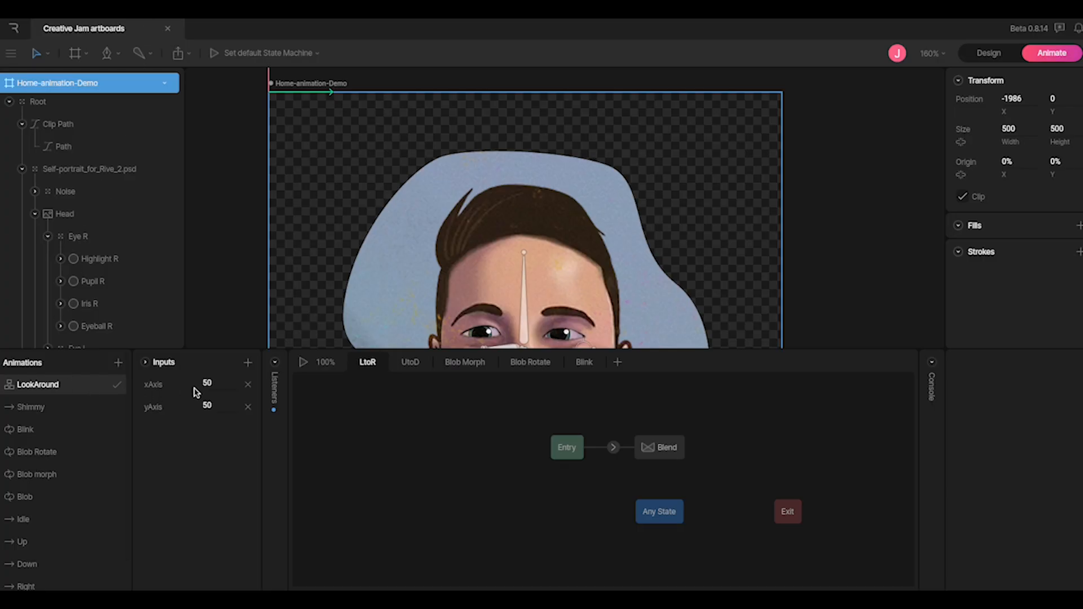
Inspect the LookAround blend state: xAxis blends Left at 0 and Right at 100
left_click(658, 447)
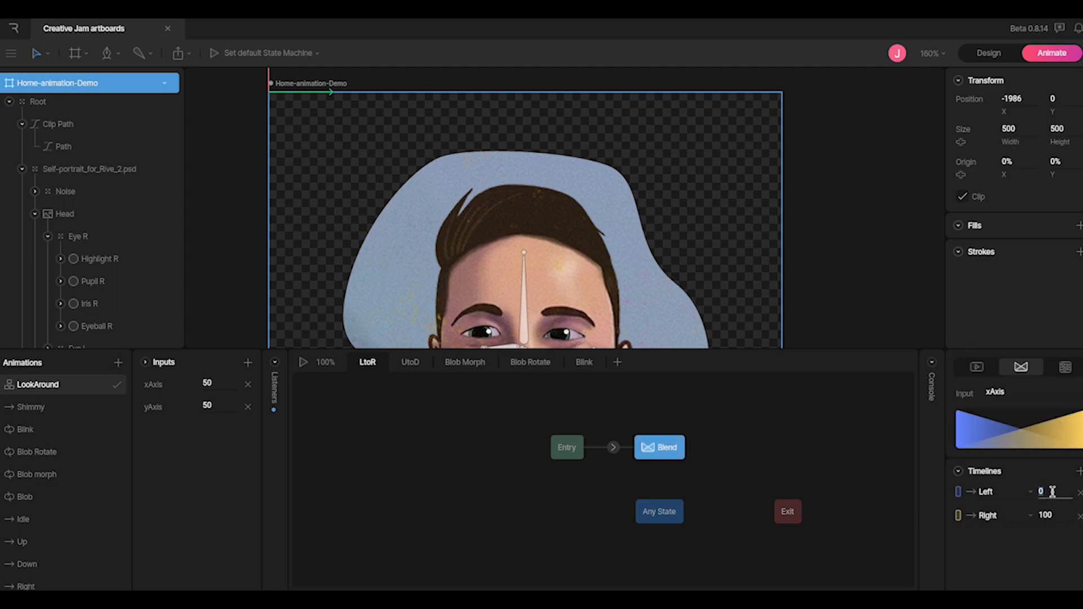
left_click(1046, 515)
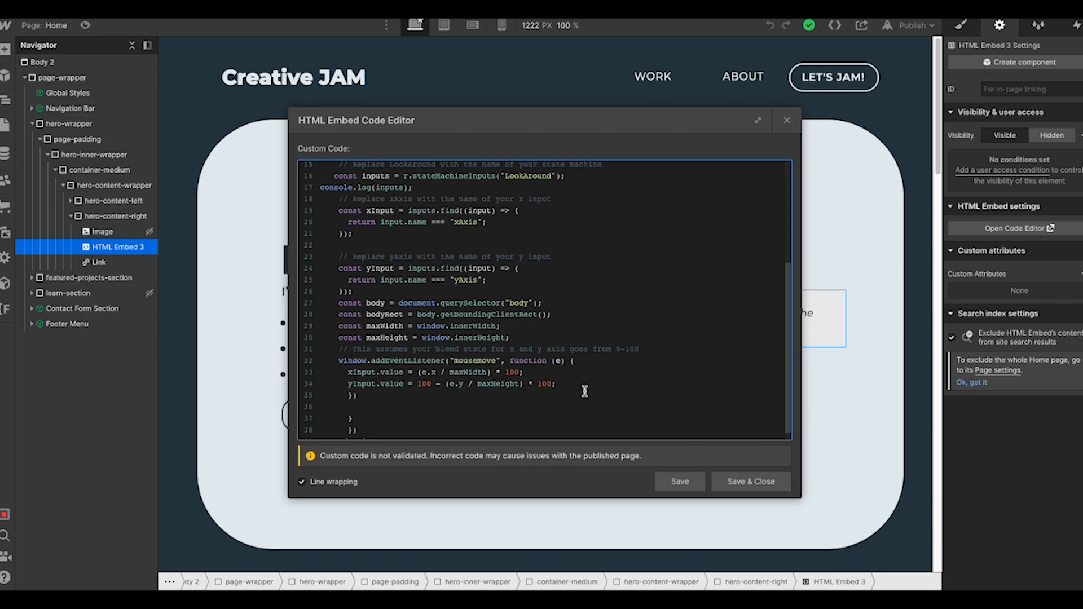
Save the finished embed script, then preview the homepage hero and exit preview
scroll(586, 389, "down", 1)
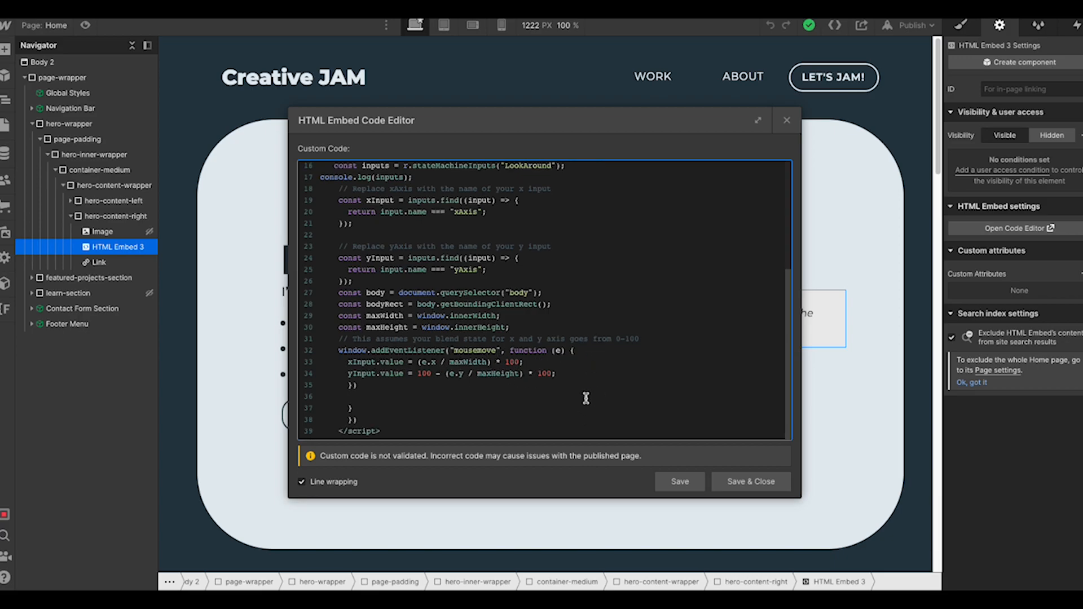
left_click(784, 486)
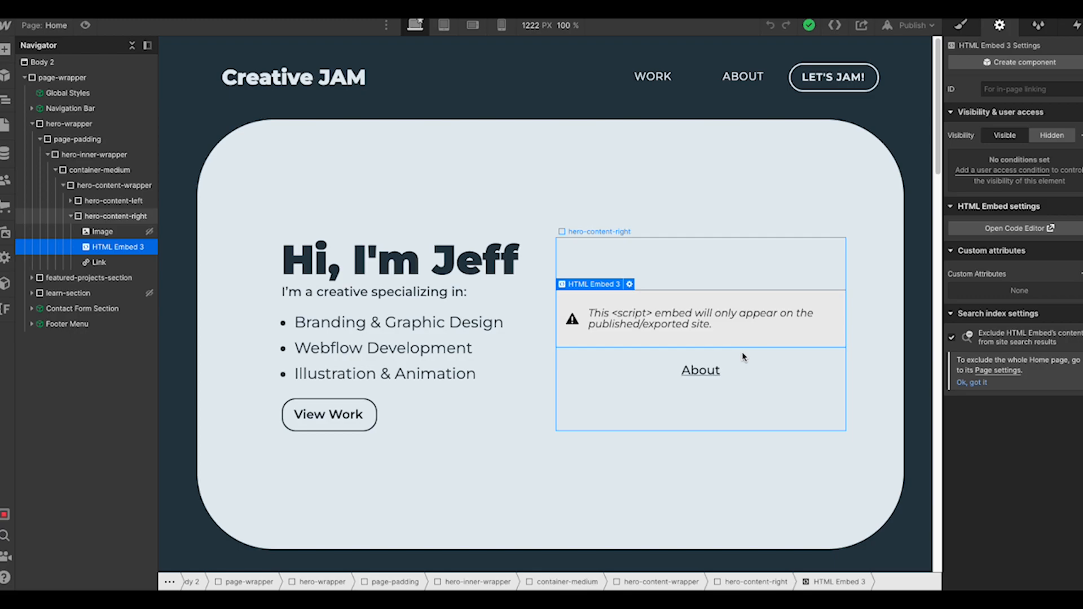
left_click(86, 25)
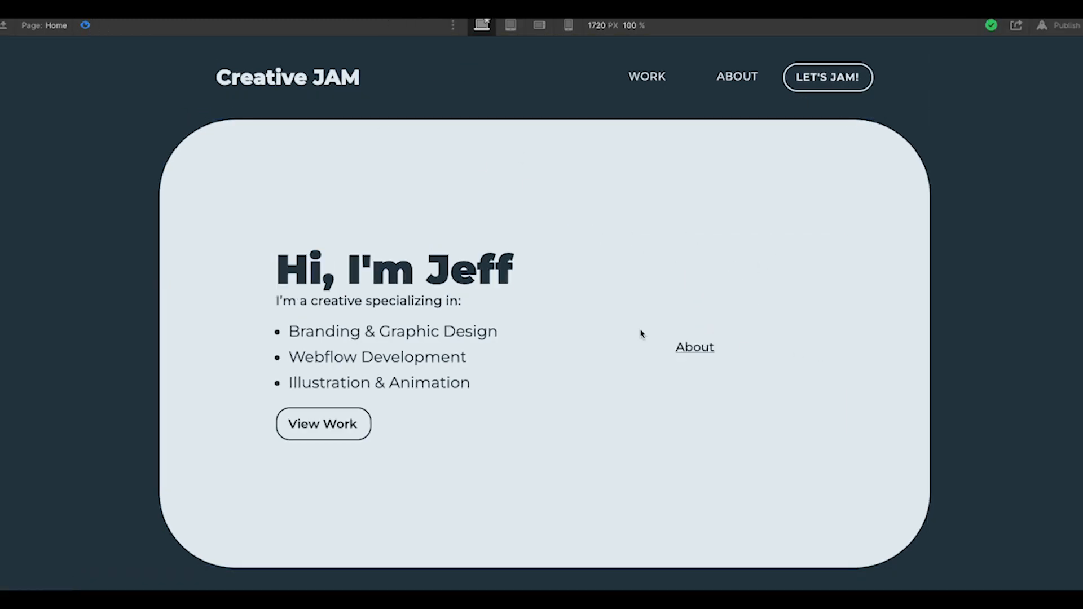
left_click(86, 25)
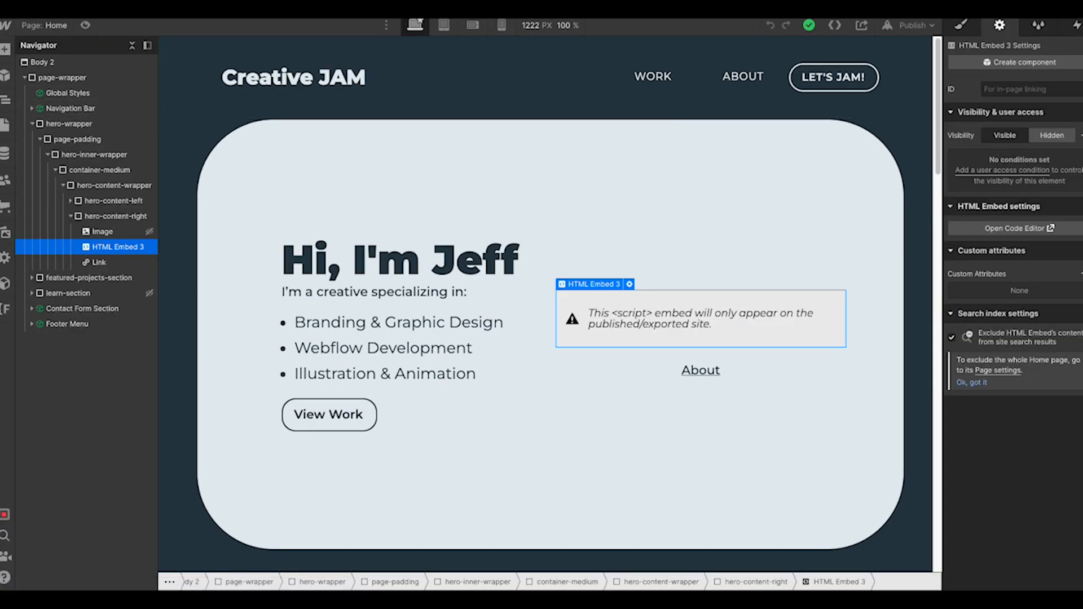